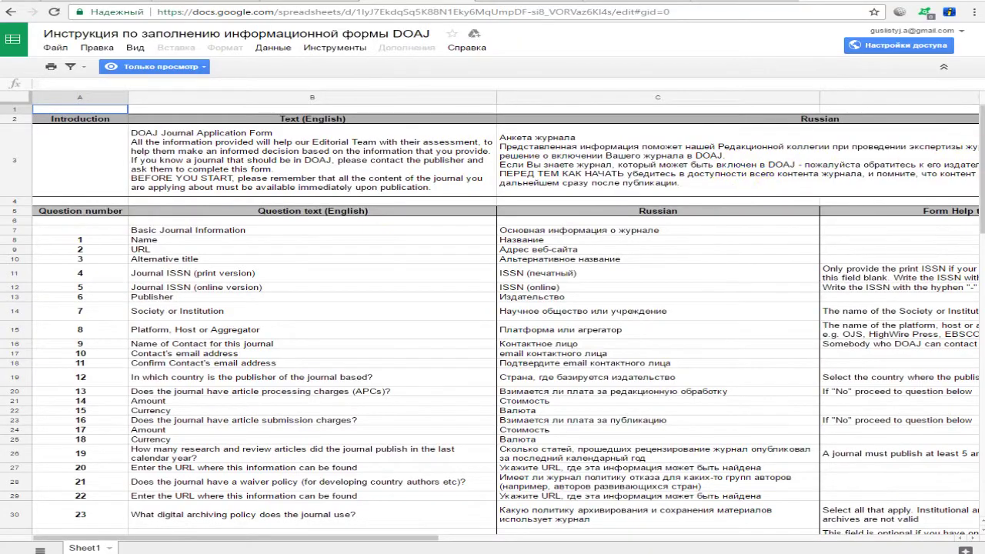
# Step: Look through the Russian guide to the DOAJ form questions and the journal's website, and switch to the DOAJ application form
pyautogui.scroll(-5, 968, 177)
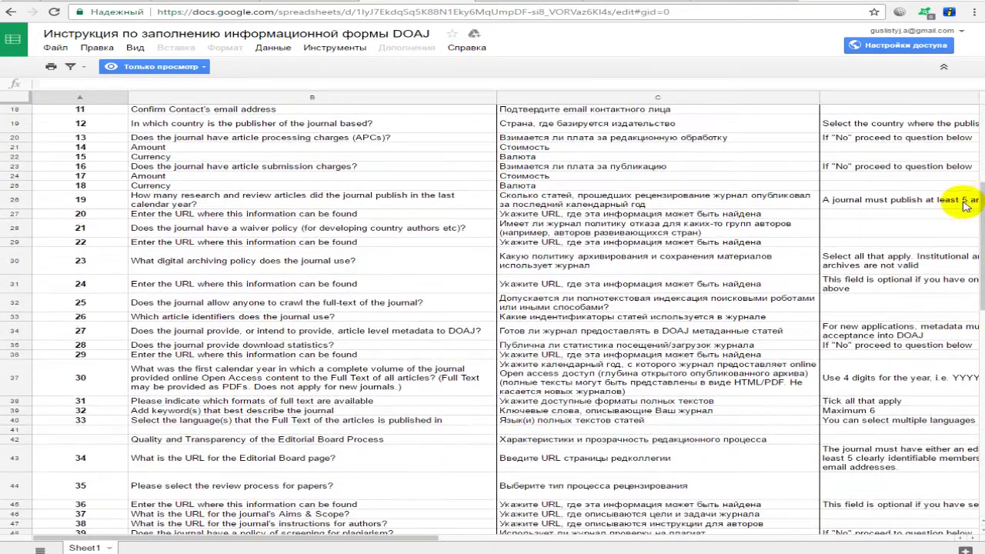
pyautogui.scroll(-5, 973, 231)
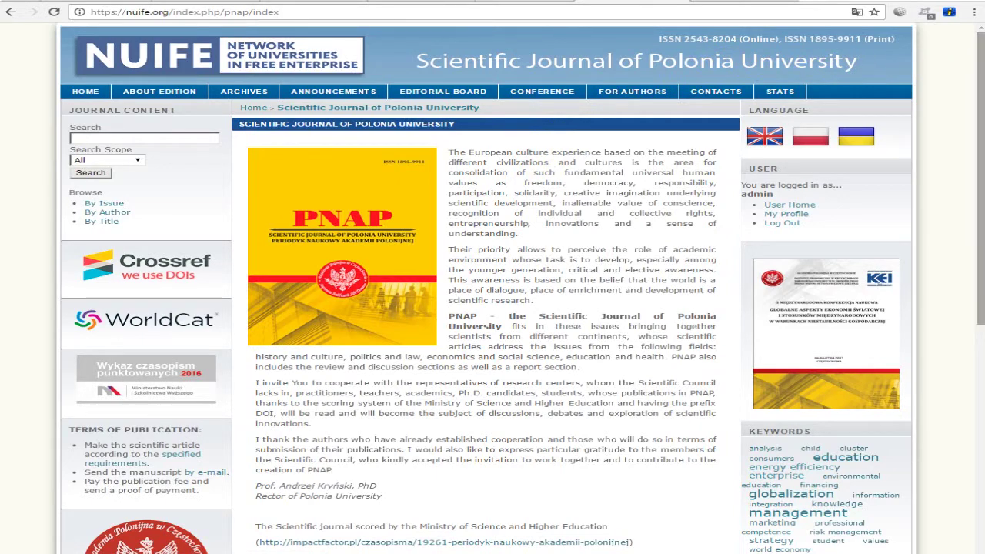
pyautogui.moveTo(973, 111); pyautogui.dragTo(808, 34)
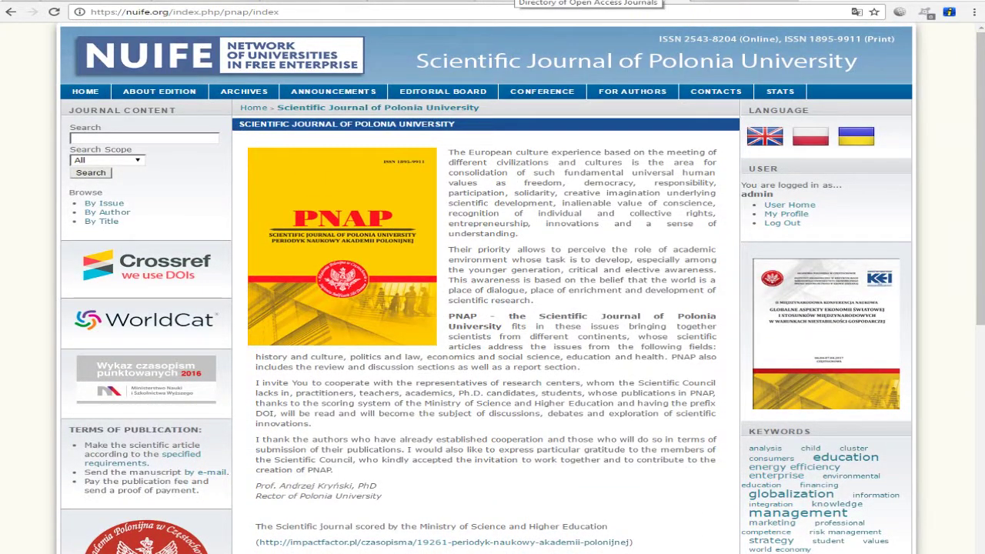
pyautogui.click(538, 1)
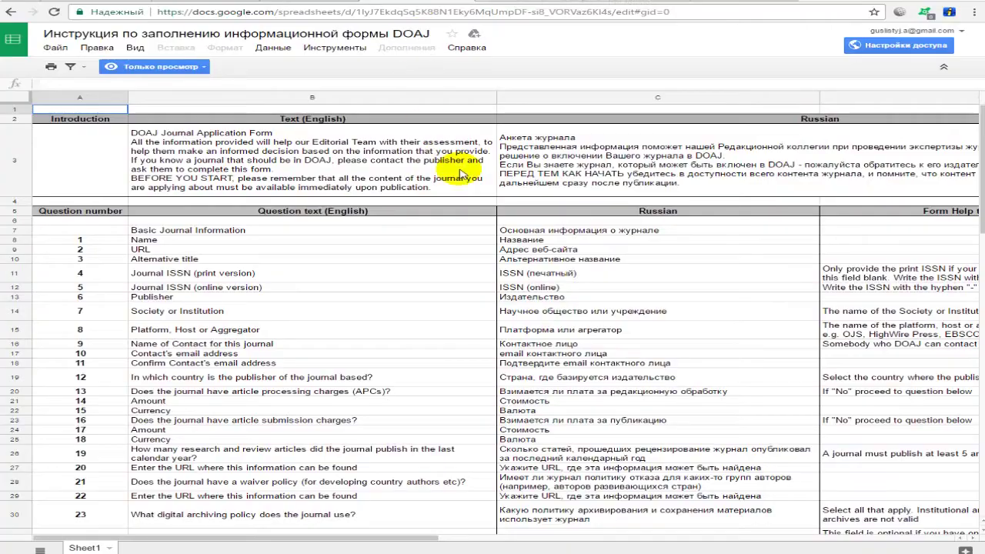
pyautogui.click(538, 3)
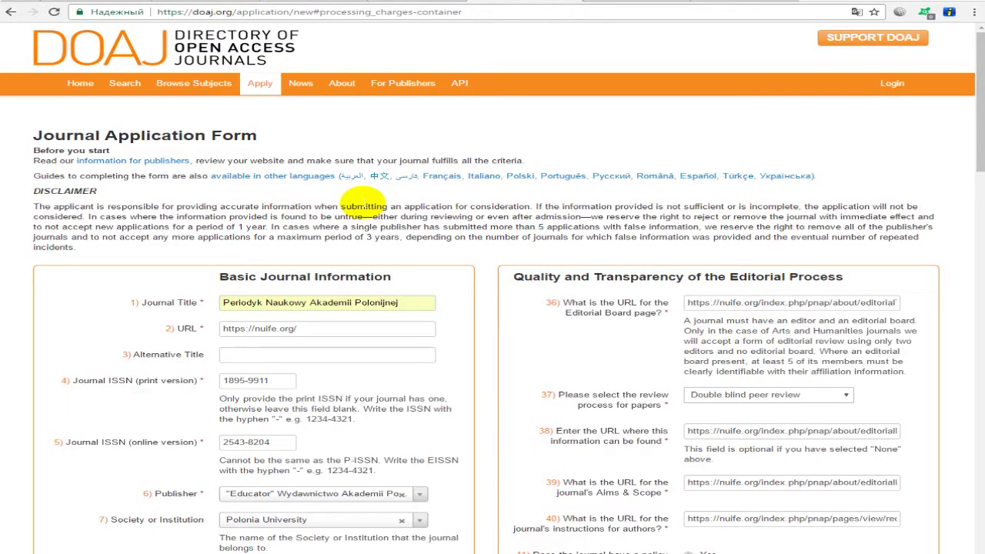
# Step: Review the journal title, URL, ISSN, publisher, society and platform answers in Basic Journal Information
pyautogui.moveTo(966, 93); pyautogui.dragTo(952, 120)
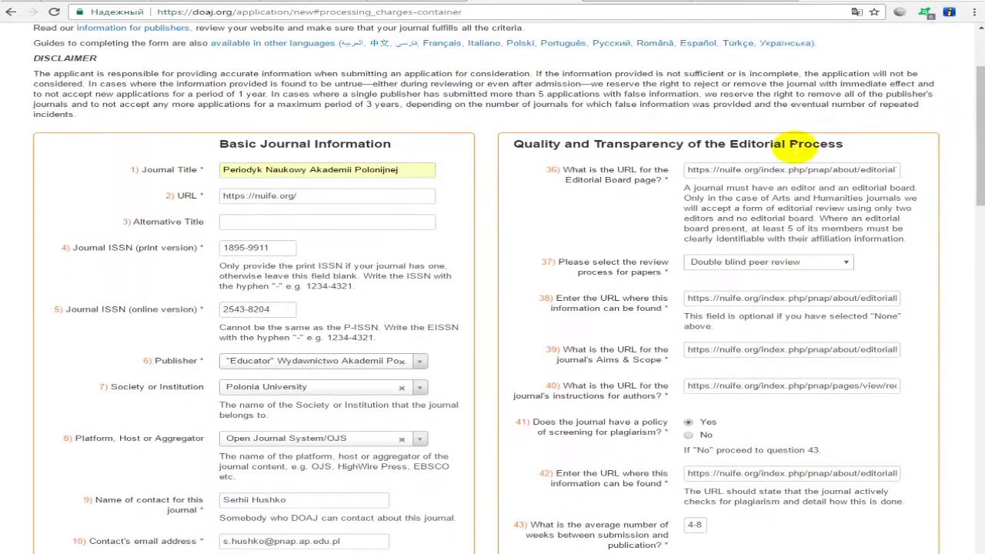
pyautogui.scroll(-2, 262, 161)
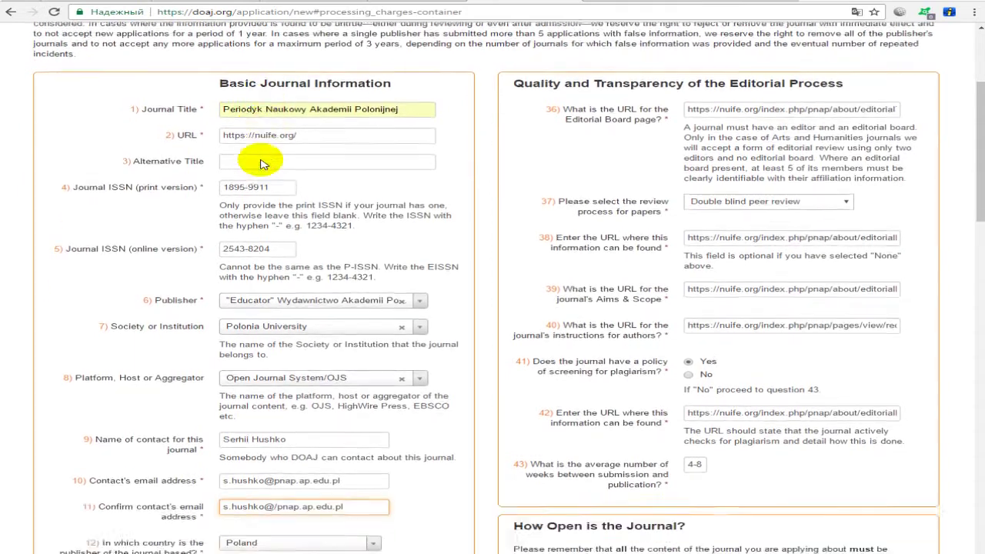
pyautogui.scroll(1, 258, 161)
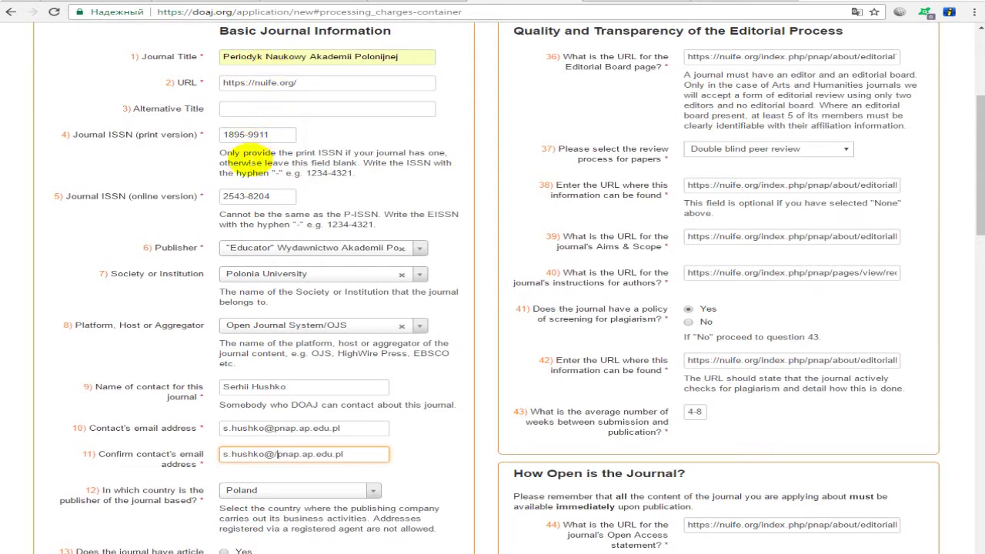
pyautogui.click(247, 197)
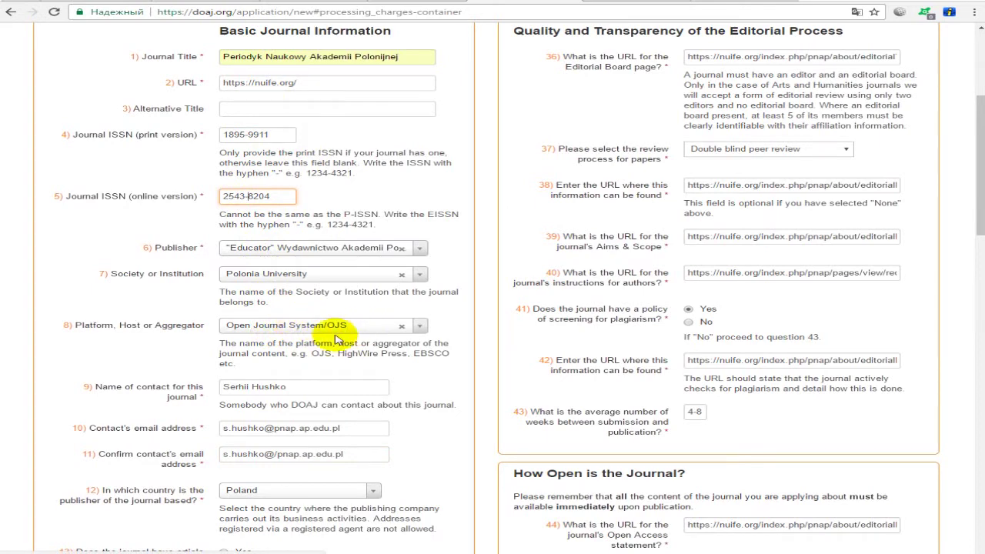
pyautogui.scroll(-2, 152, 301)
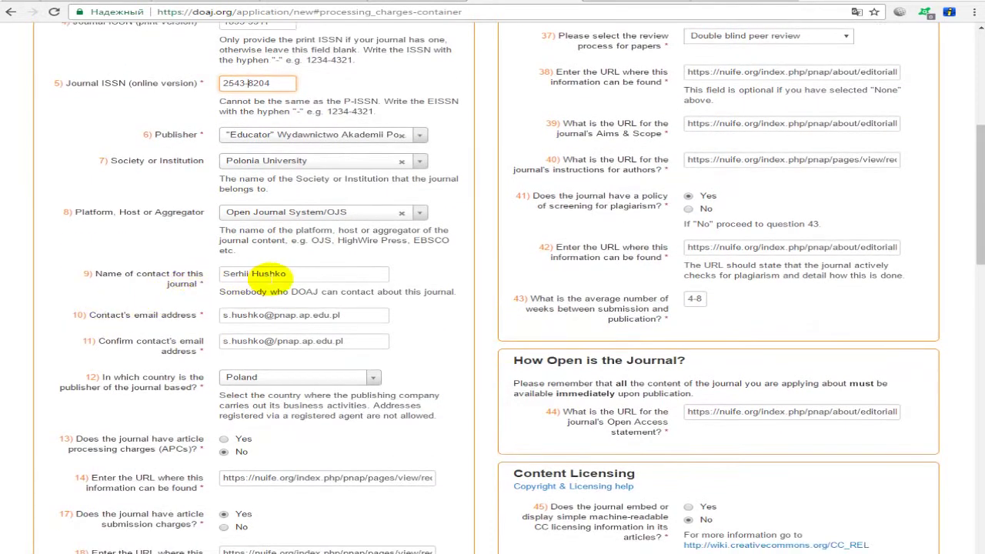
# Step: Check the contact name, contact email, email confirmation and publisher country answers in questions 9 to 12
pyautogui.click(276, 315)
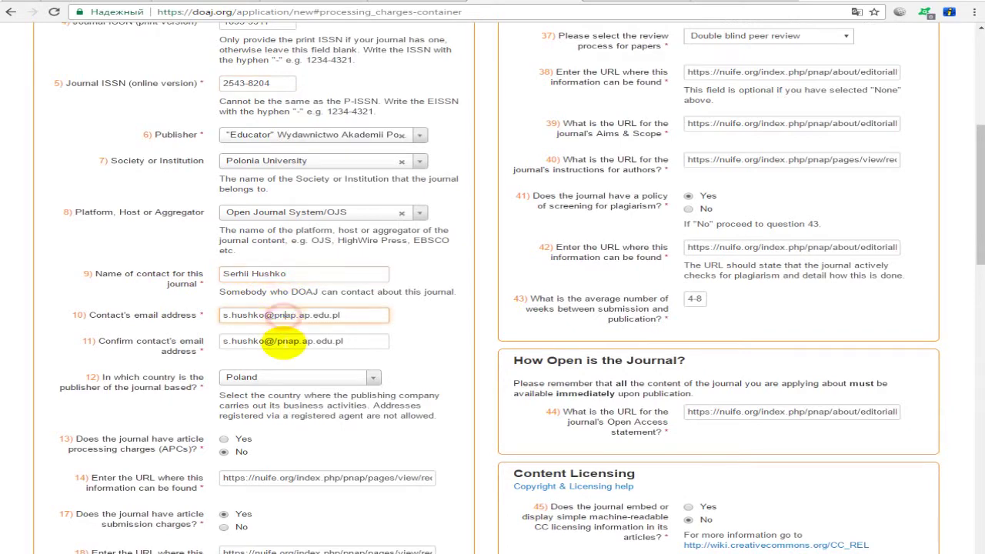
pyautogui.scroll(-1, 185, 270)
pyautogui.scroll(-2, 185, 271)
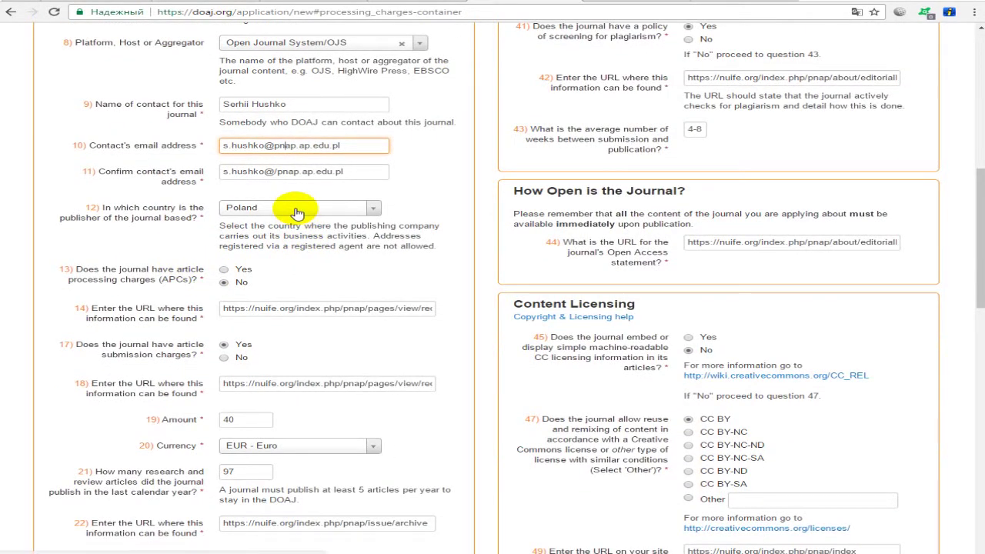
pyautogui.scroll(2, 295, 129)
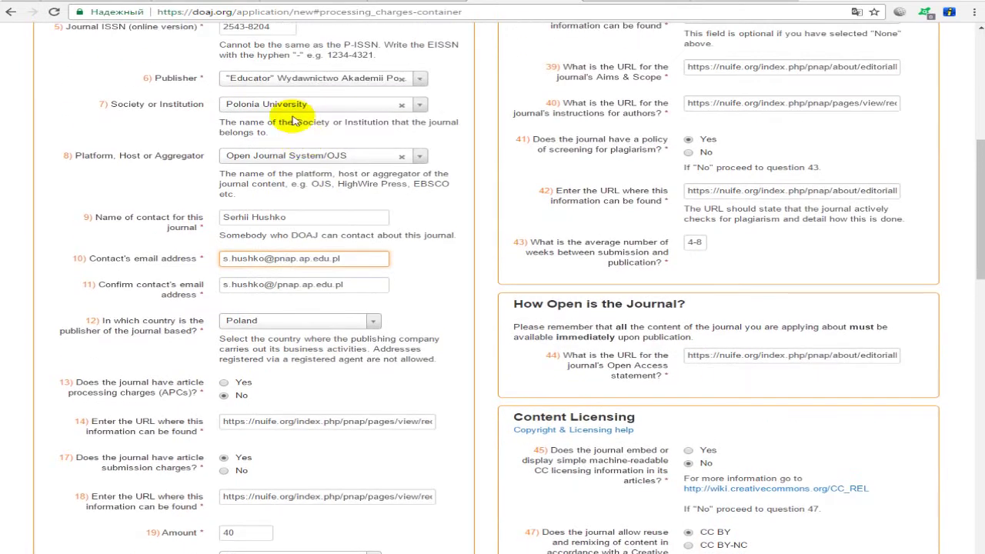
pyautogui.scroll(-3, 339, 292)
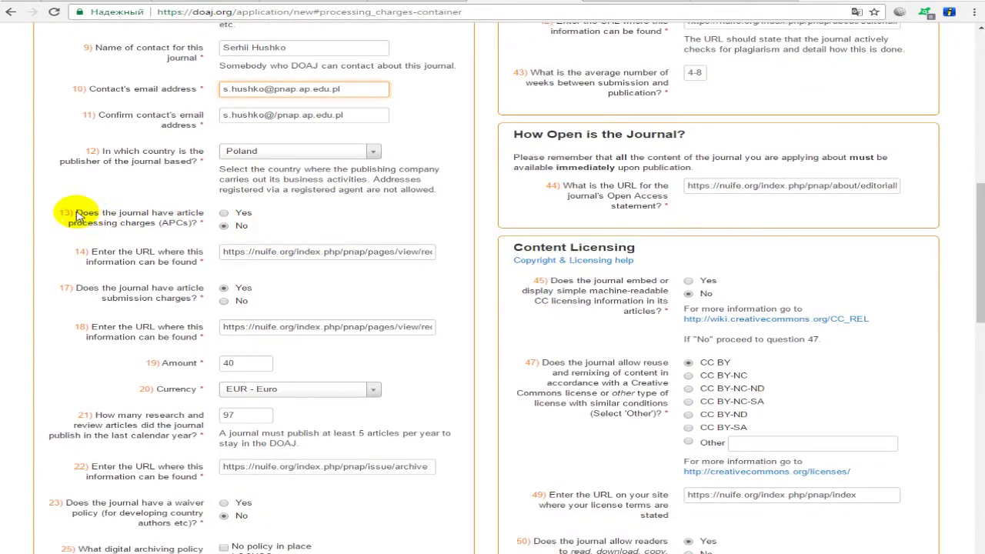
# Step: Compare question 13 on article processing charges with its Russian translation in the guide spreadsheet and return to the form
pyautogui.moveTo(77, 216); pyautogui.dragTo(194, 226)
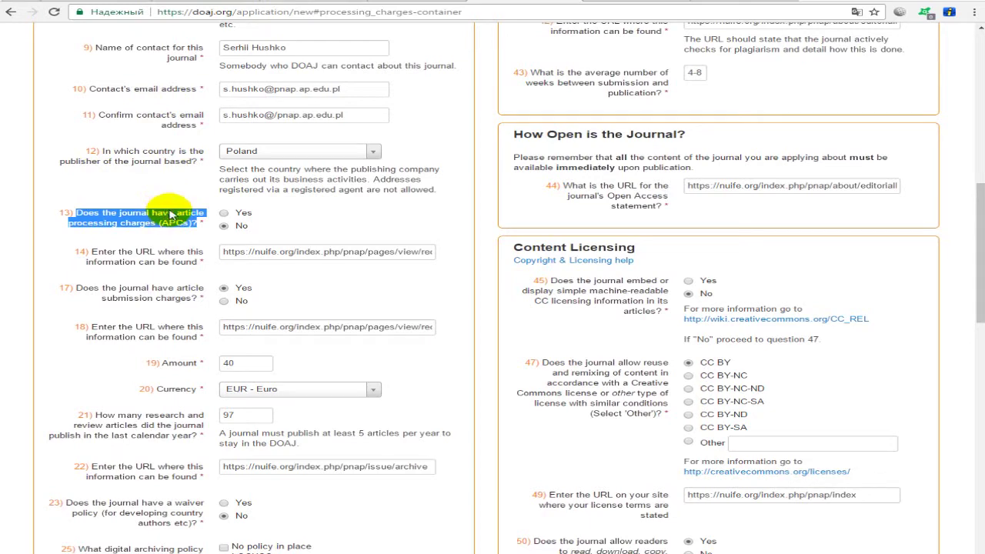
pyautogui.click(407, 3)
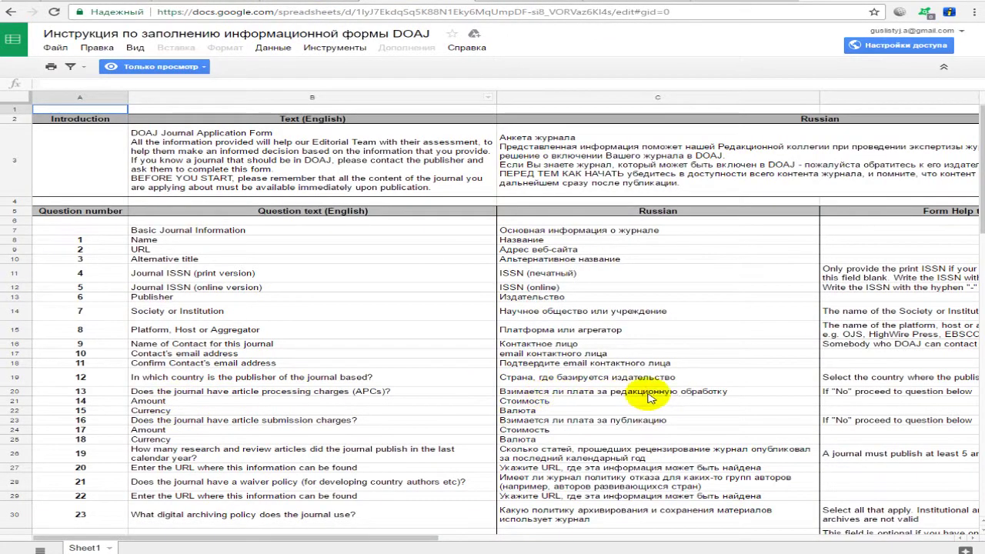
pyautogui.click(480, 3)
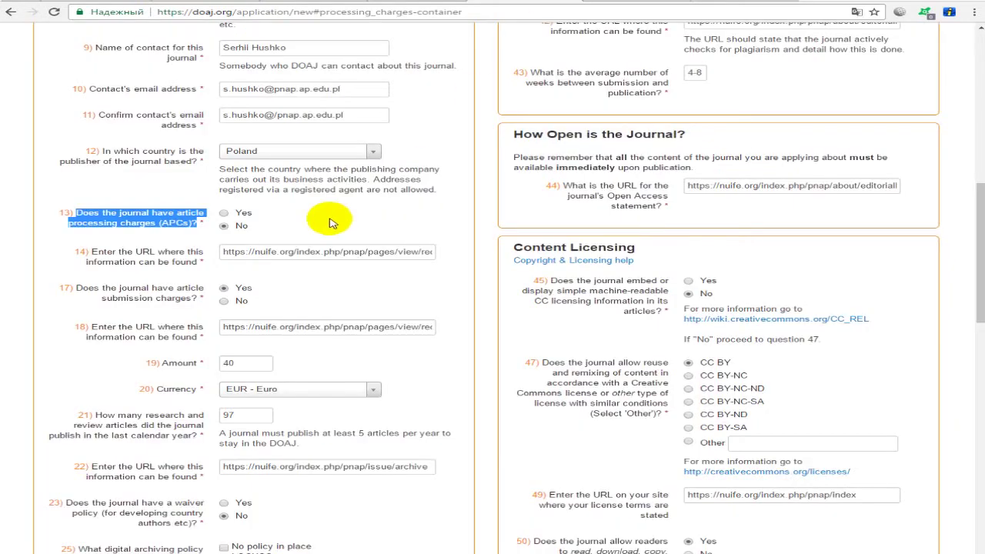
pyautogui.click(268, 222)
pyautogui.scroll(3, 639, 196)
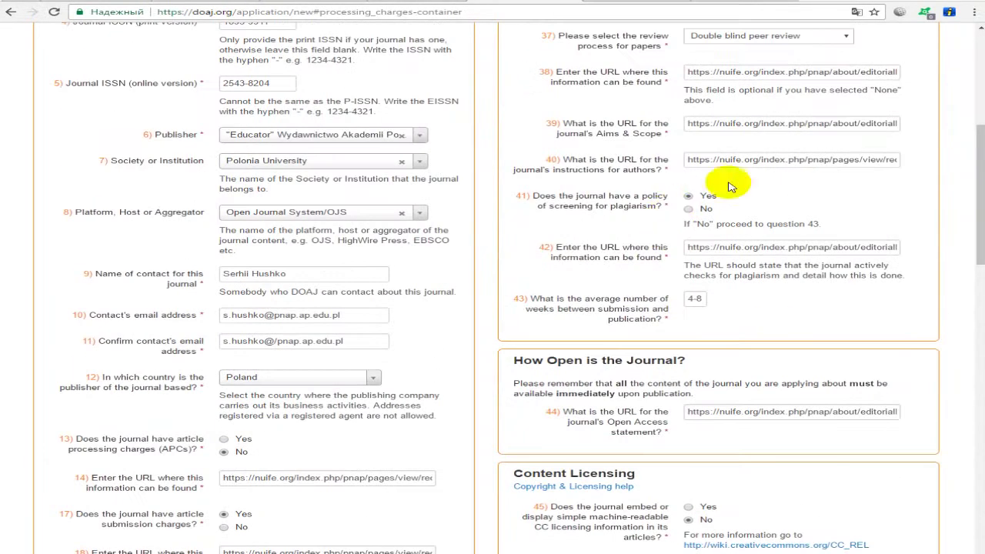
# Step: Toggle the article processing charges answer in question 13 between Yes and No to inspect the dependent amount and currency fields
pyautogui.moveTo(979, 166); pyautogui.dragTo(954, 227)
pyautogui.scroll(-1, 955, 227)
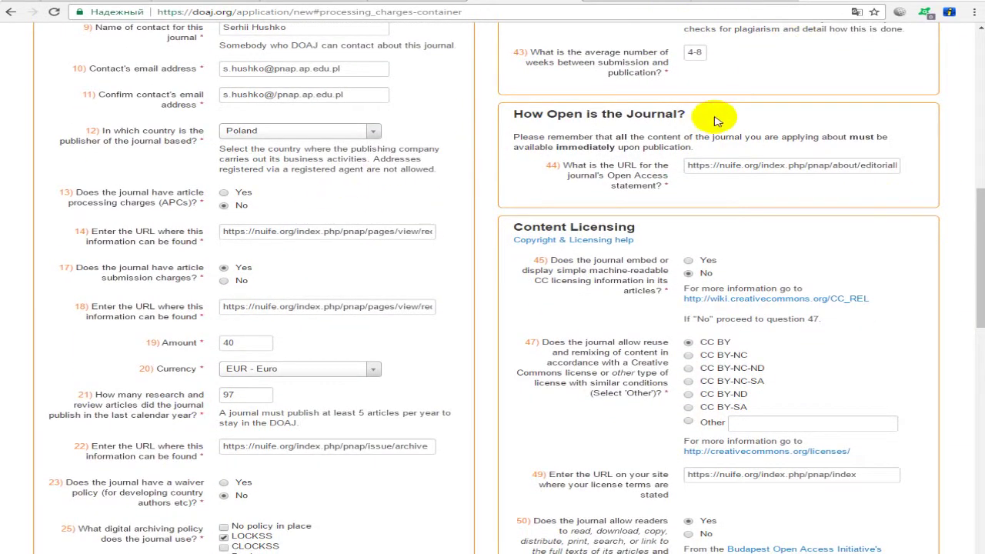
pyautogui.click(224, 193)
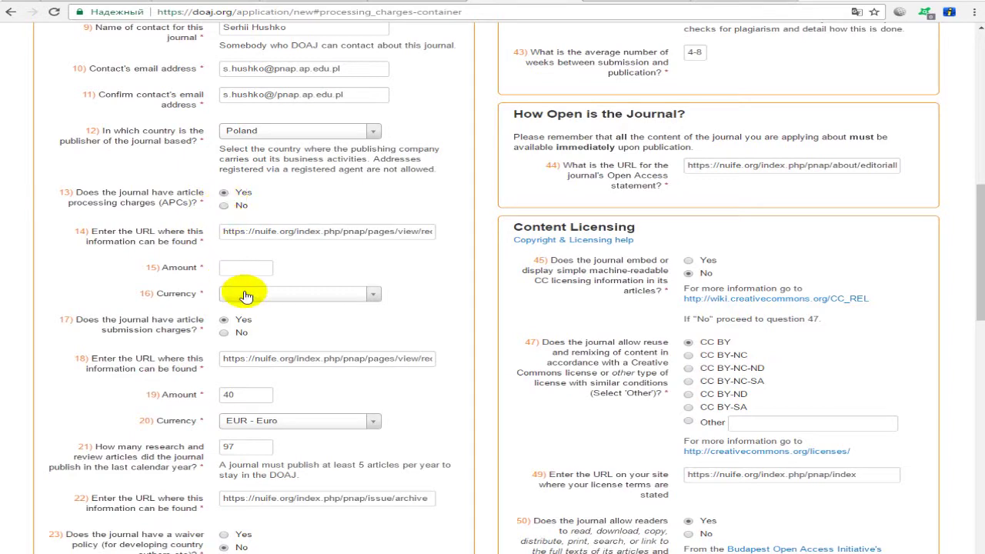
pyautogui.click(225, 207)
pyautogui.click(224, 193)
pyautogui.click(226, 207)
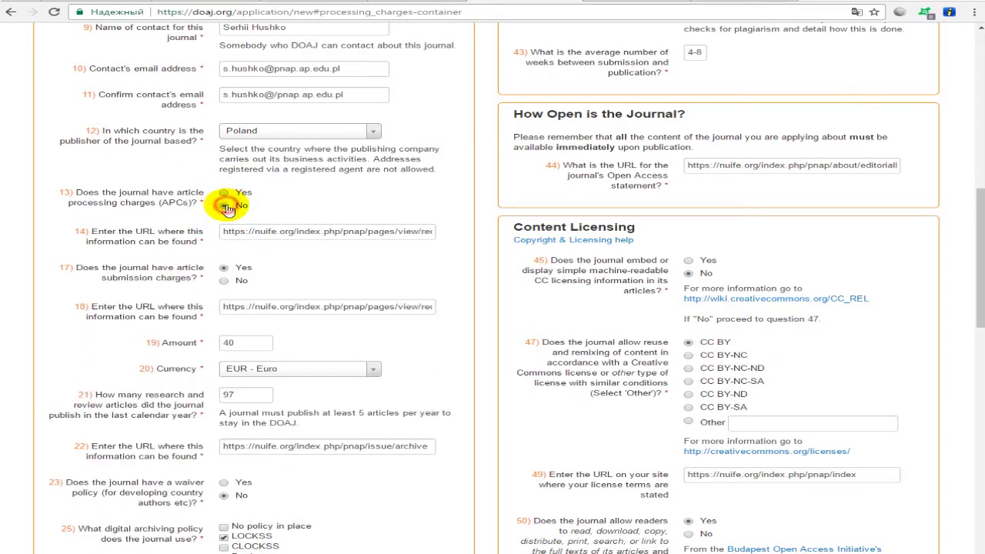
pyautogui.click(224, 193)
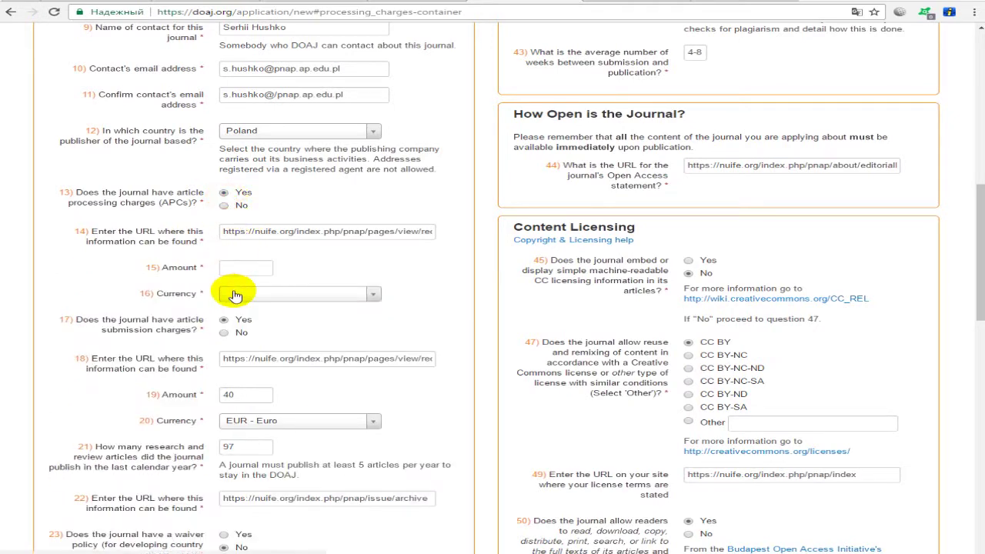
pyautogui.click(224, 205)
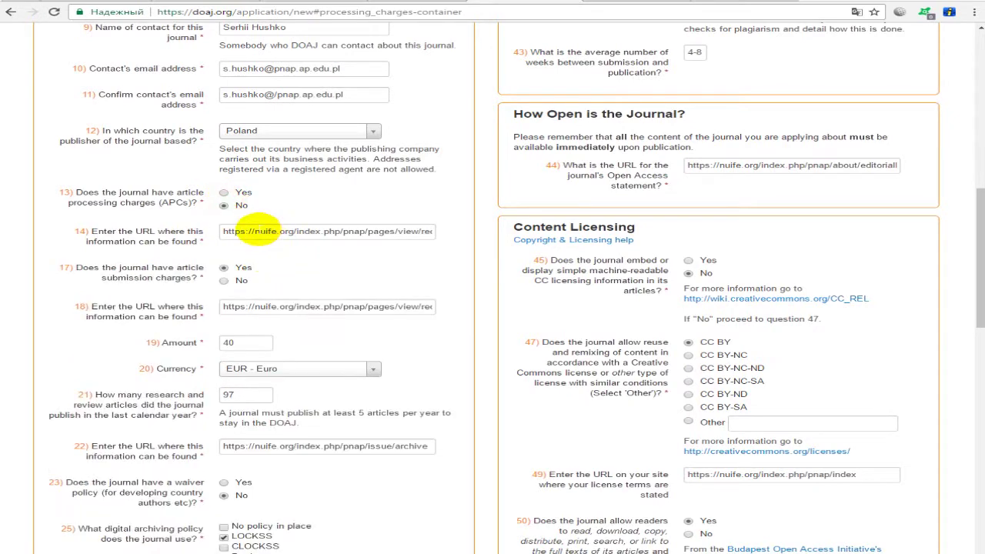
# Step: Inspect the full URL entered in question 14 for the article processing charges information
pyautogui.moveTo(229, 231); pyautogui.dragTo(429, 231)
pyautogui.click(444, 231)
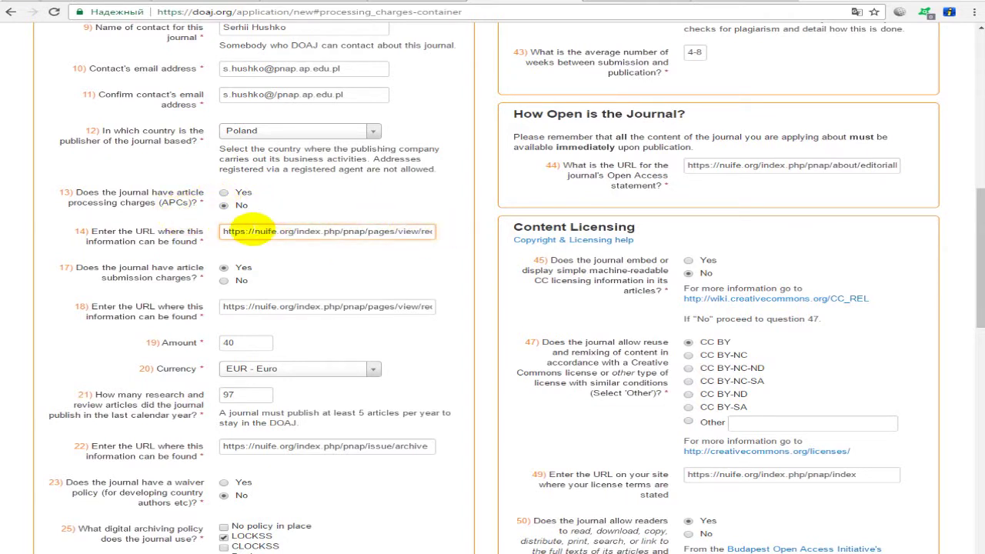
pyautogui.moveTo(270, 231); pyautogui.dragTo(440, 225)
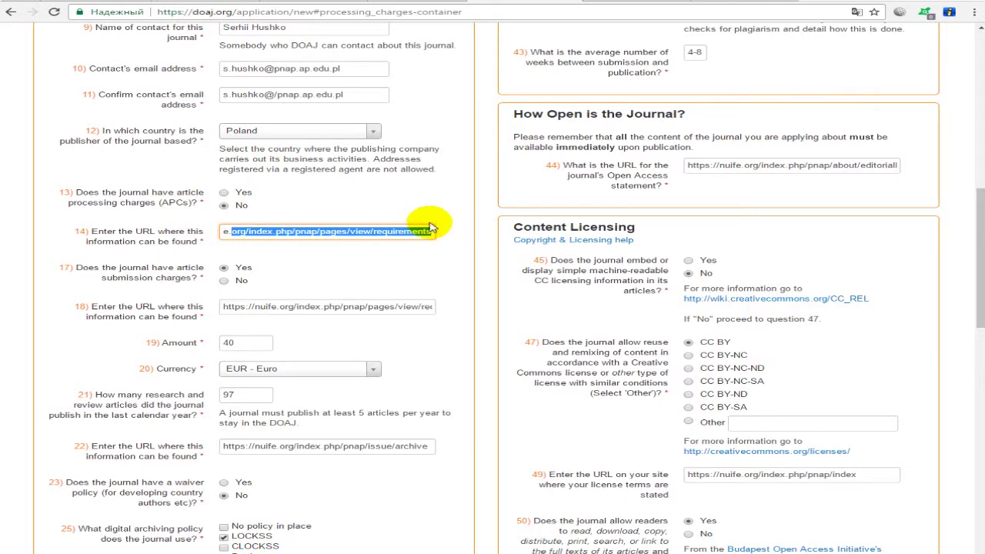
pyautogui.click(391, 235)
pyautogui.moveTo(246, 231); pyautogui.dragTo(211, 235)
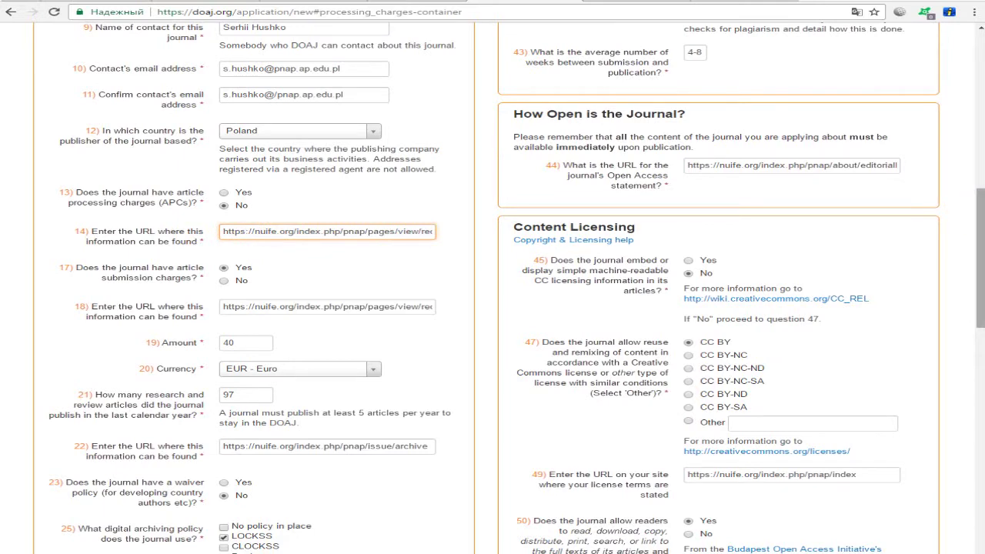
# Step: Examine question 17 on article submission charges and compare the URL in question 18 with the one in question 14
pyautogui.scroll(-1, 977, 254)
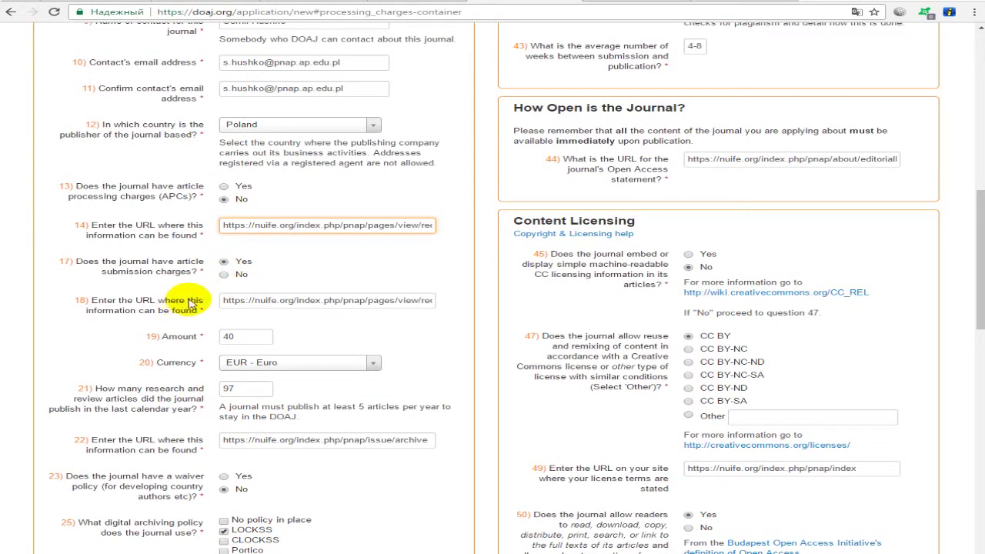
pyautogui.moveTo(136, 262); pyautogui.dragTo(186, 272)
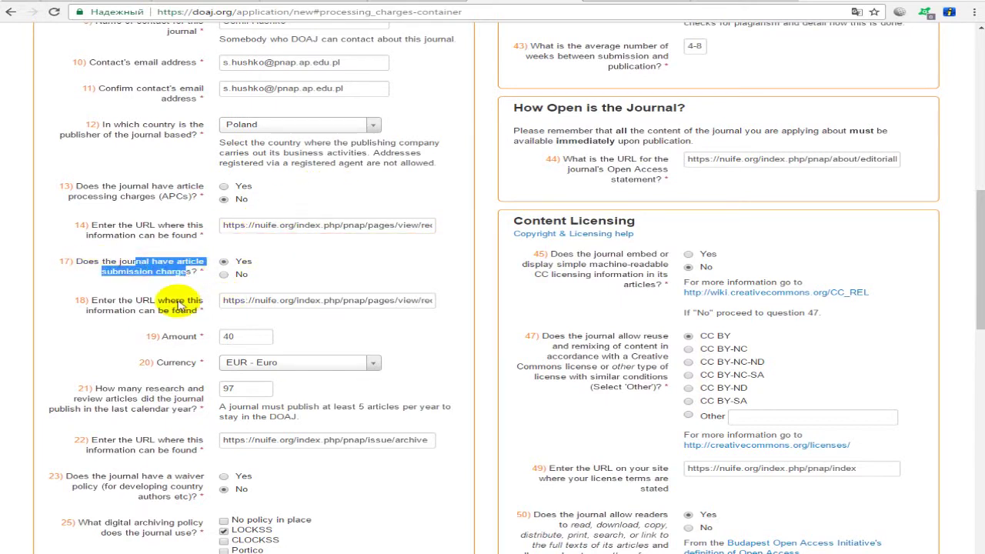
pyautogui.moveTo(248, 300); pyautogui.dragTo(454, 295)
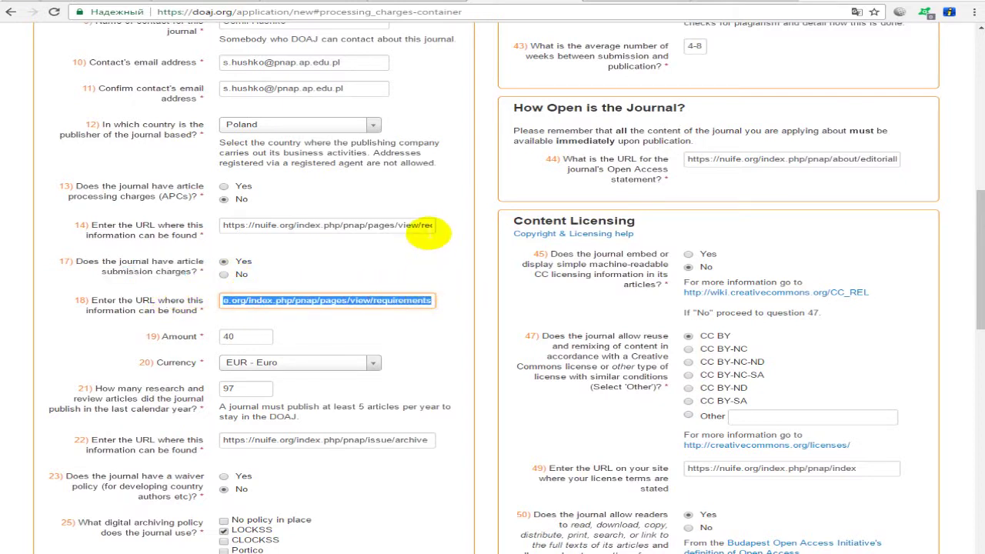
pyautogui.moveTo(418, 226); pyautogui.dragTo(451, 222)
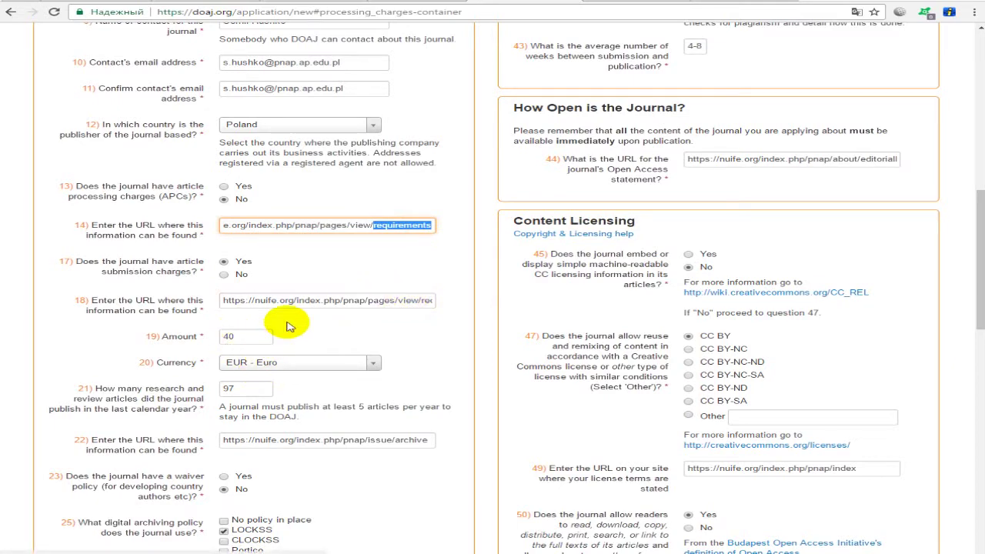
# Step: Review question 21 on the number of articles published in the last calendar year and the supporting URL in question 22
pyautogui.scroll(-2, 231, 301)
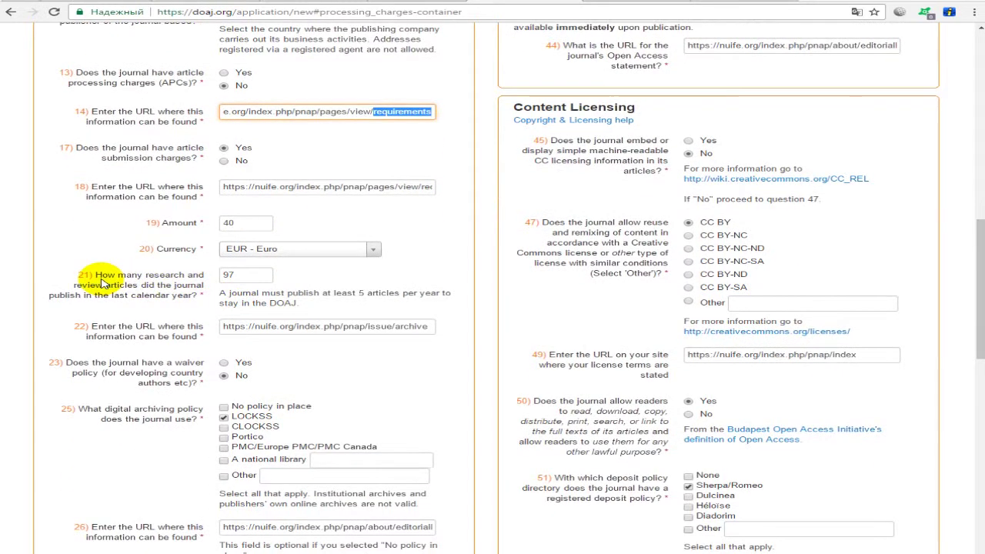
pyautogui.moveTo(97, 275); pyautogui.dragTo(196, 301)
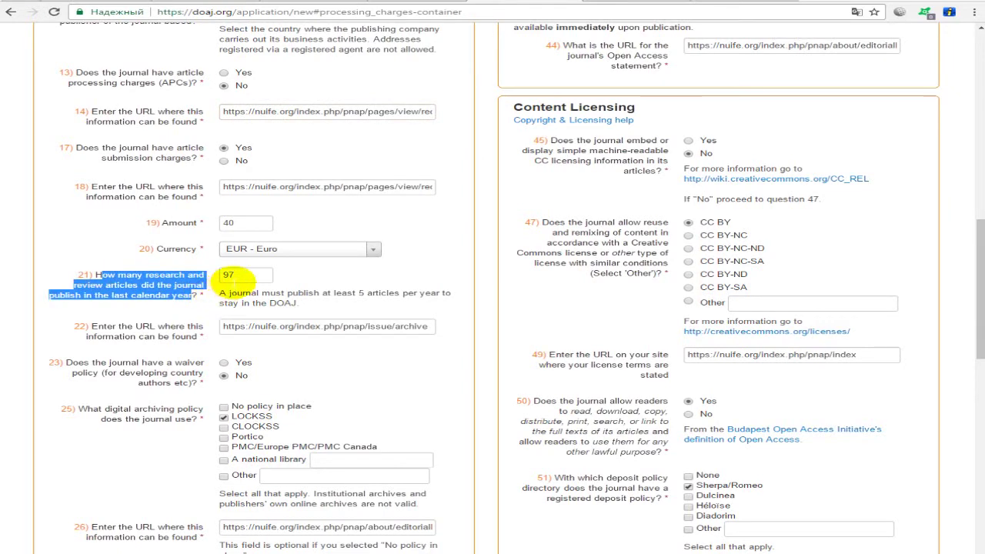
pyautogui.click(243, 275)
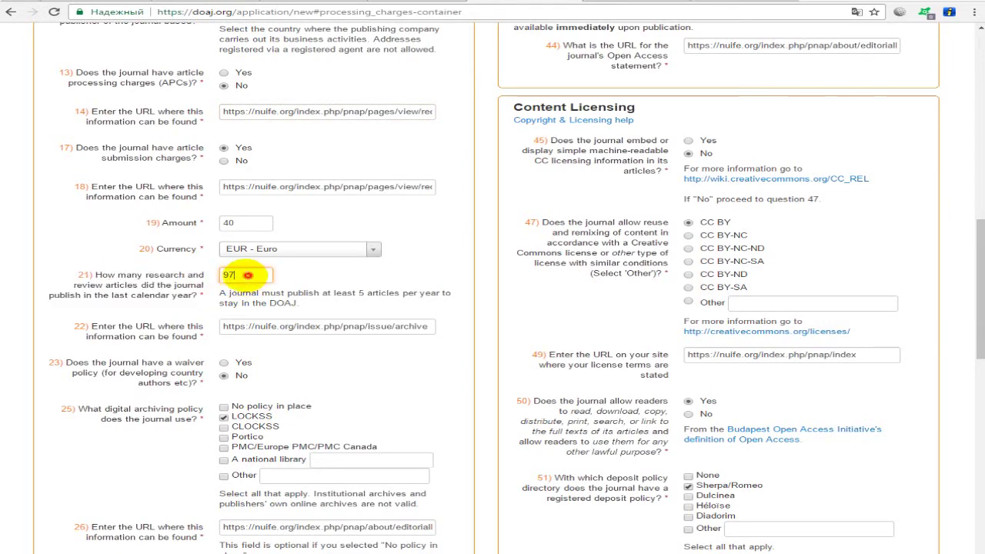
pyautogui.doubleClick(248, 275)
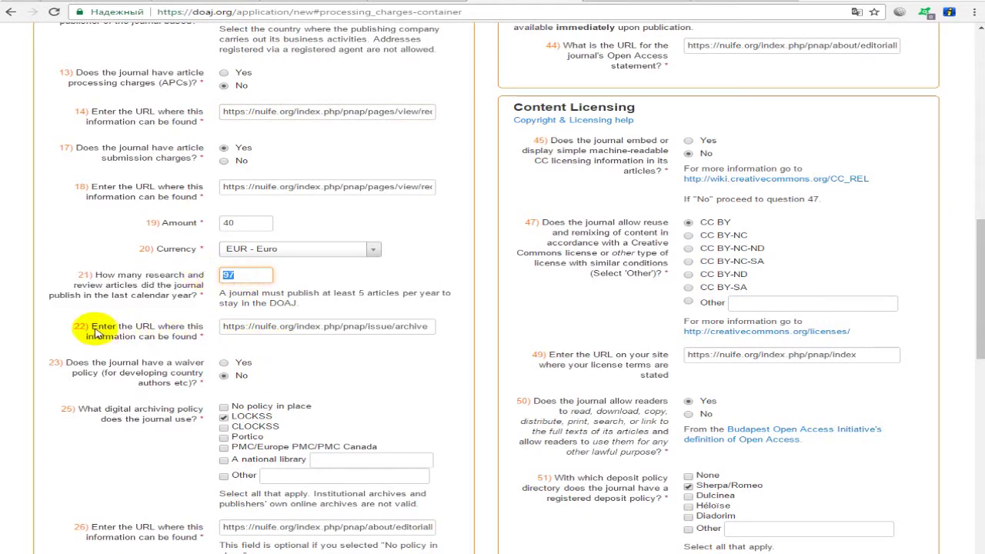
pyautogui.moveTo(96, 333); pyautogui.dragTo(199, 339)
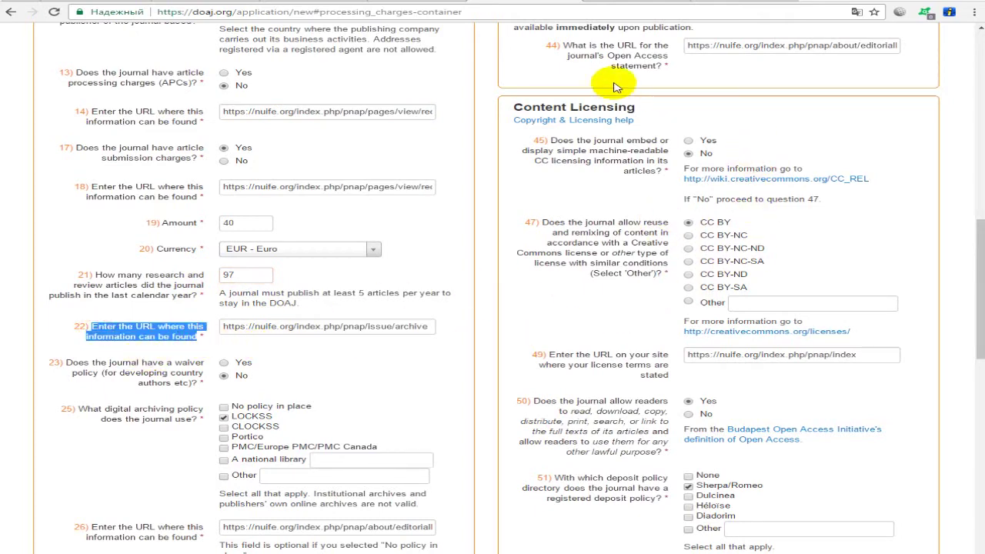
# Step: Examine the issue archive URL entered in question 22 as the source for the yearly article count
pyautogui.scroll(-6, 958, 323)
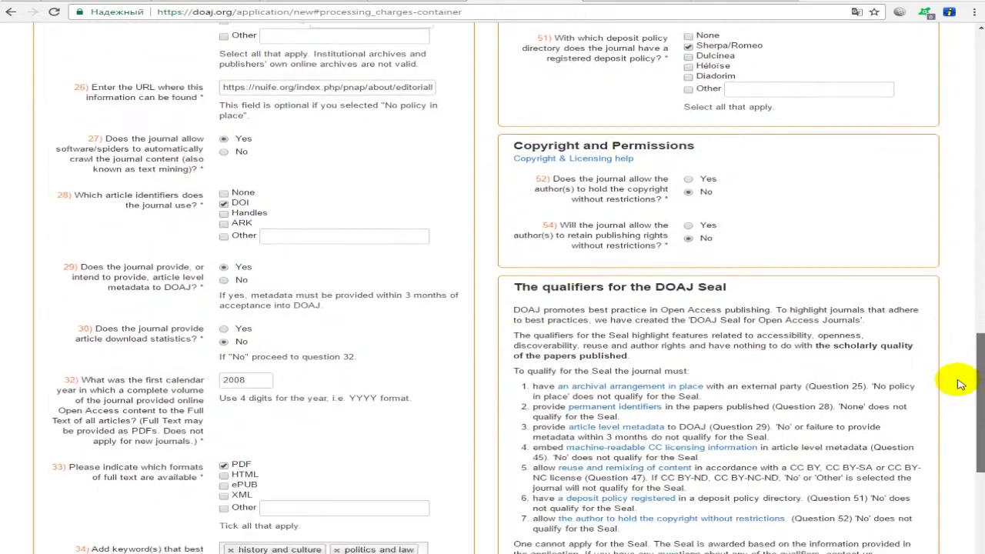
pyautogui.scroll(7, 959, 384)
pyautogui.click(273, 427)
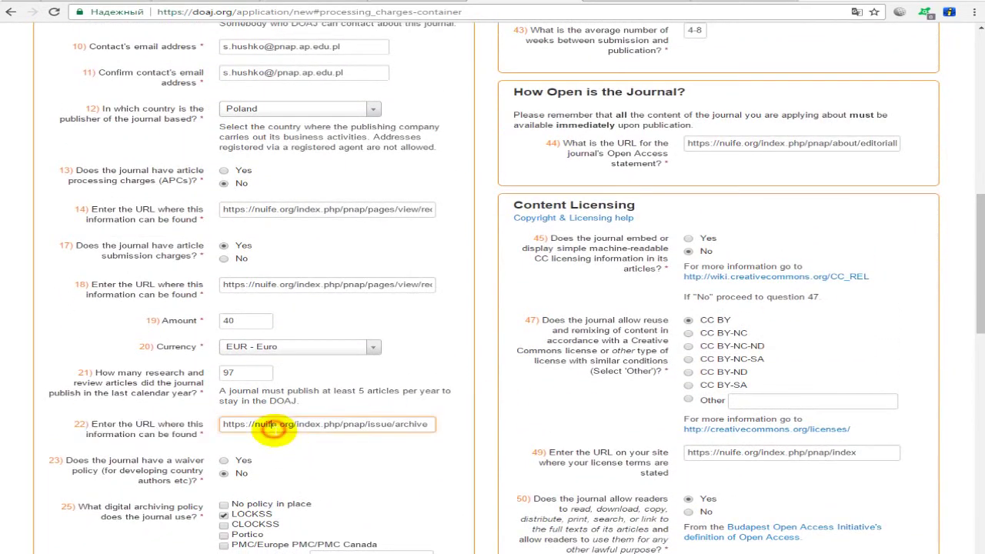
pyautogui.moveTo(396, 424); pyautogui.dragTo(466, 424)
pyautogui.click(408, 426)
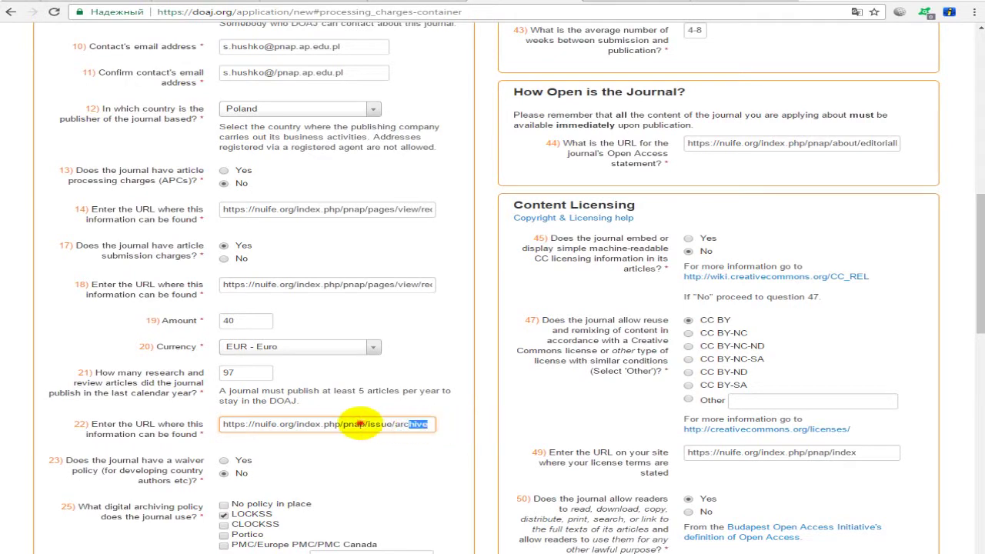
pyautogui.click(396, 424)
pyautogui.click(378, 424)
# Step: Highlight question 23 on the waiver policy for developing country authors and review its No answer
pyautogui.scroll(-3, 385, 420)
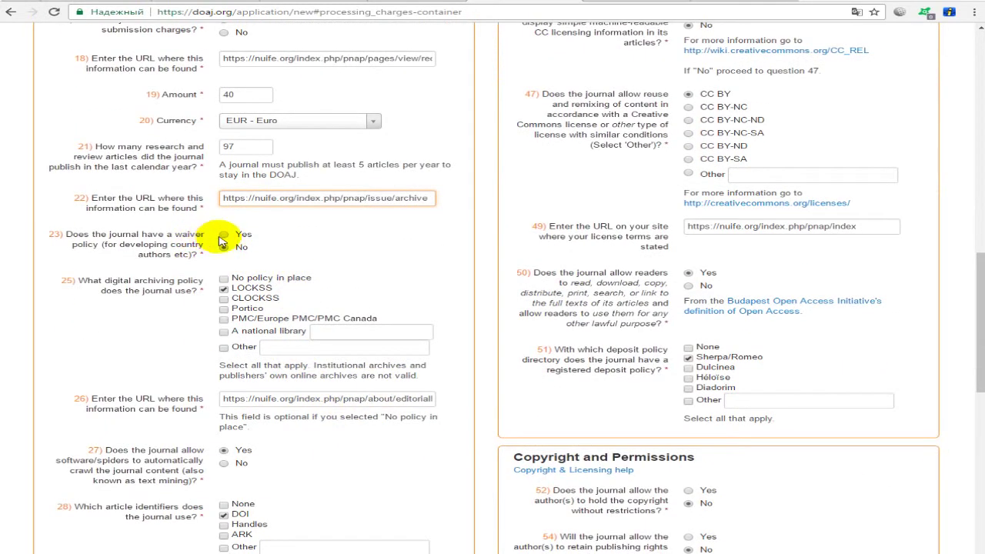
pyautogui.click(225, 250)
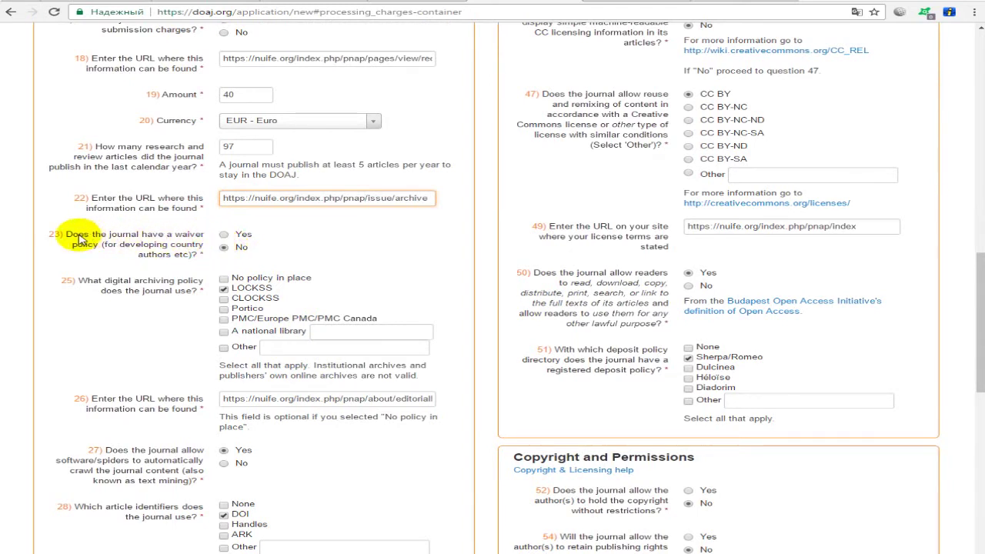
pyautogui.moveTo(77, 238); pyautogui.dragTo(140, 246)
pyautogui.click(144, 246)
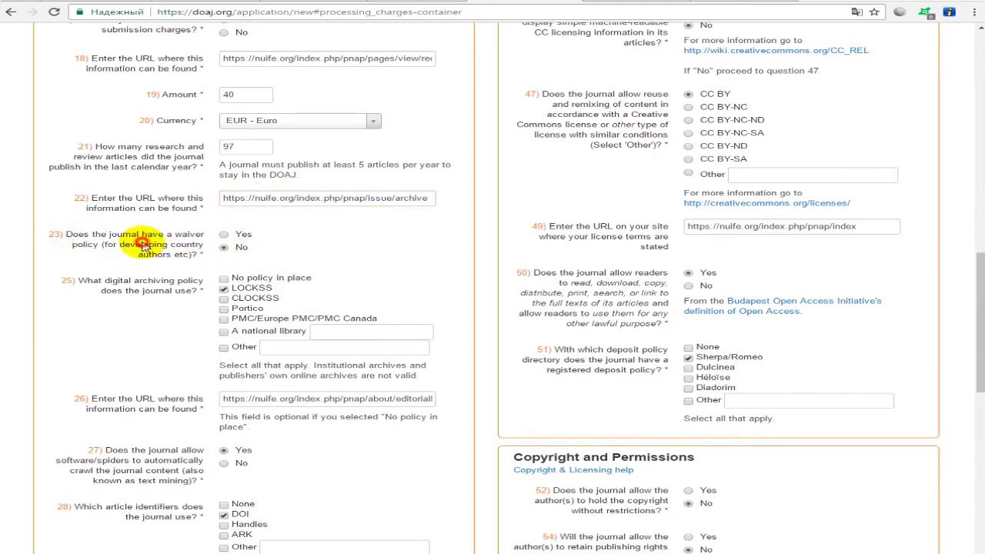
pyautogui.moveTo(74, 239); pyautogui.dragTo(201, 258)
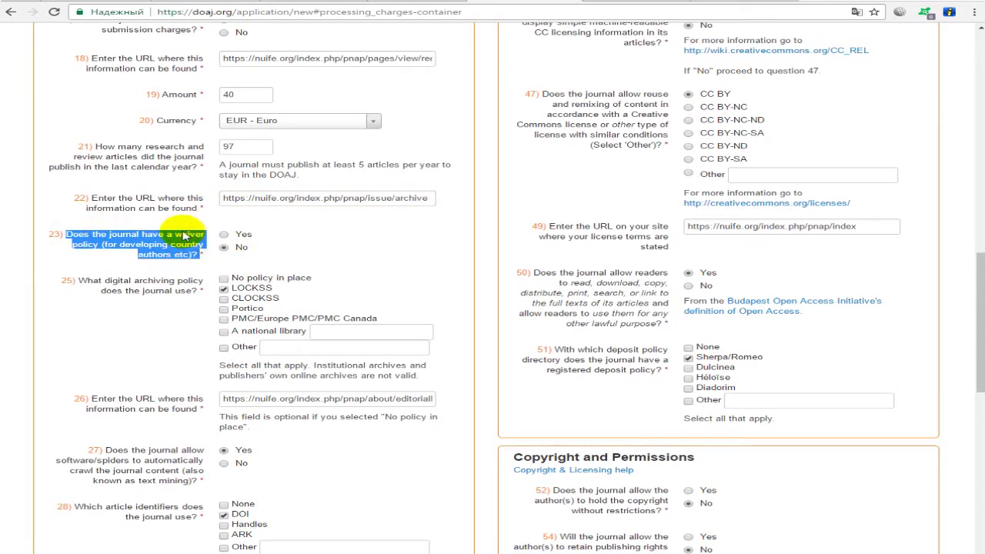
pyautogui.click(196, 245)
pyautogui.click(225, 247)
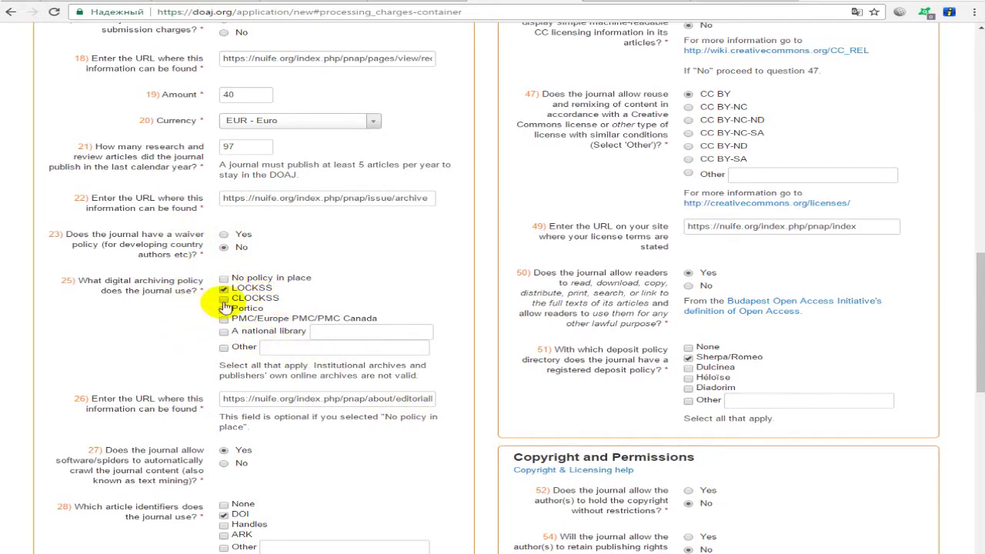
# Step: Review the digital archiving policy in question 25 and inspect the supporting URL in question 26
pyautogui.scroll(-2, 265, 323)
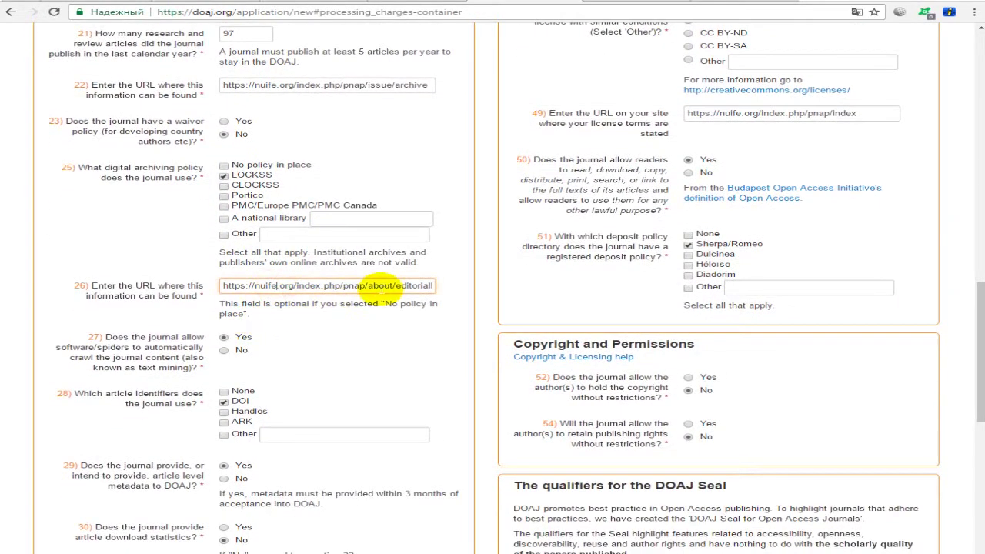
pyautogui.moveTo(382, 285); pyautogui.dragTo(449, 288)
pyautogui.moveTo(225, 286); pyautogui.dragTo(454, 289)
pyautogui.click(99, 321)
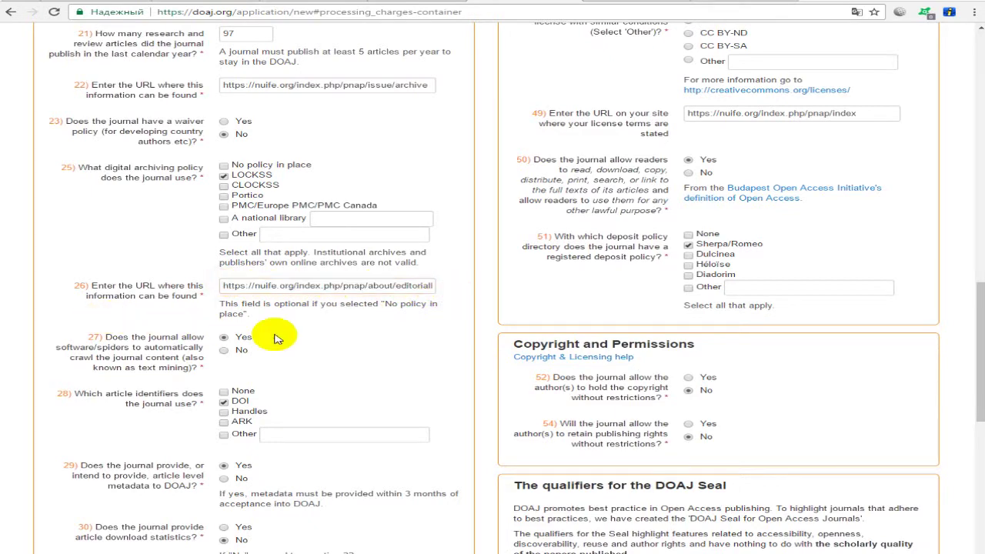
# Step: Highlight question 27 on automatic crawling of journal content and look for its entry in the Russian guide spreadsheet
pyautogui.scroll(-1, 331, 332)
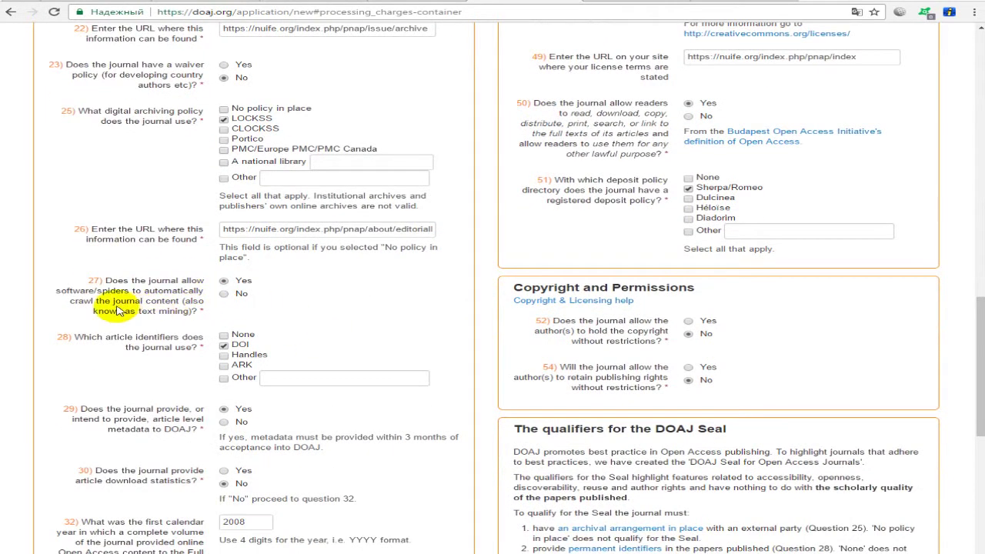
pyautogui.hotkey('alt', 'Tab')
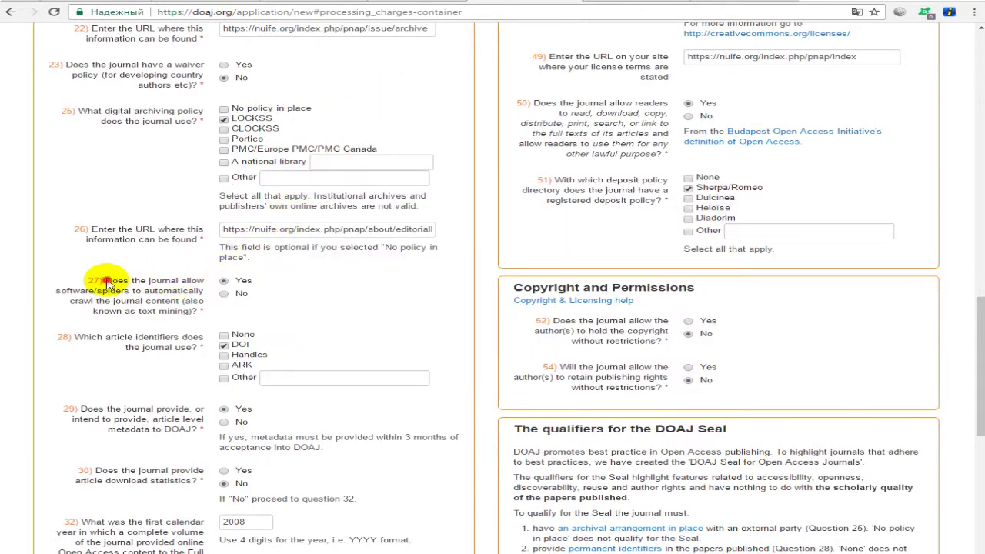
pyautogui.moveTo(108, 282); pyautogui.dragTo(202, 312)
pyautogui.click(364, 6)
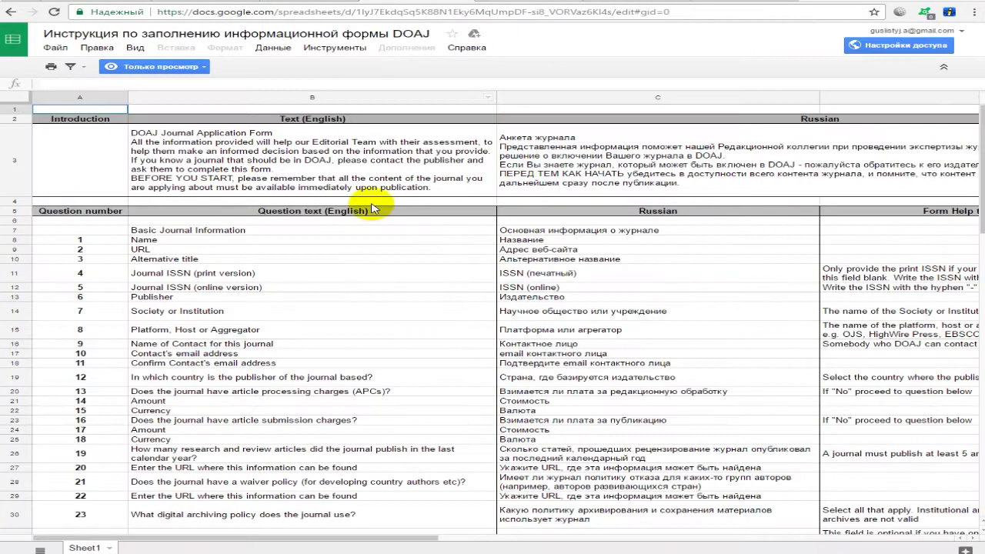
pyautogui.scroll(-5, 372, 206)
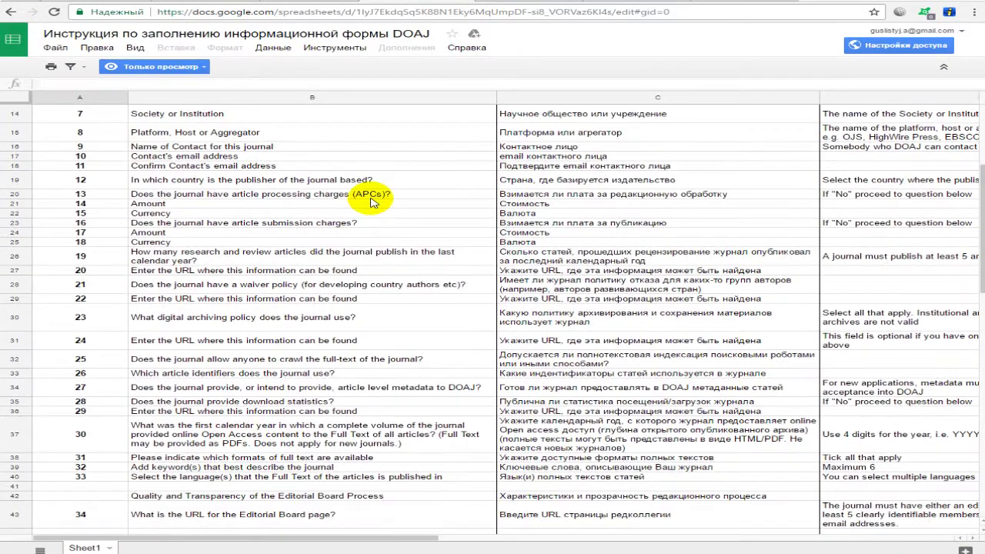
pyautogui.scroll(-2, 375, 202)
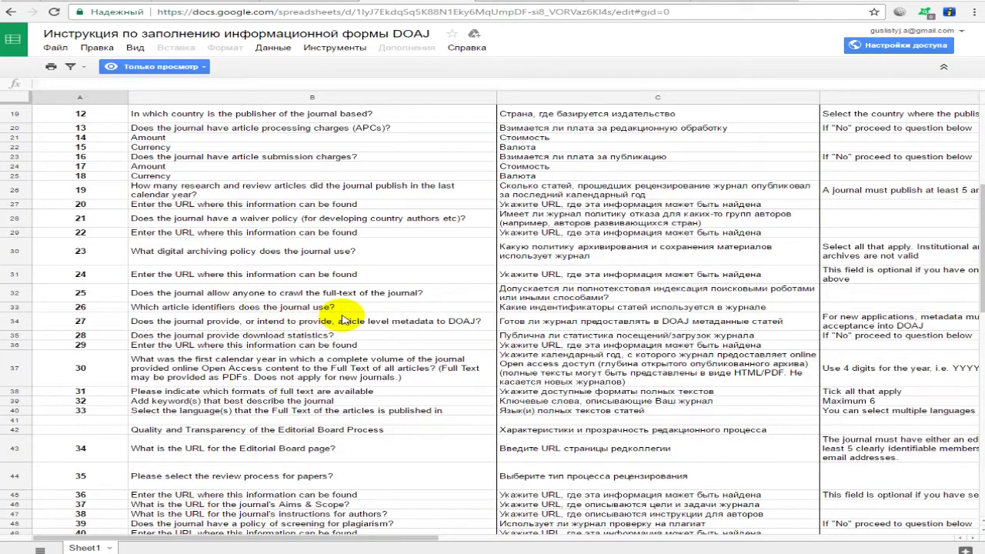
# Step: Compare question 27 in the application form with the entry numbered 27 in the guide spreadsheet
pyautogui.click(481, 6)
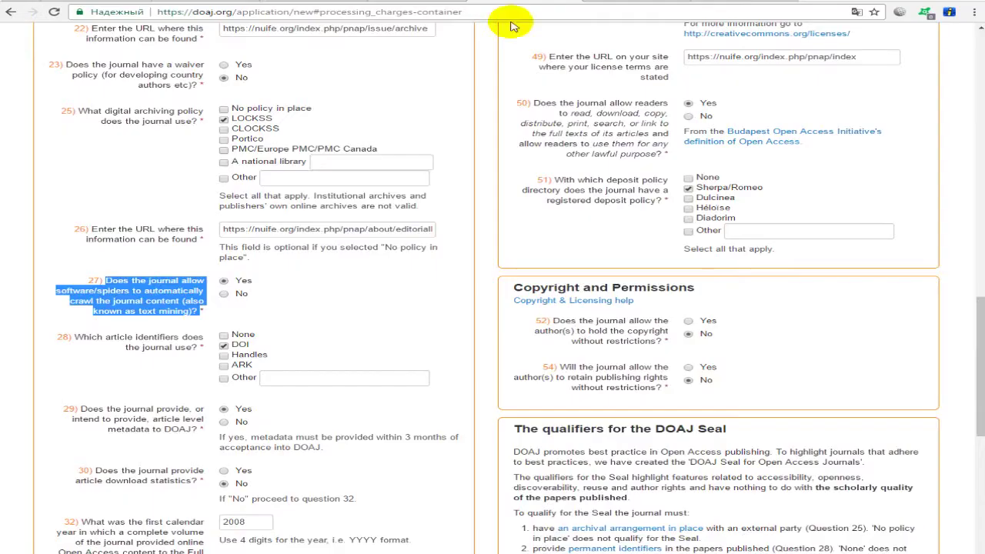
pyautogui.hotkey('ctrl', 'Tab')
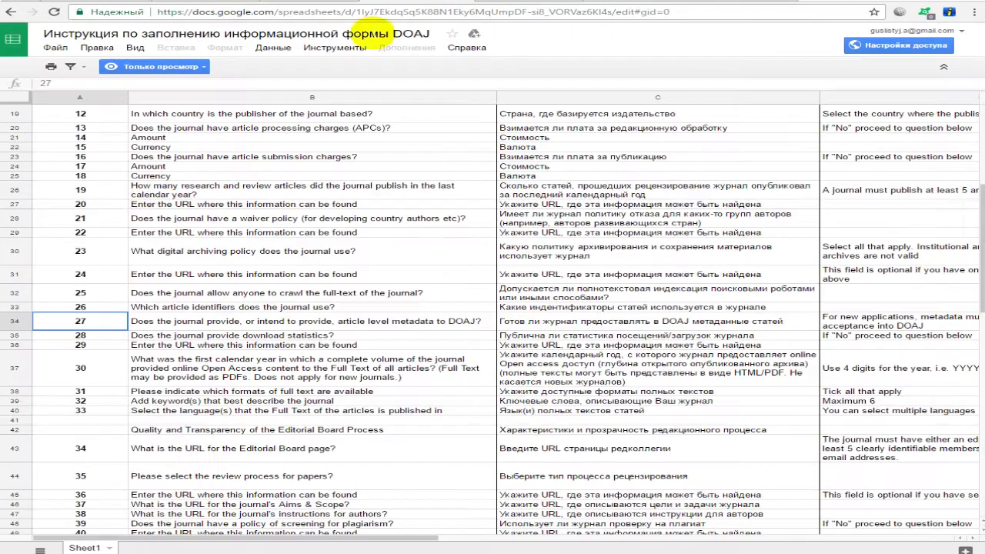
pyautogui.click(154, 326)
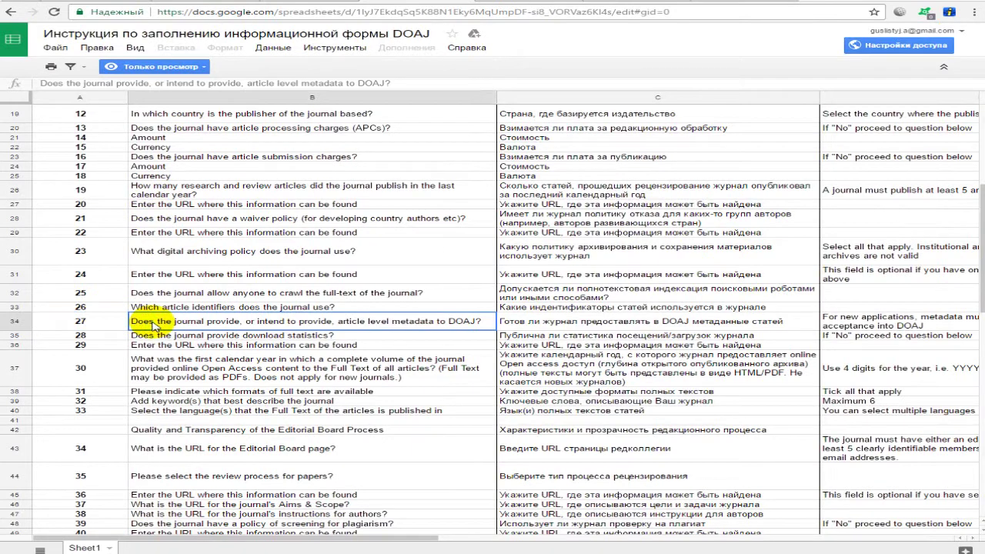
pyautogui.hotkey('ctrl', 'Tab')
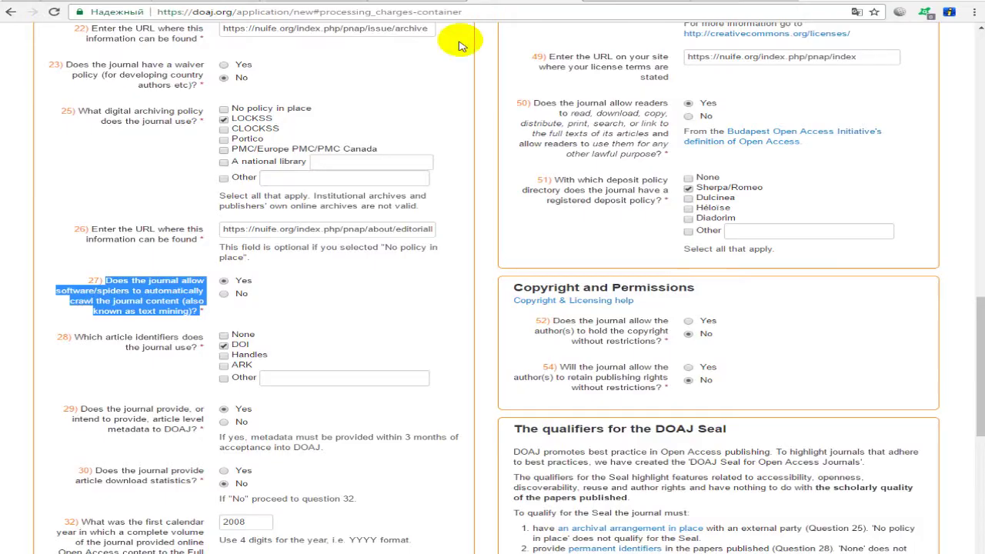
# Step: Recheck the article submission charges answer in question 17 and its dependent fields against the form's numbering
pyautogui.scroll(3, 188, 146)
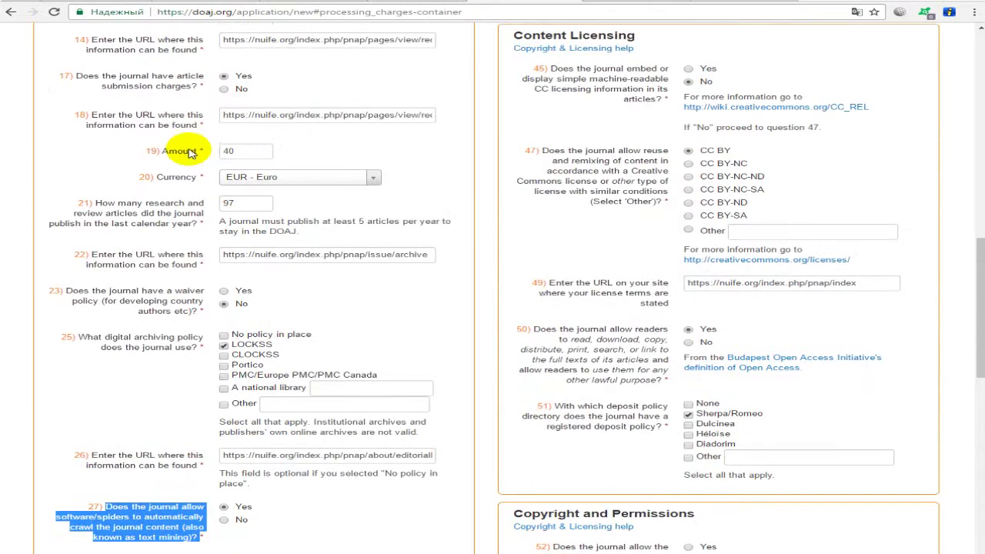
pyautogui.click(223, 76)
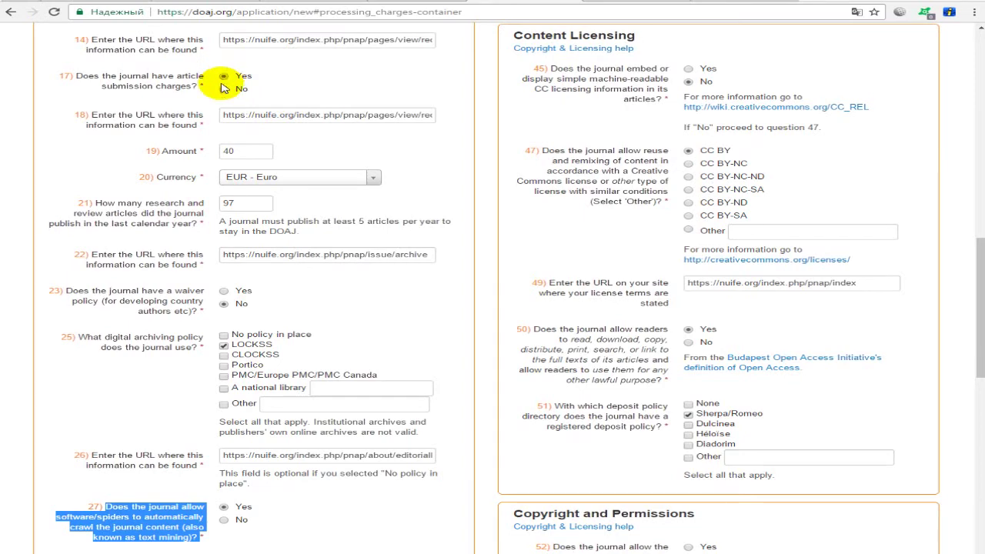
pyautogui.scroll(-2, 266, 220)
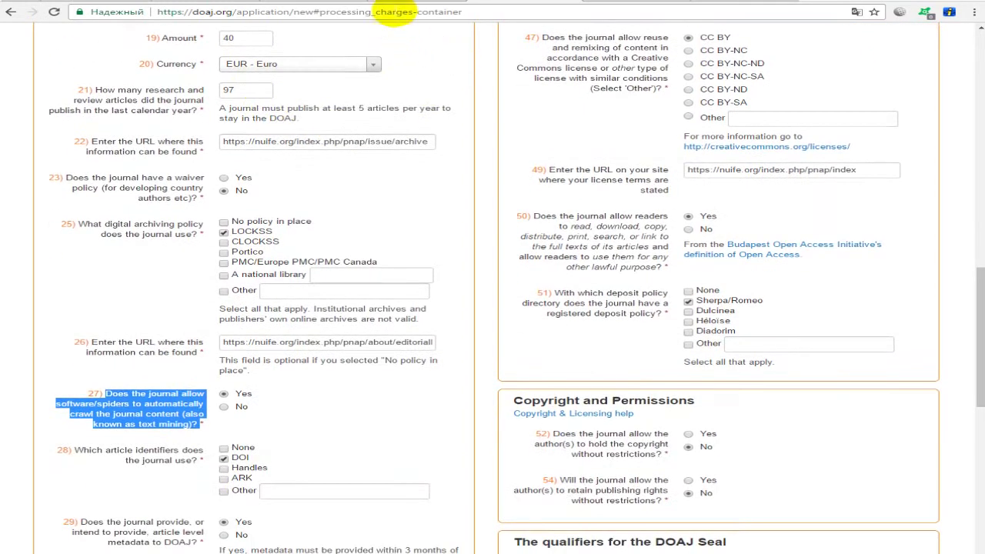
# Step: Find the full-text crawling question, numbered 25, in the guide spreadsheet and read its Russian translation
pyautogui.click(395, 6)
pyautogui.scroll(1, 100, 162)
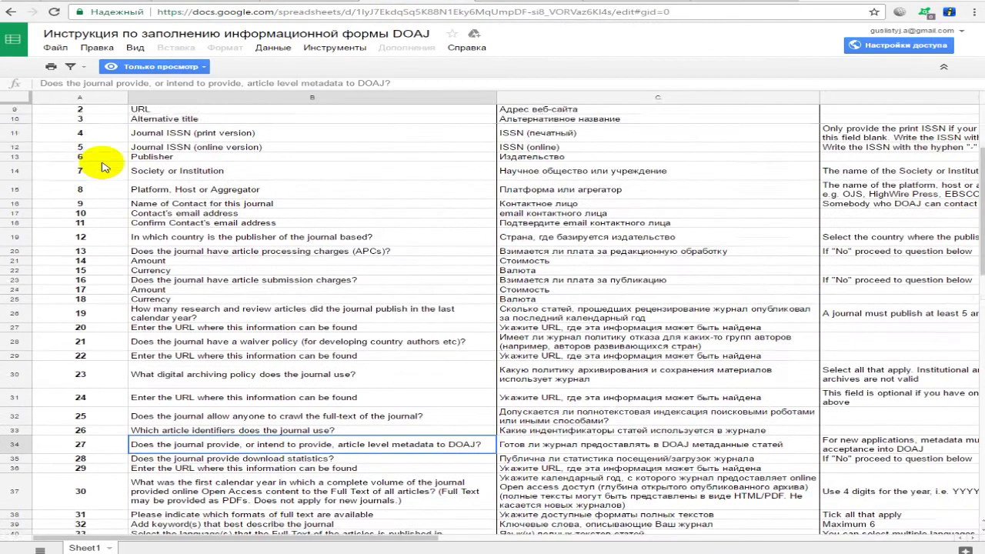
pyautogui.scroll(-1, 91, 150)
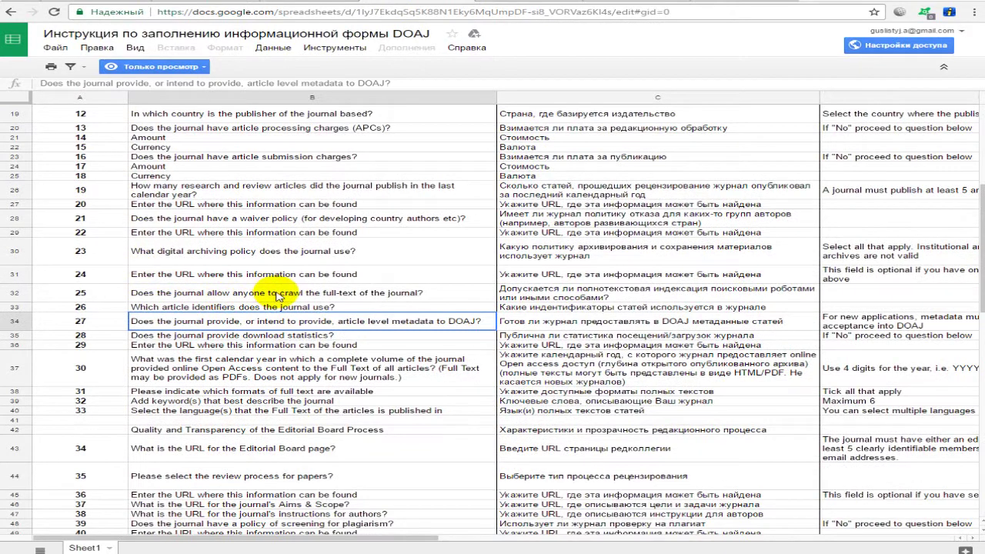
pyautogui.click(185, 293)
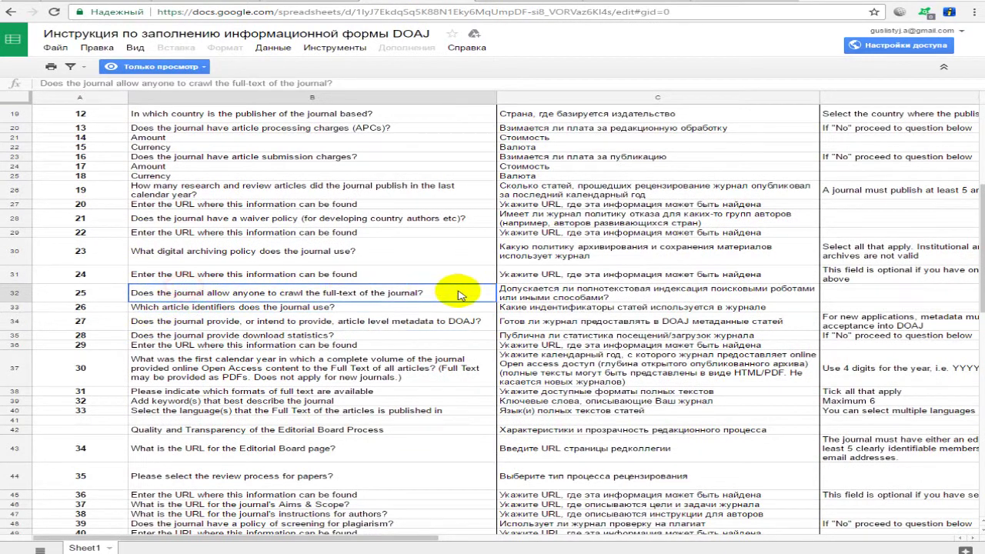
pyautogui.click(545, 296)
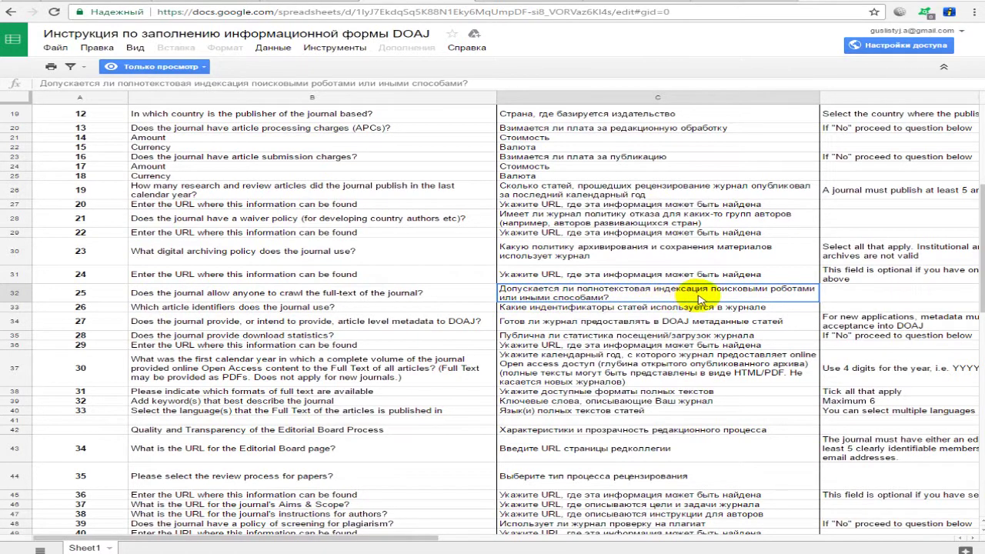
# Step: Return to the application form and review the crawling answer in question 27 and the article identifiers in question 28
pyautogui.click(537, 3)
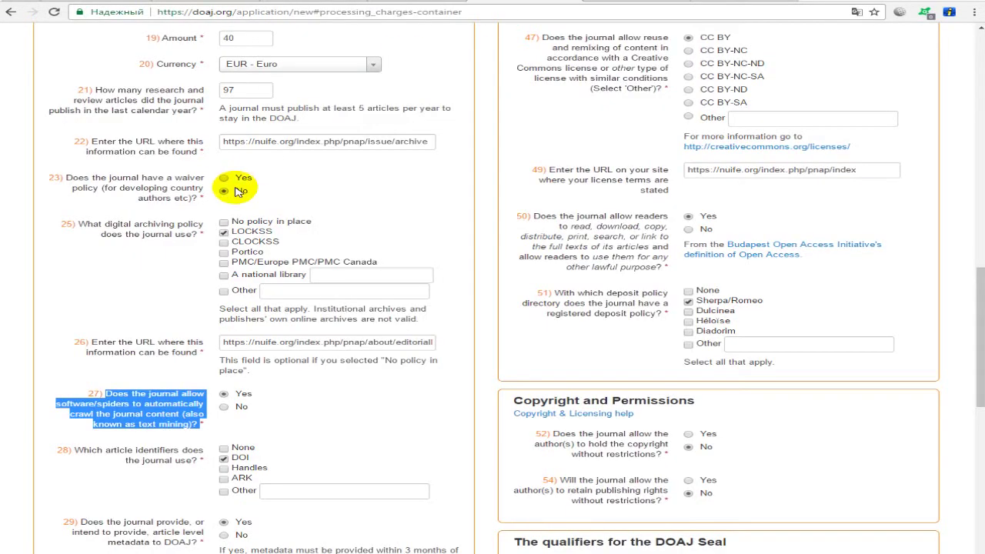
pyautogui.click(334, 396)
pyautogui.scroll(-3, 444, 316)
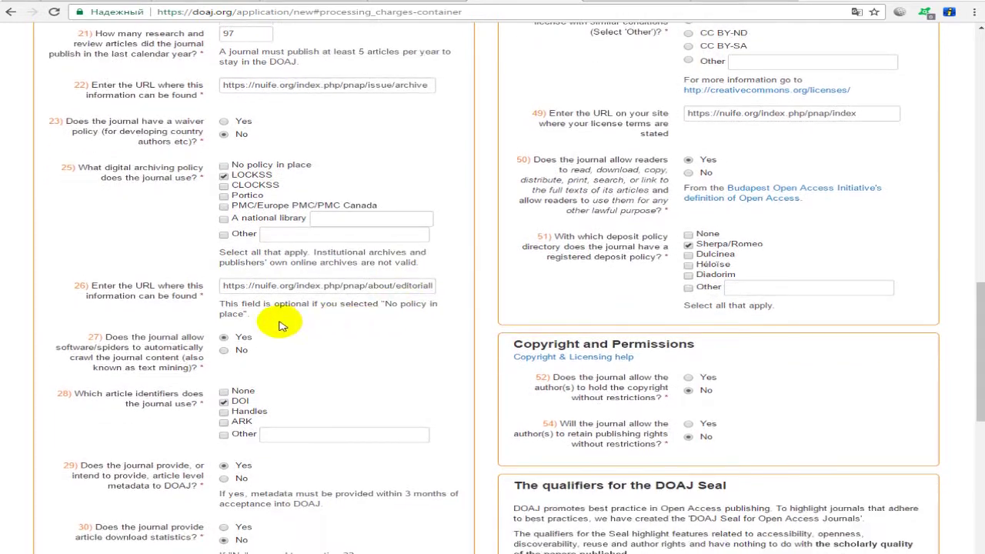
pyautogui.click(224, 280)
pyautogui.scroll(-1, 223, 277)
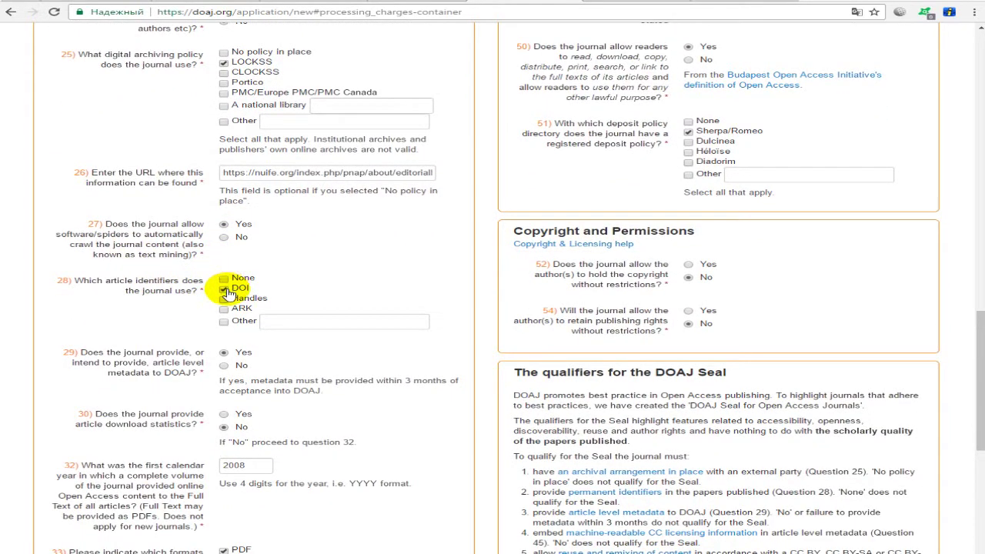
pyautogui.rightClick(306, 284)
pyautogui.click(341, 257)
# Step: Highlight question 29 on providing article level metadata to DOAJ and review its answer and the metadata deadline note
pyautogui.scroll(-2, 239, 260)
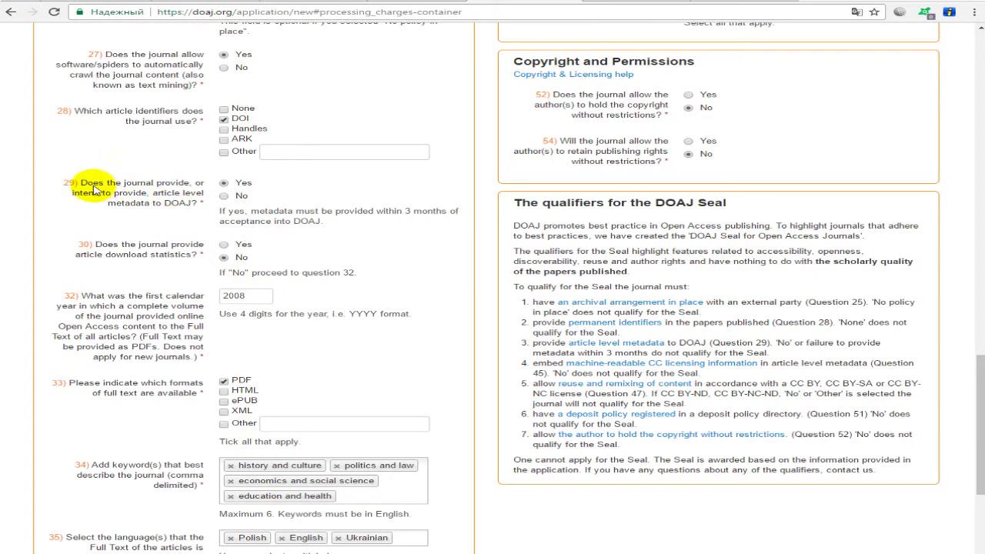
pyautogui.moveTo(90, 189); pyautogui.dragTo(245, 200)
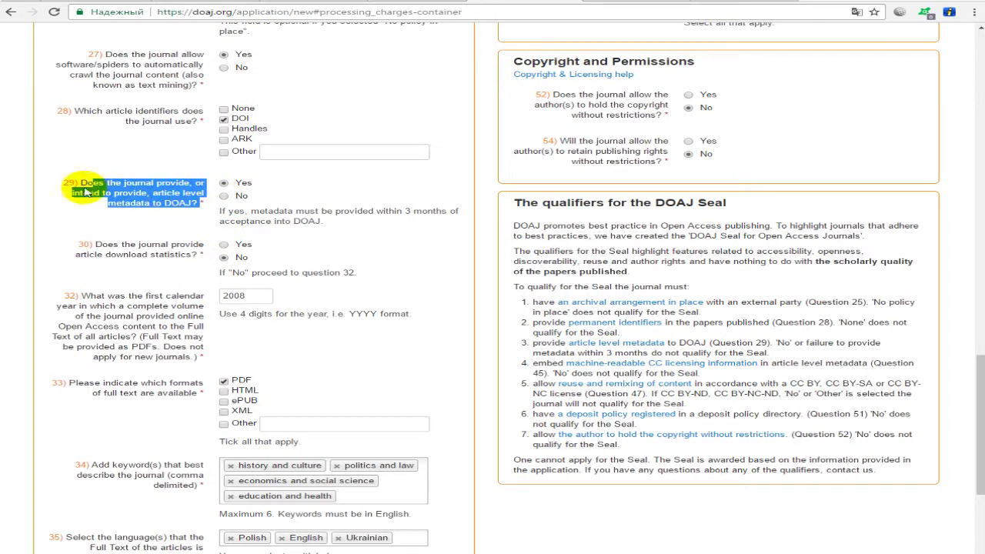
pyautogui.moveTo(81, 185); pyautogui.dragTo(199, 209)
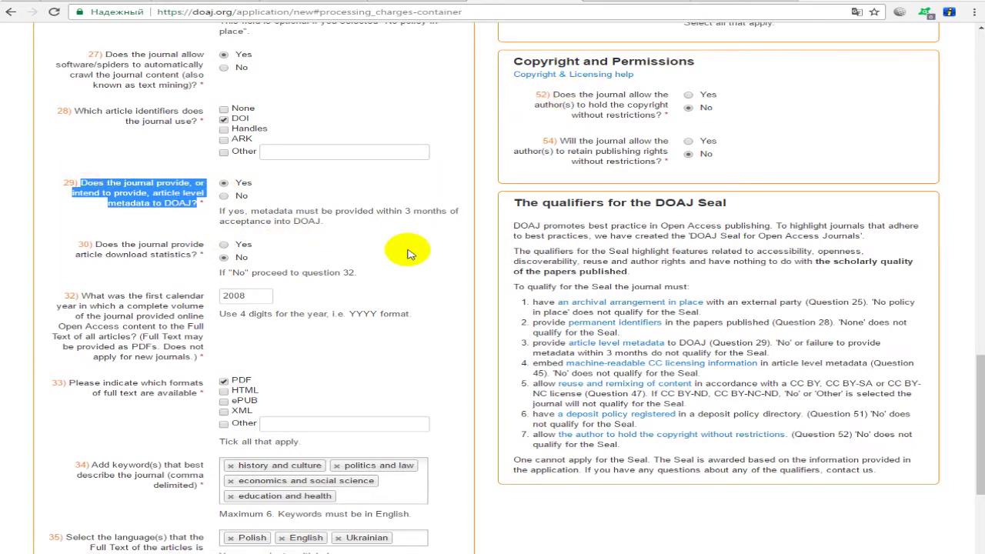
pyautogui.scroll(1, 974, 355)
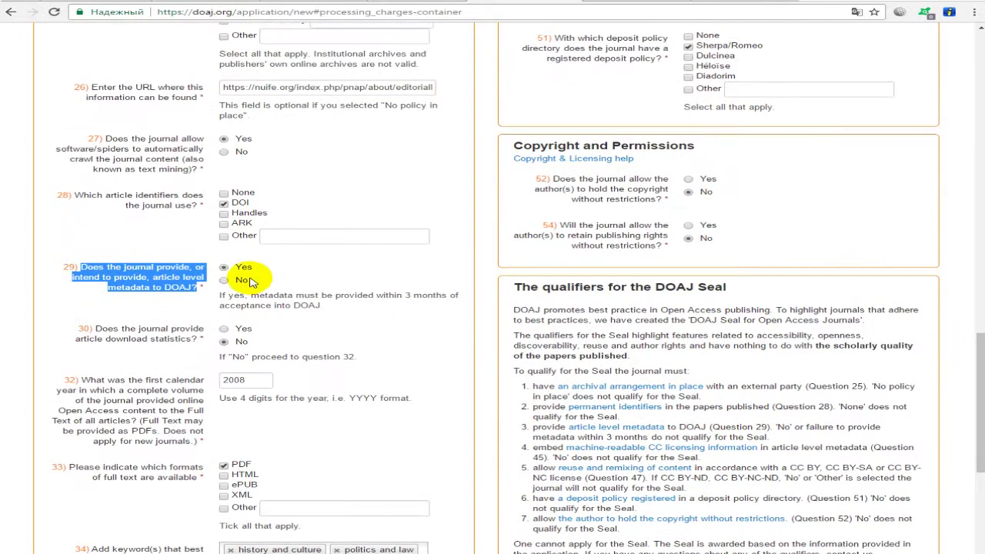
pyautogui.click(177, 281)
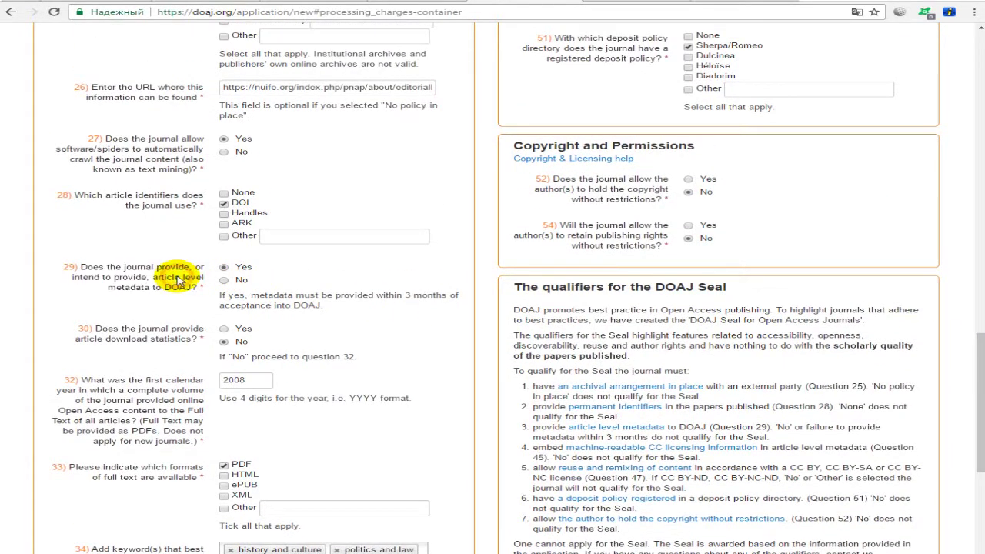
pyautogui.moveTo(203, 291); pyautogui.dragTo(96, 273)
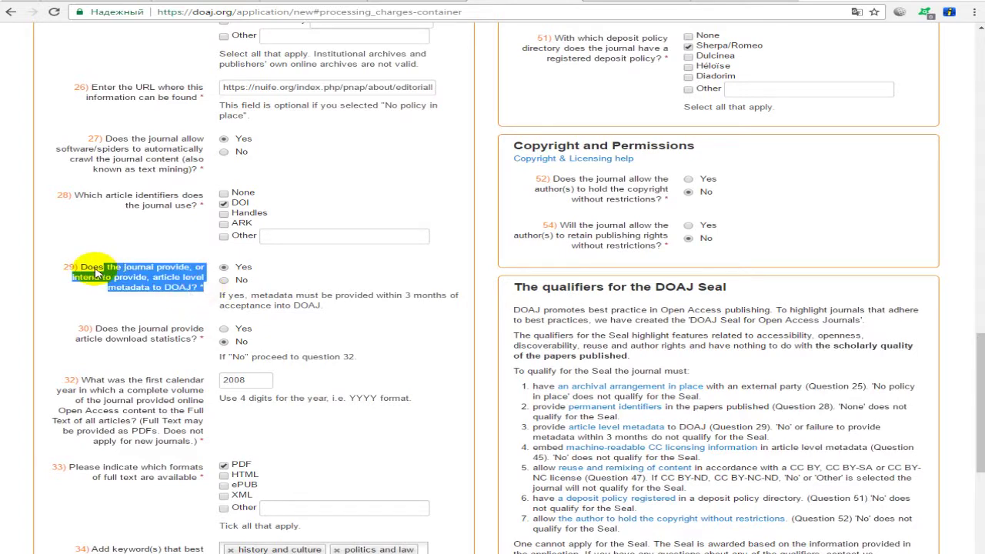
# Step: Highlight question 30 on article download statistics and review its answer and the note on which question follows
pyautogui.click(102, 273)
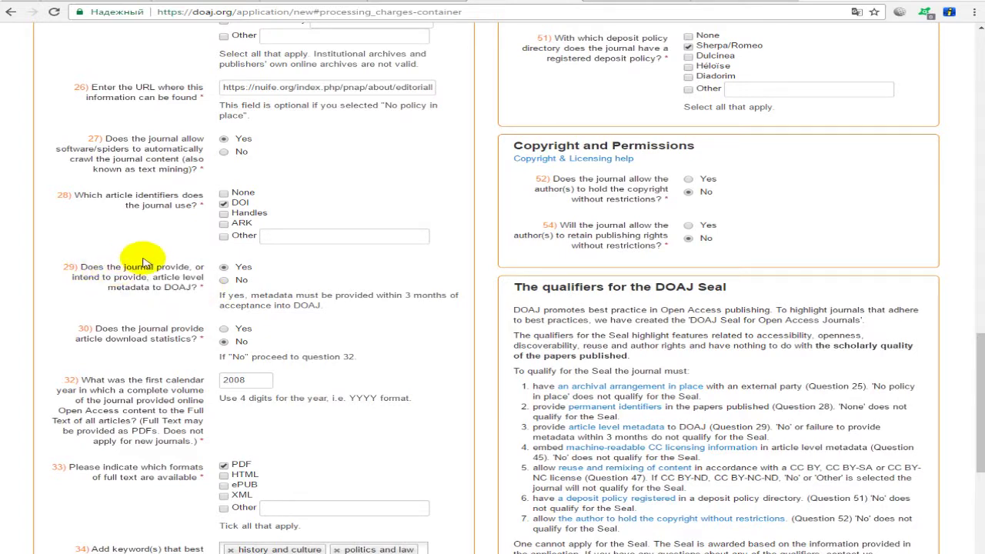
pyautogui.scroll(-2, 143, 238)
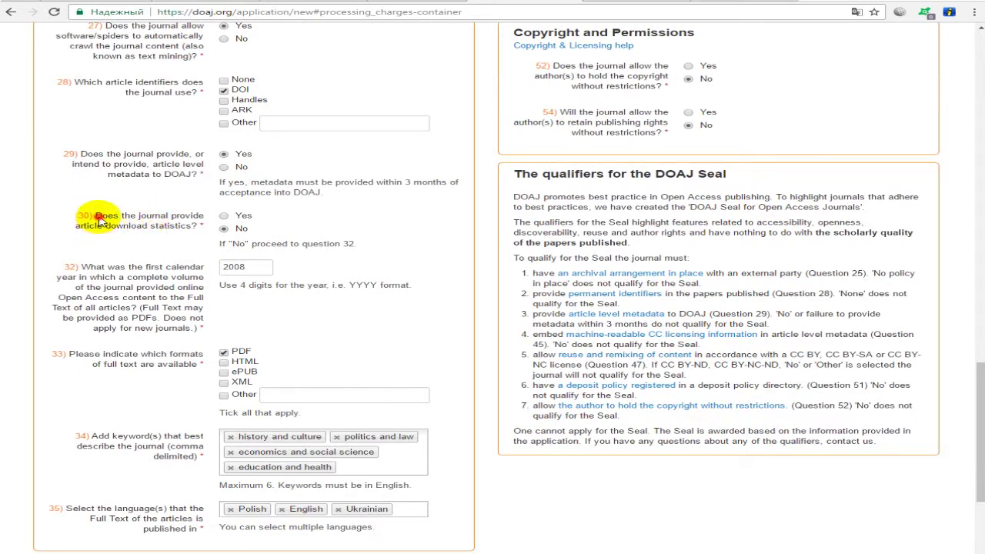
pyautogui.moveTo(98, 220); pyautogui.dragTo(183, 228)
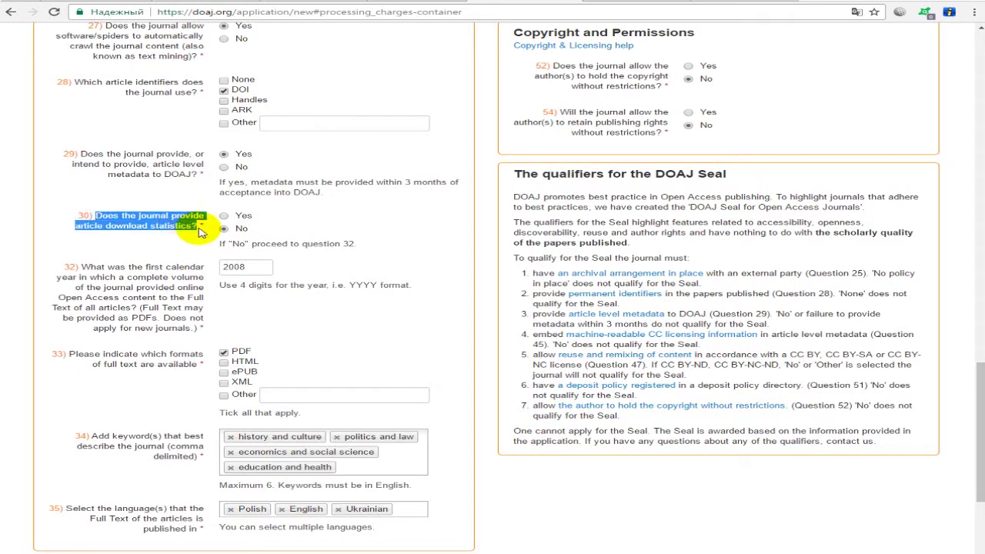
pyautogui.click(157, 230)
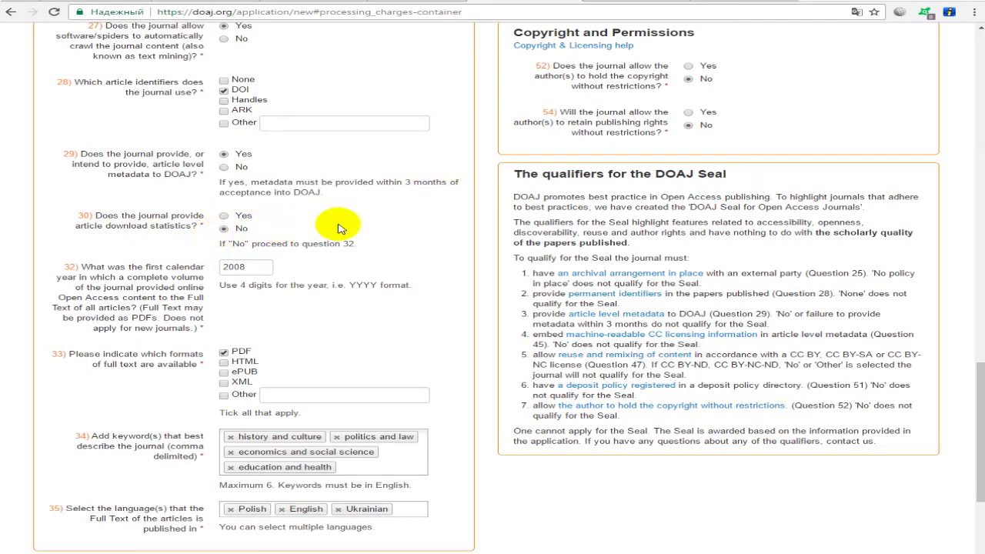
# Step: Review the answers to questions 32 to 35, covering the first Open Access year, full-text formats, keywords and languages
pyautogui.click(249, 267)
pyautogui.hotkey('ctrl', 'a')
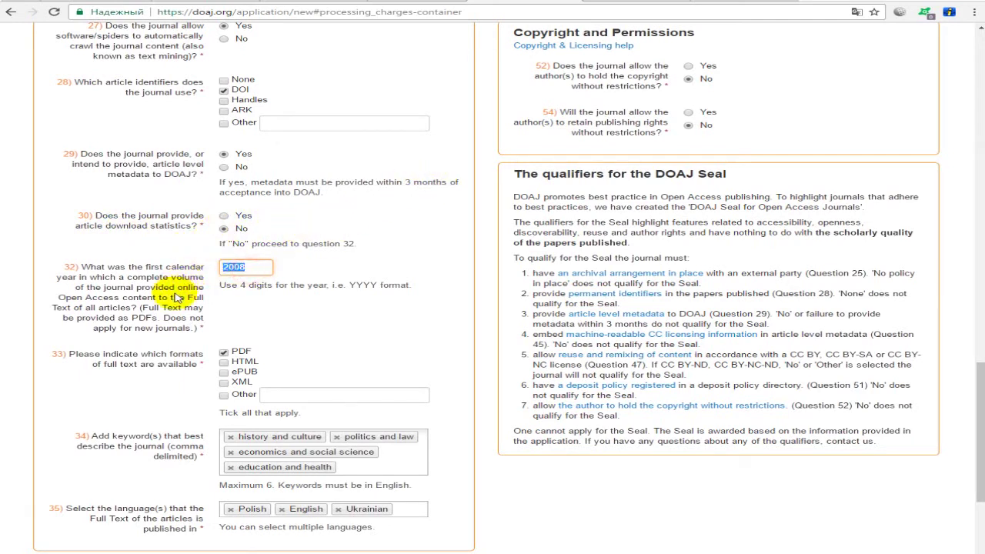
pyautogui.moveTo(132, 270); pyautogui.dragTo(230, 285)
pyautogui.doubleClick(241, 267)
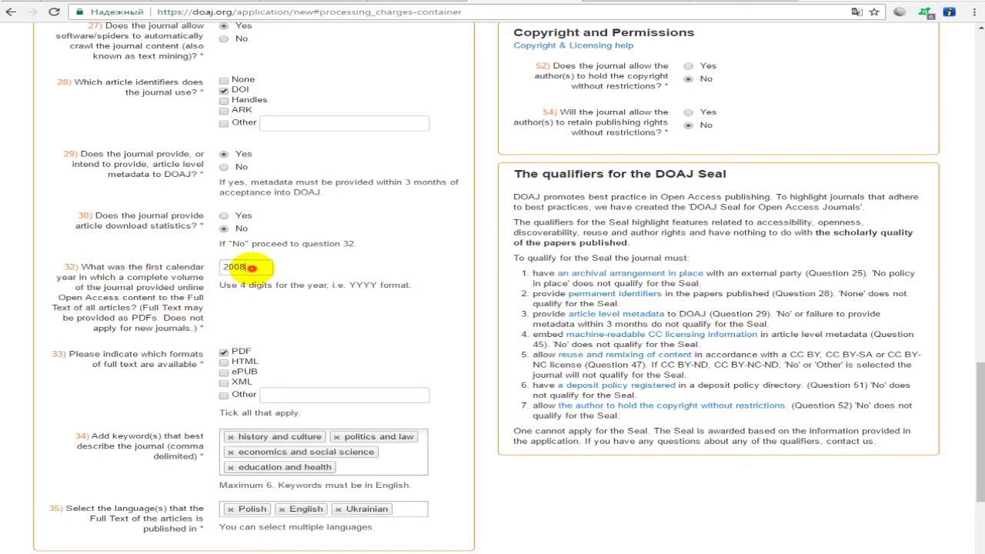
pyautogui.click(172, 284)
pyautogui.scroll(-3, 247, 261)
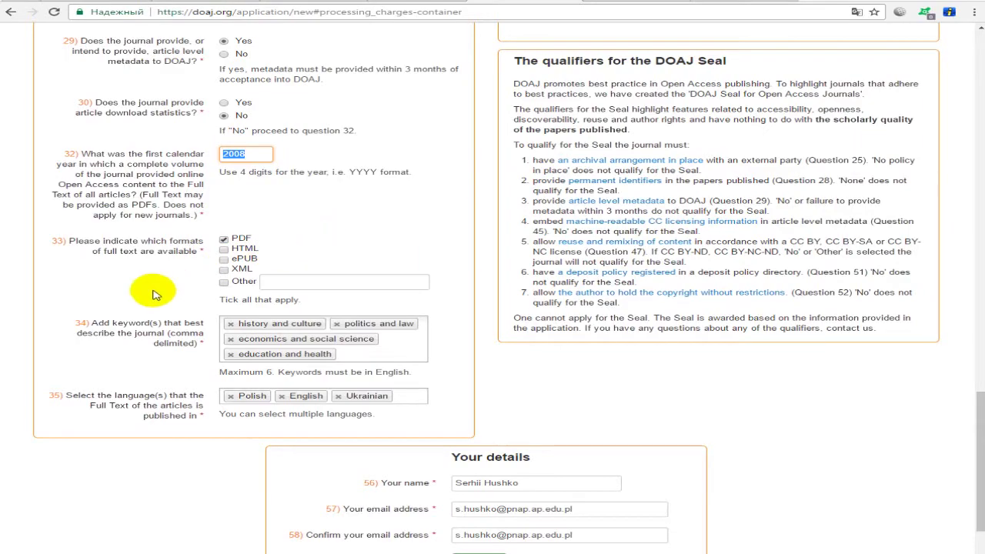
pyautogui.click(127, 329)
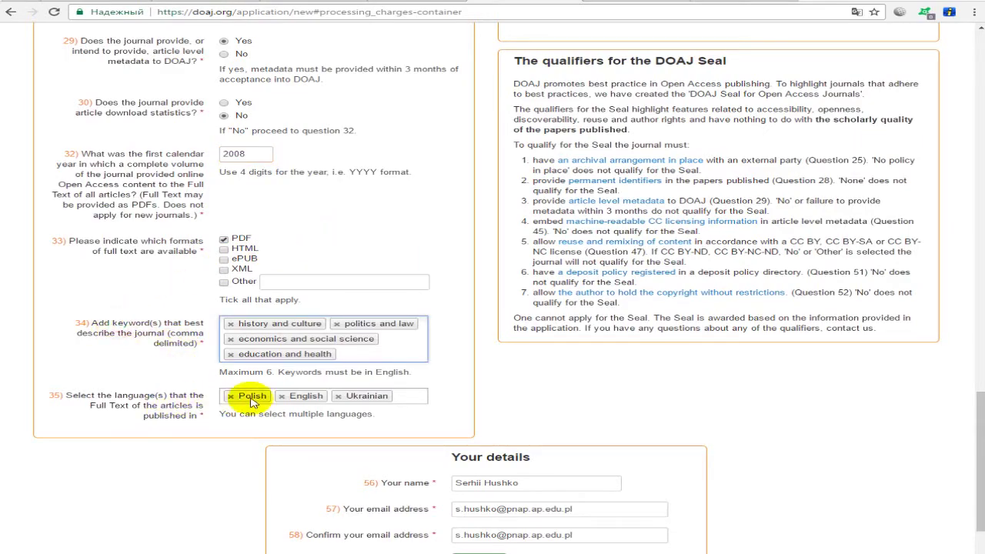
# Step: Go to the Quality and Transparency of the Editorial Process section and highlight the Editorial Board page URL in question 36
pyautogui.scroll(15, 677, 254)
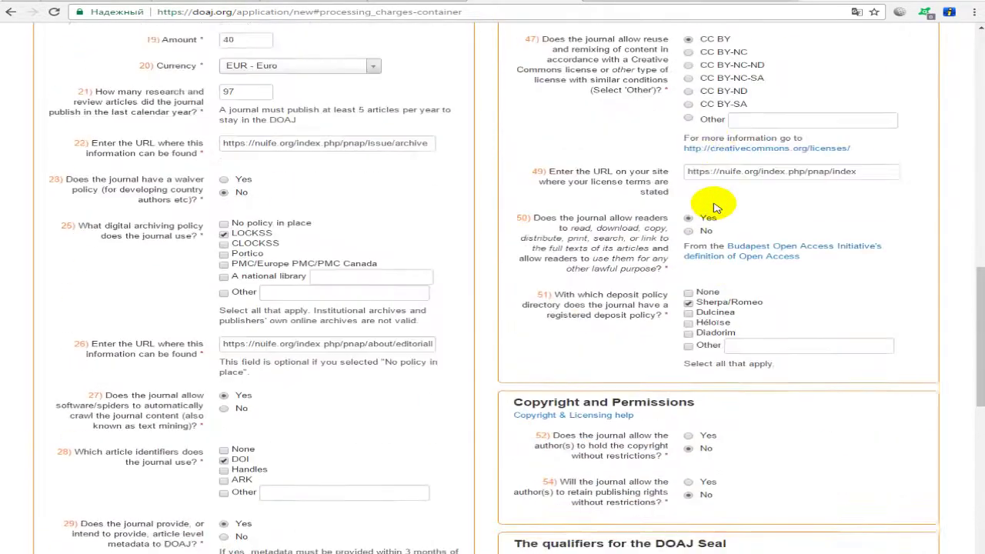
pyautogui.scroll(5, 712, 204)
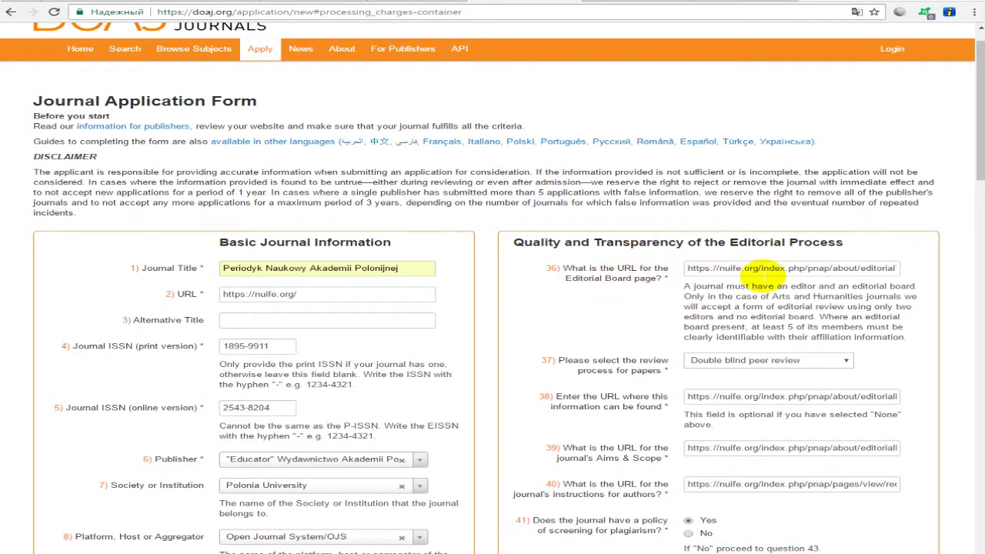
pyautogui.tripleClick(766, 268)
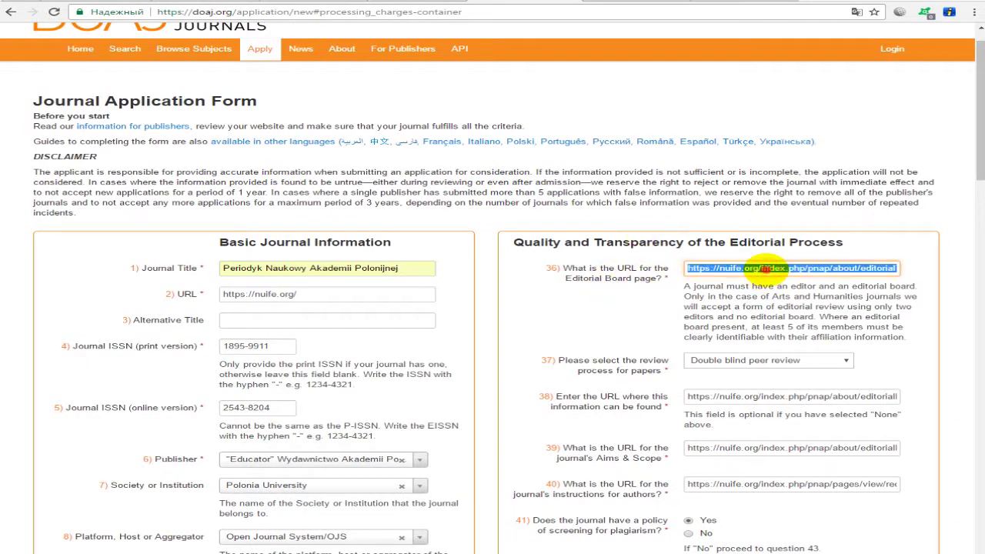
pyautogui.click(772, 268)
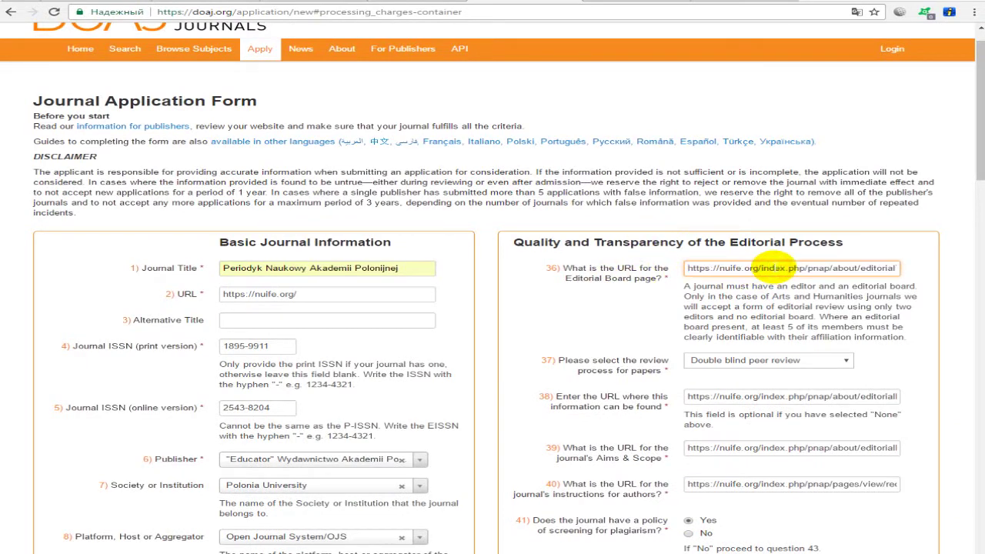
# Step: Examine the review process options in question 37 and the ending of the peer review URL in question 38
pyautogui.scroll(-2, 739, 354)
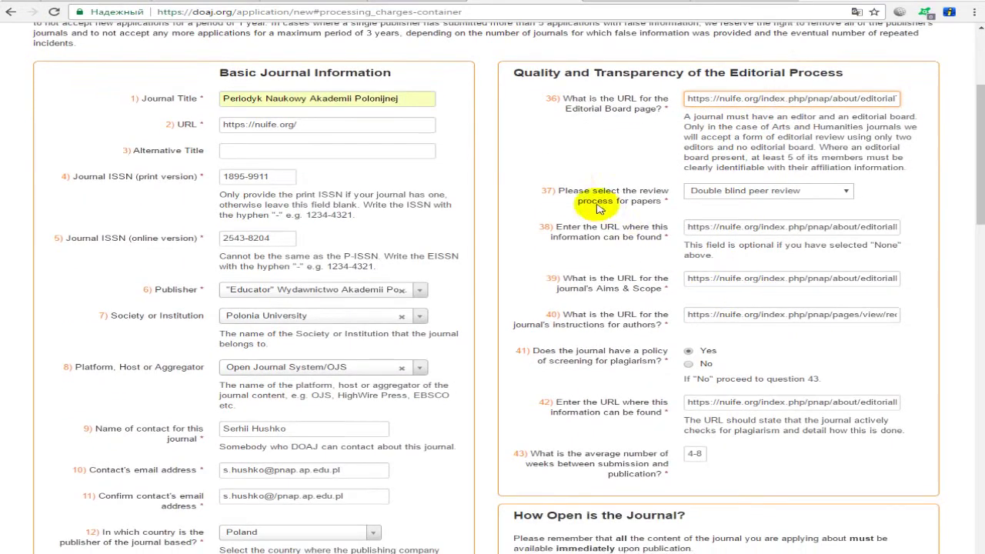
pyautogui.moveTo(559, 191); pyautogui.dragTo(670, 218)
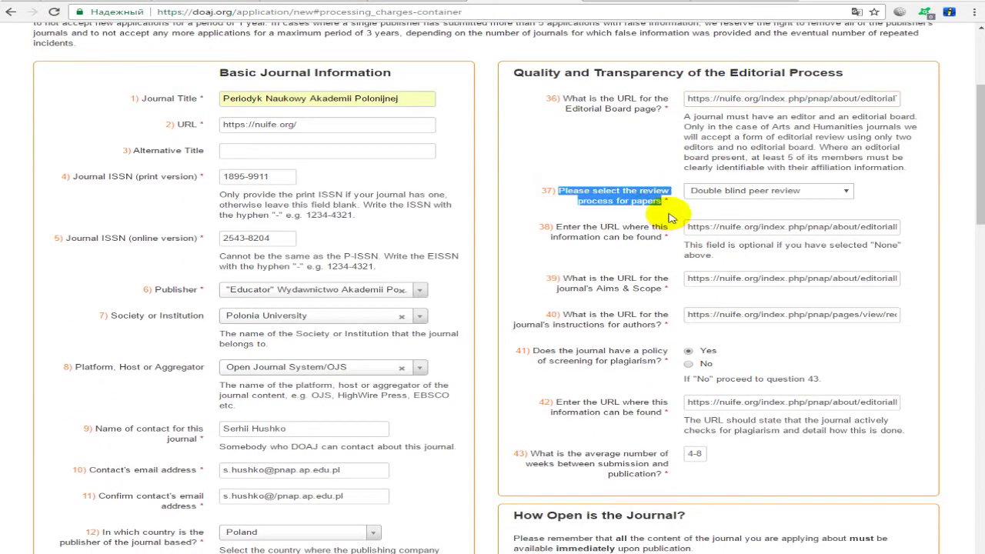
pyautogui.click(737, 193)
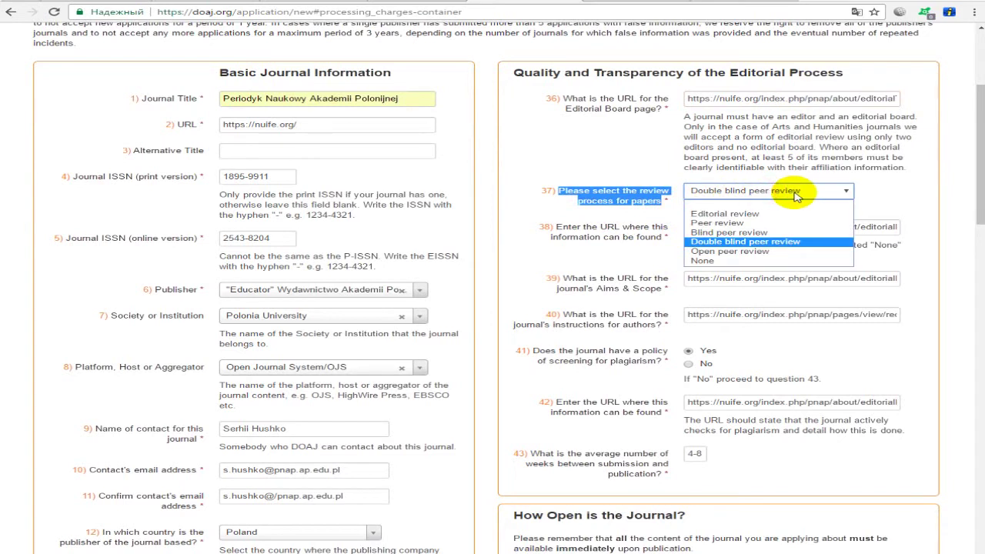
pyautogui.click(797, 194)
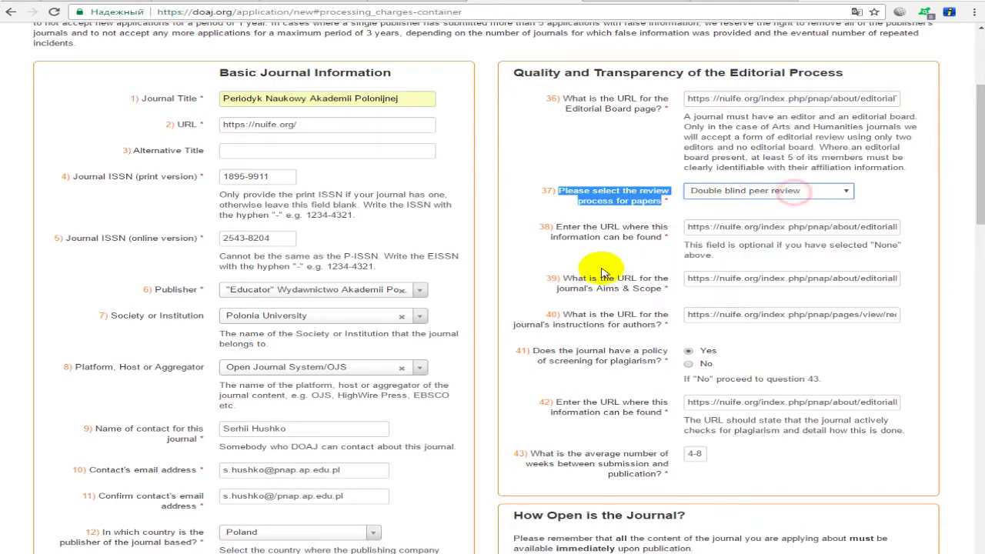
pyautogui.click(608, 235)
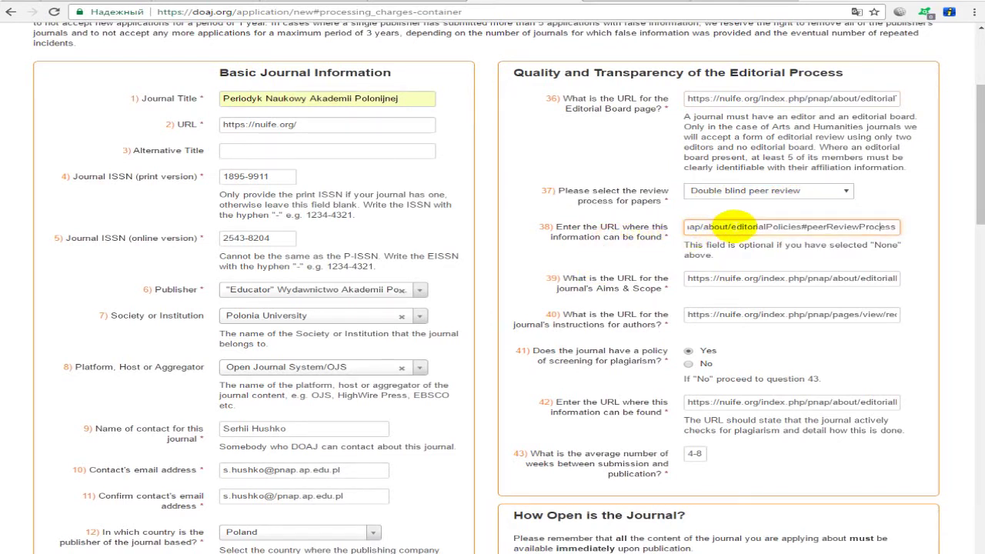
pyautogui.moveTo(735, 226); pyautogui.dragTo(911, 229)
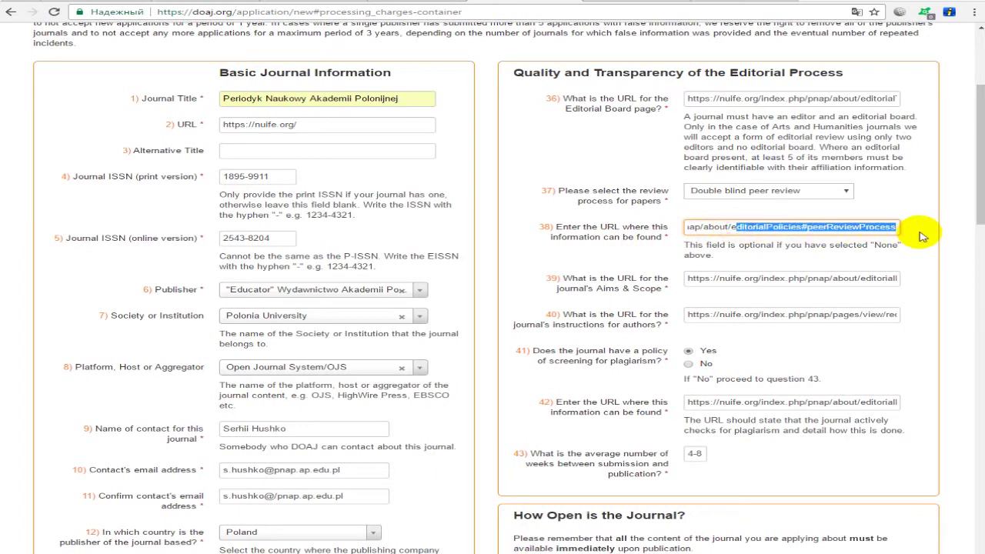
pyautogui.click(854, 227)
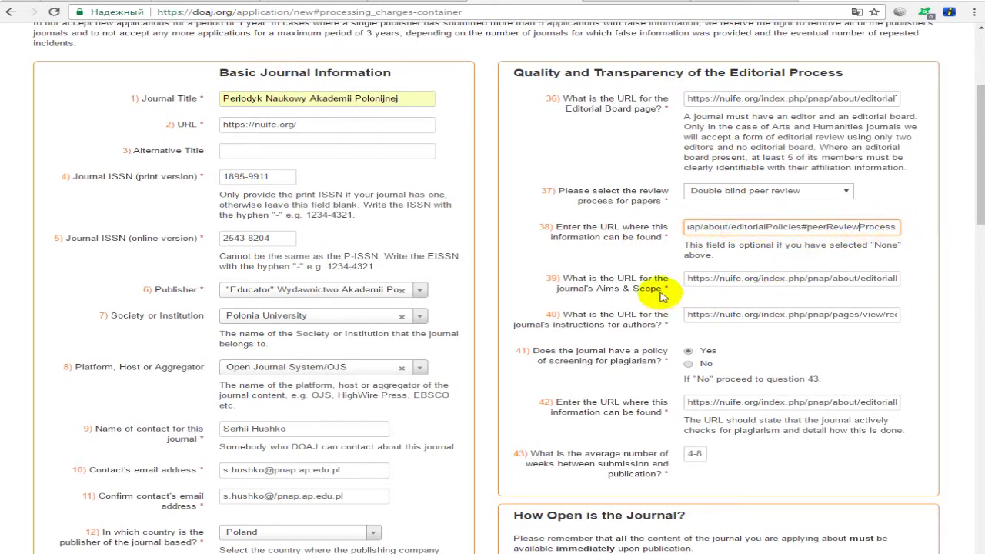
# Step: Inspect the full Aims & Scope URL in question 39 and the instructions for authors URL in question 40
pyautogui.moveTo(621, 289); pyautogui.dragTo(663, 288)
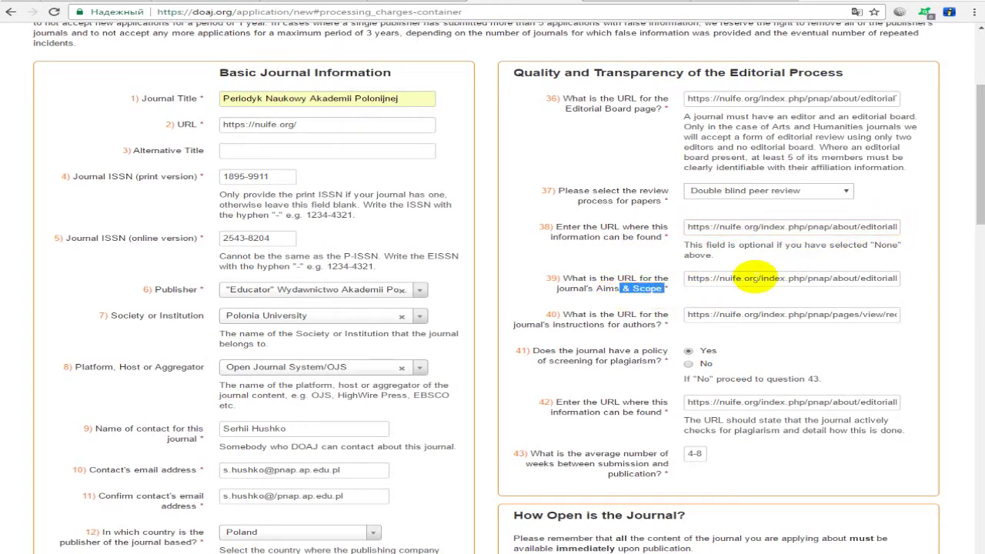
pyautogui.moveTo(755, 278); pyautogui.dragTo(911, 280)
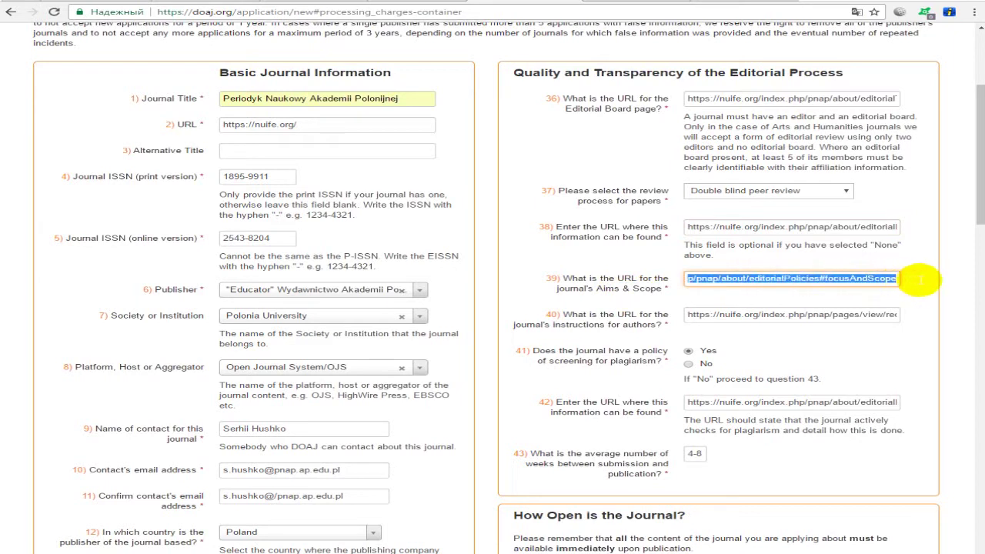
pyautogui.click(870, 282)
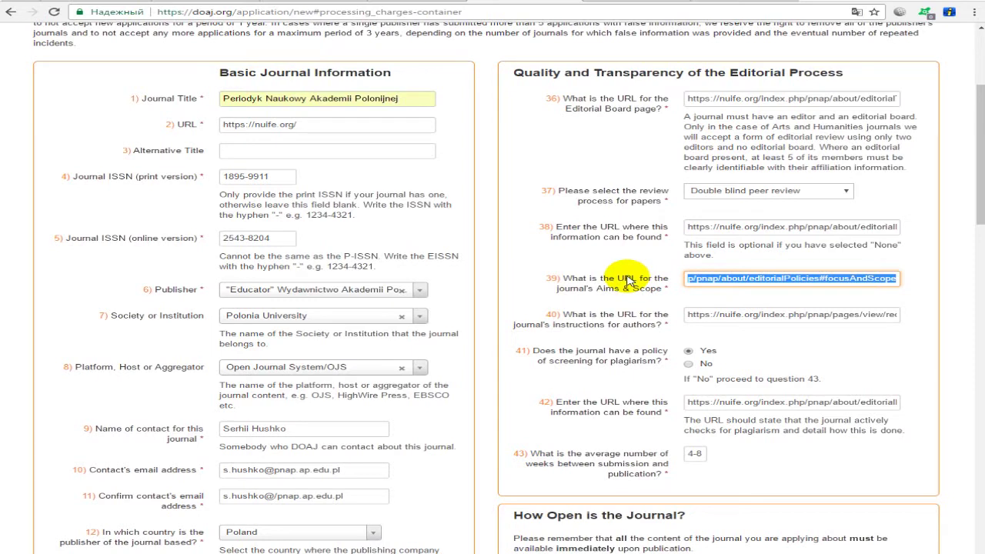
pyautogui.moveTo(691, 315); pyautogui.dragTo(923, 314)
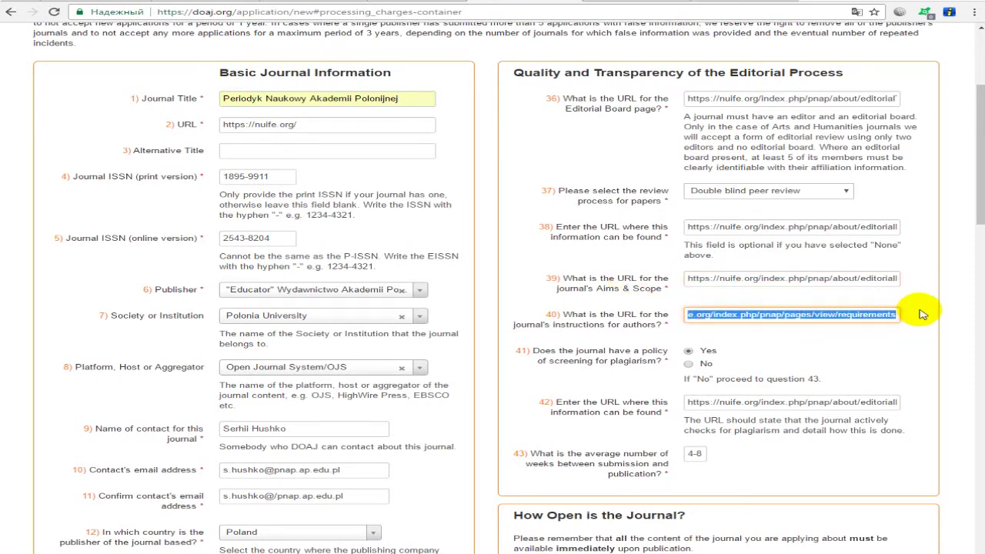
pyautogui.click(876, 315)
pyautogui.tripleClick(864, 316)
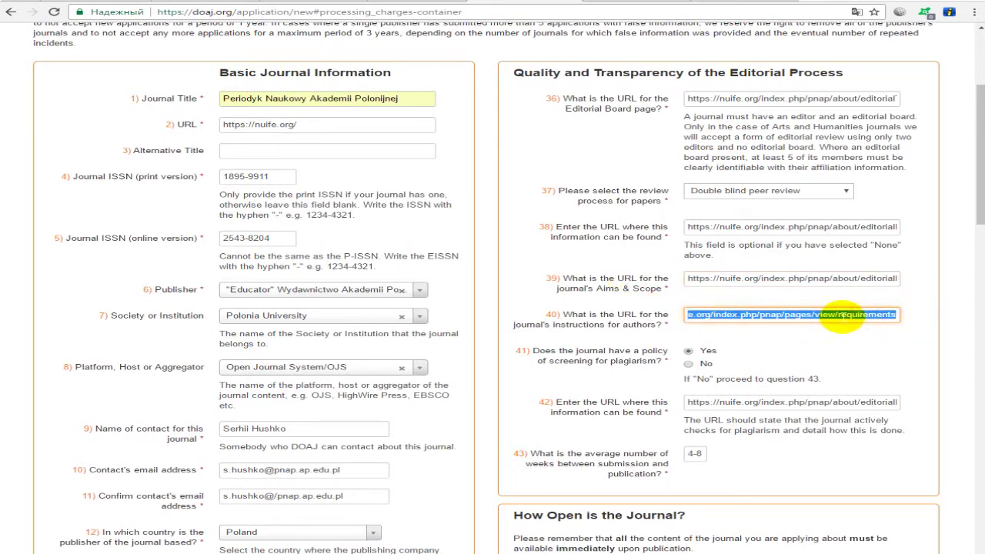
# Step: Review the plagiarism screening answer in question 41 and inspect its supporting URL in question 42
pyautogui.scroll(-2, 688, 293)
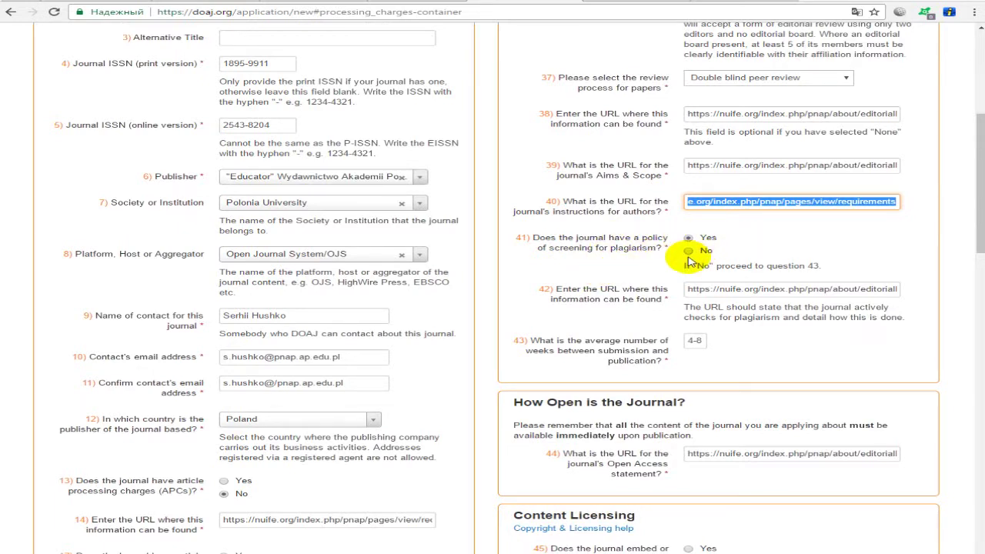
pyautogui.moveTo(616, 247); pyautogui.dragTo(695, 245)
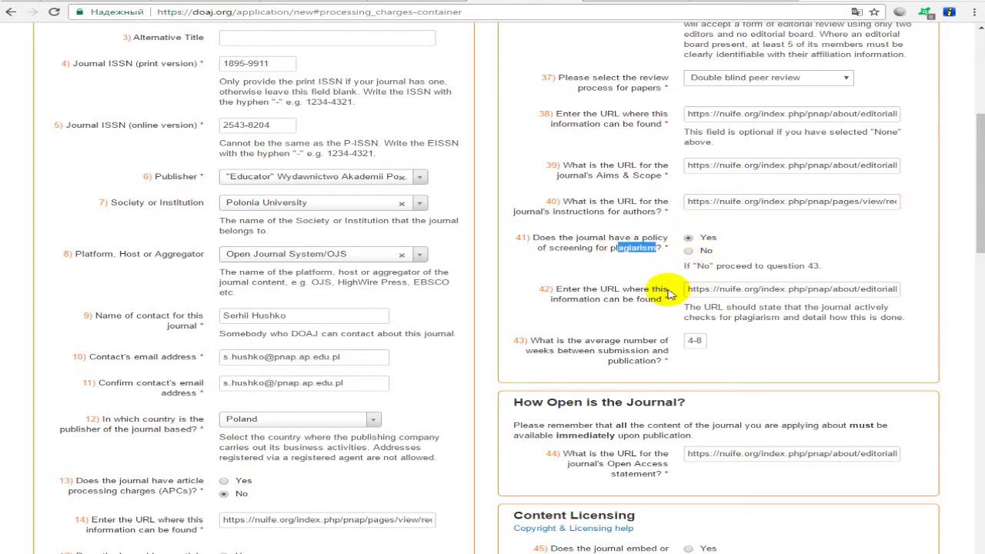
pyautogui.moveTo(690, 288); pyautogui.dragTo(949, 292)
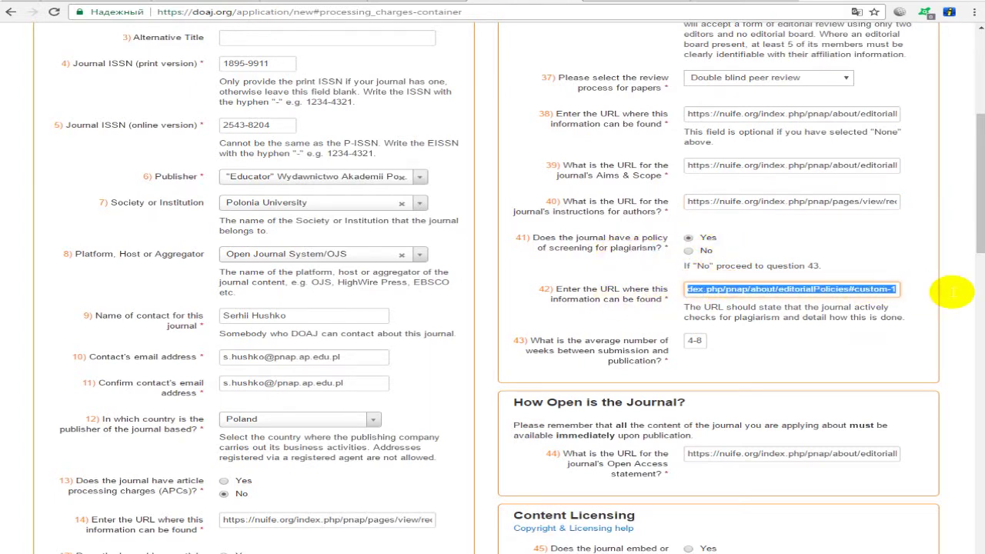
pyautogui.click(864, 288)
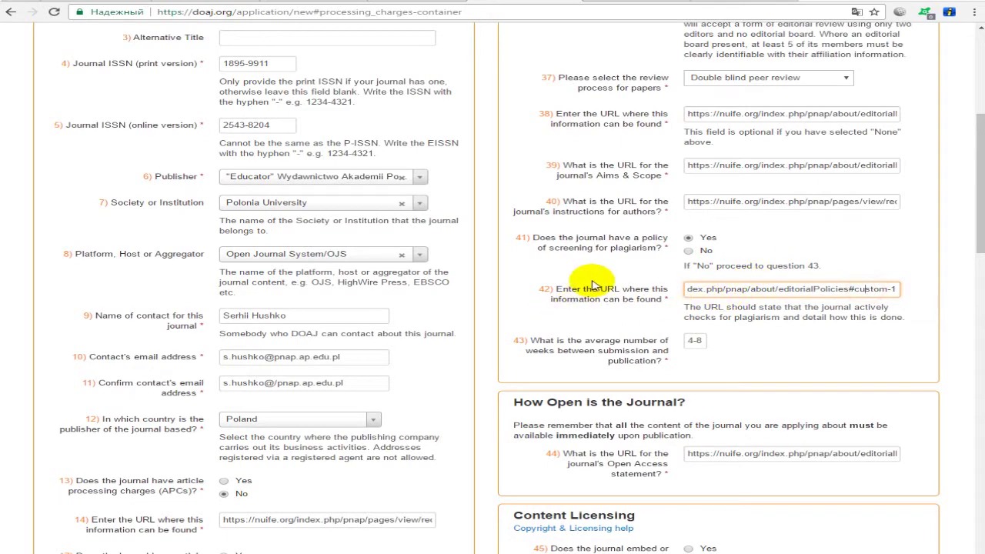
# Step: Highlight question 43 on the average number of weeks between submission and publication and check its answer
pyautogui.scroll(-2, 693, 304)
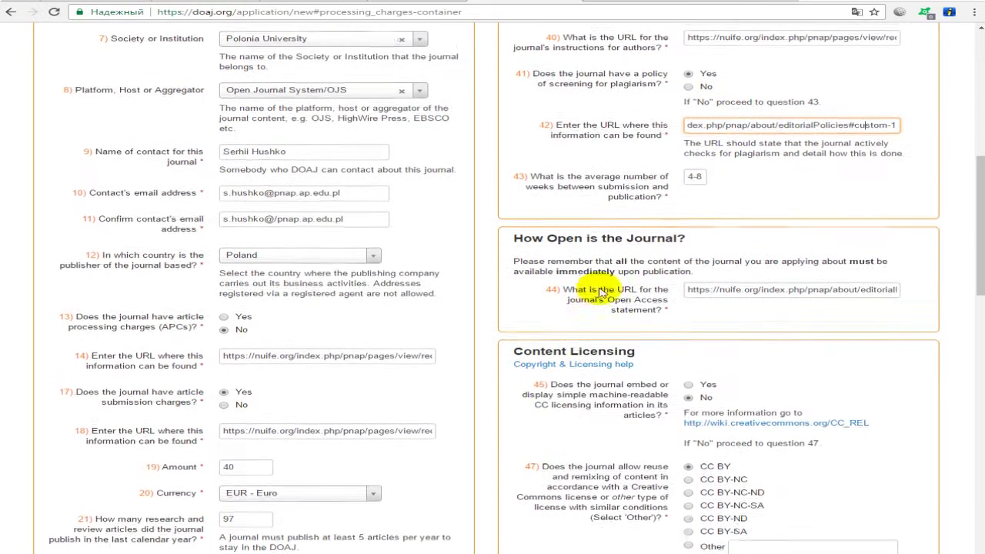
pyautogui.click(695, 171)
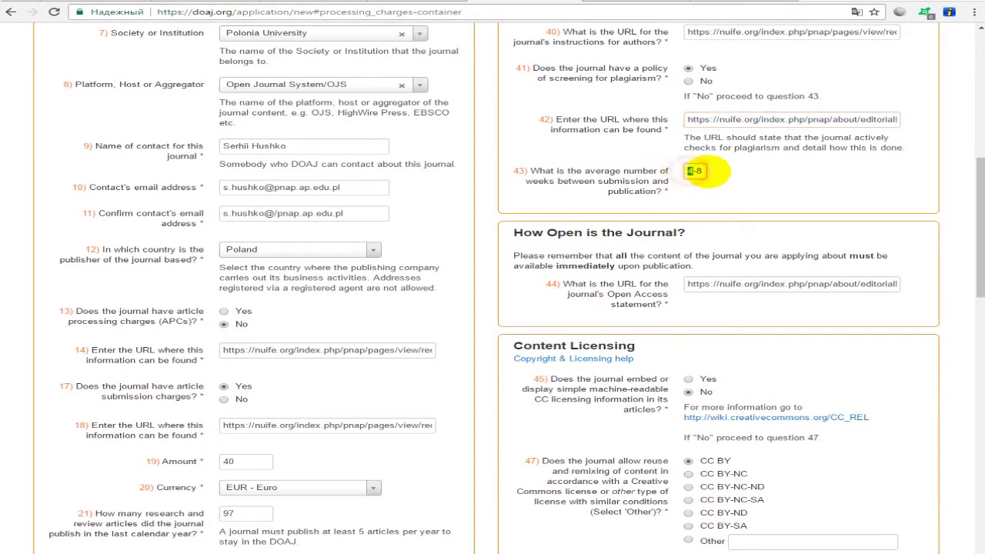
pyautogui.moveTo(535, 171); pyautogui.dragTo(641, 184)
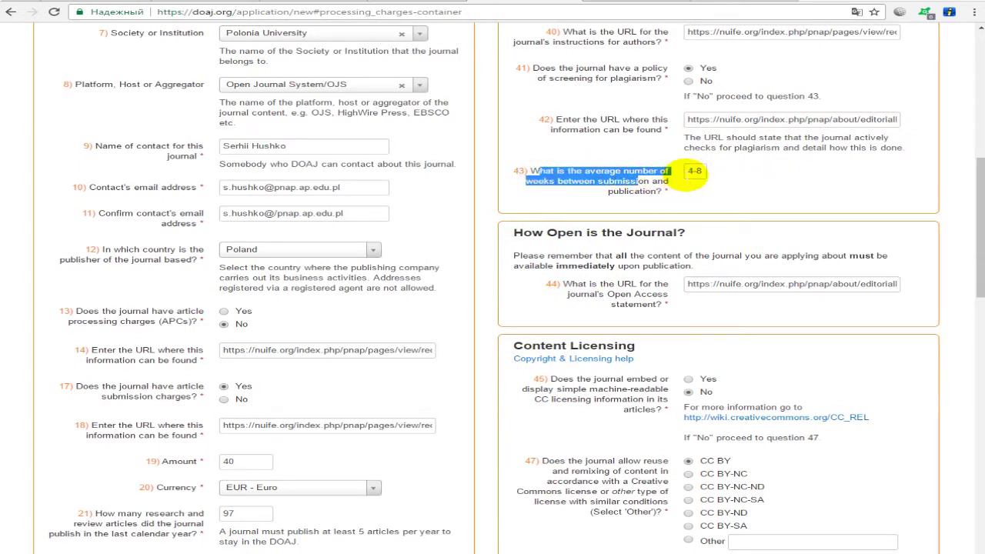
pyautogui.click(685, 174)
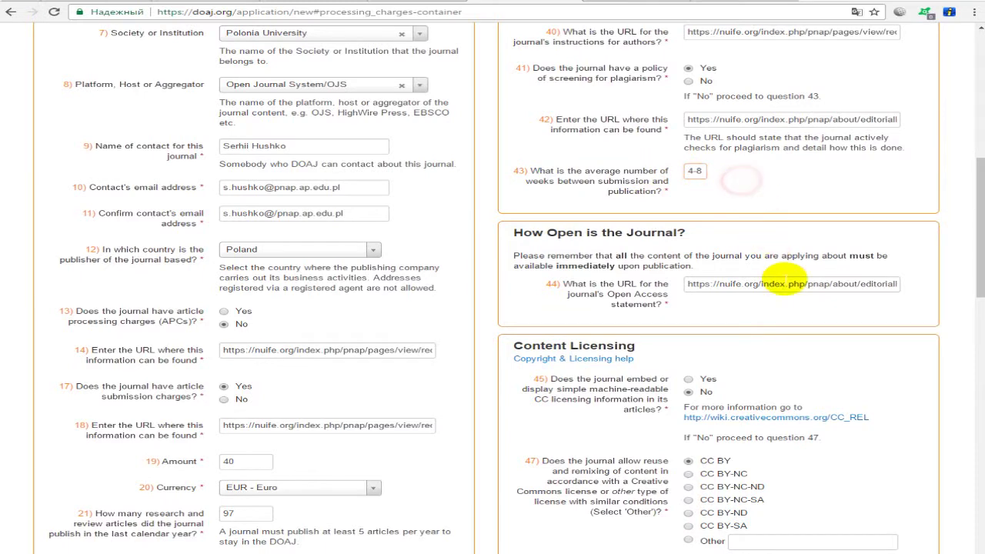
# Step: Inspect the full Open Access statement URL entered in question 44
pyautogui.scroll(-2, 762, 304)
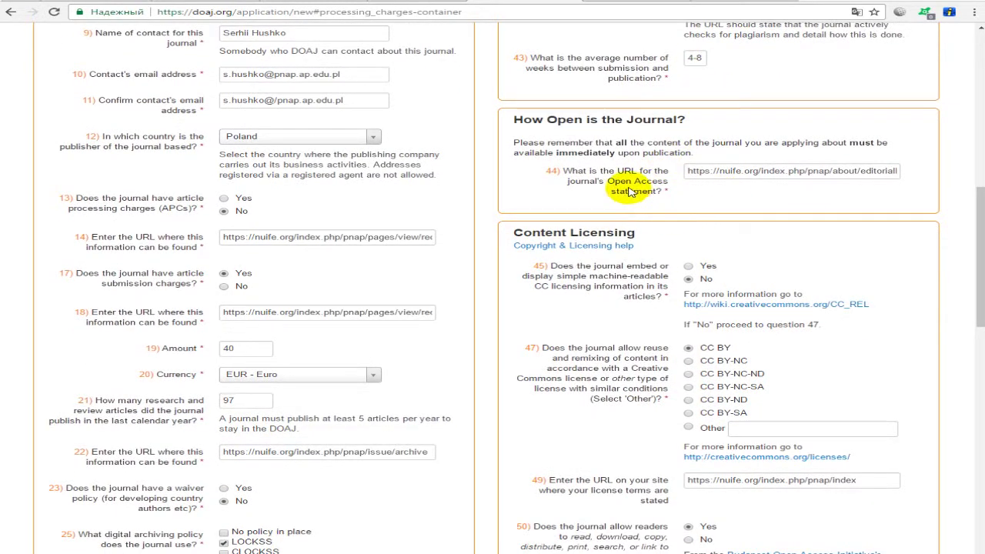
pyautogui.click(741, 171)
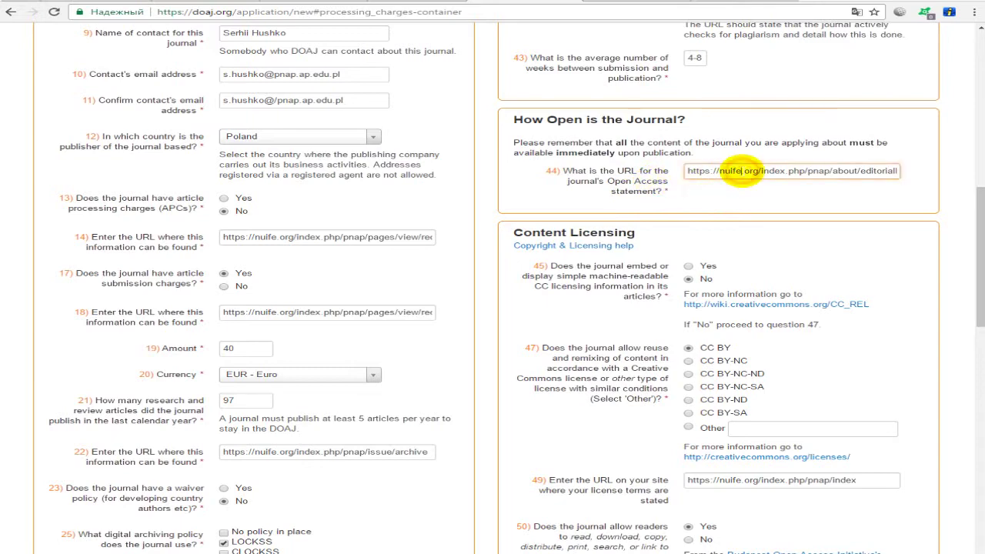
pyautogui.scroll(2, 739, 169)
pyautogui.scroll(-1, 658, 220)
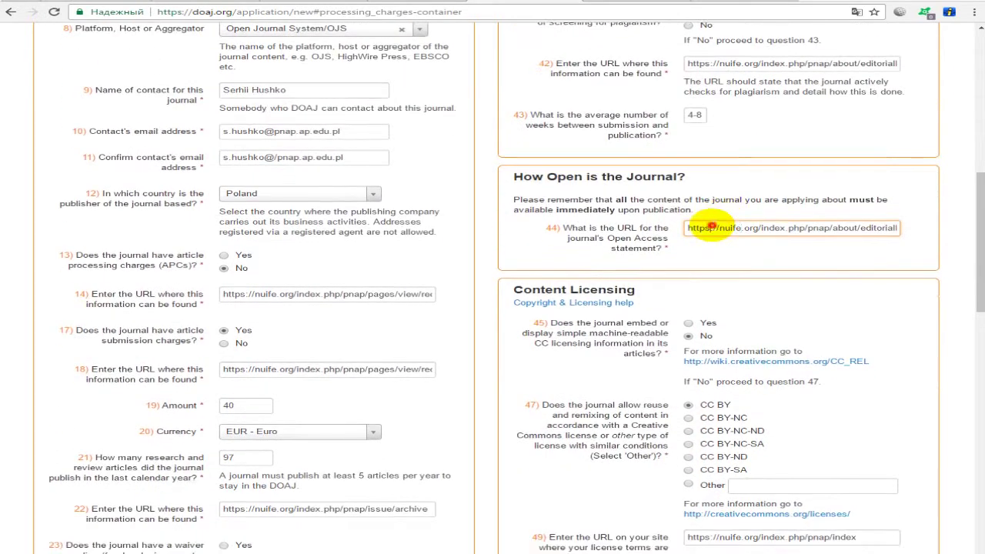
pyautogui.moveTo(710, 228); pyautogui.dragTo(915, 228)
pyautogui.click(715, 206)
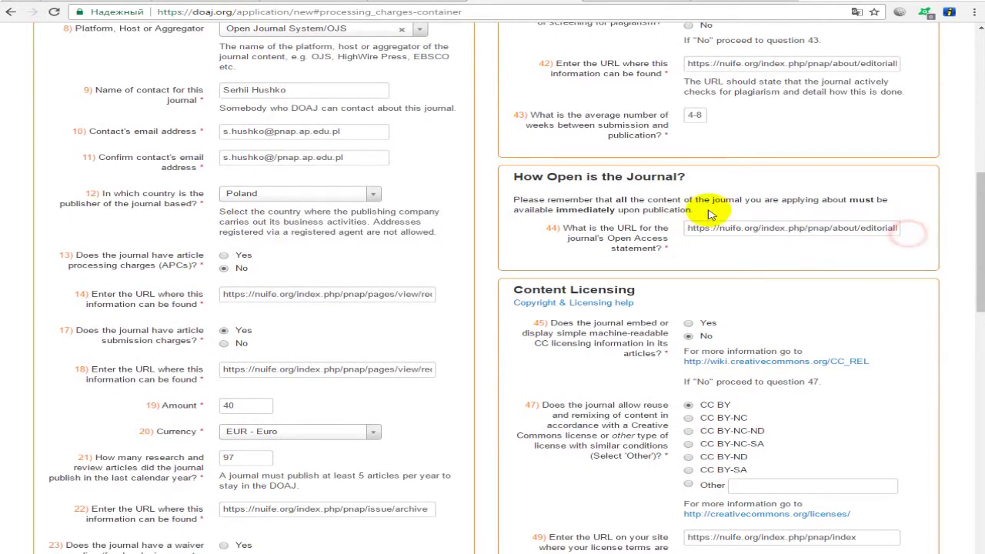
# Step: Switch to the journal website and highlight the manuscript submission fee statement on the Information for Authors page
pyautogui.hotkey('ctrl', 'Tab')
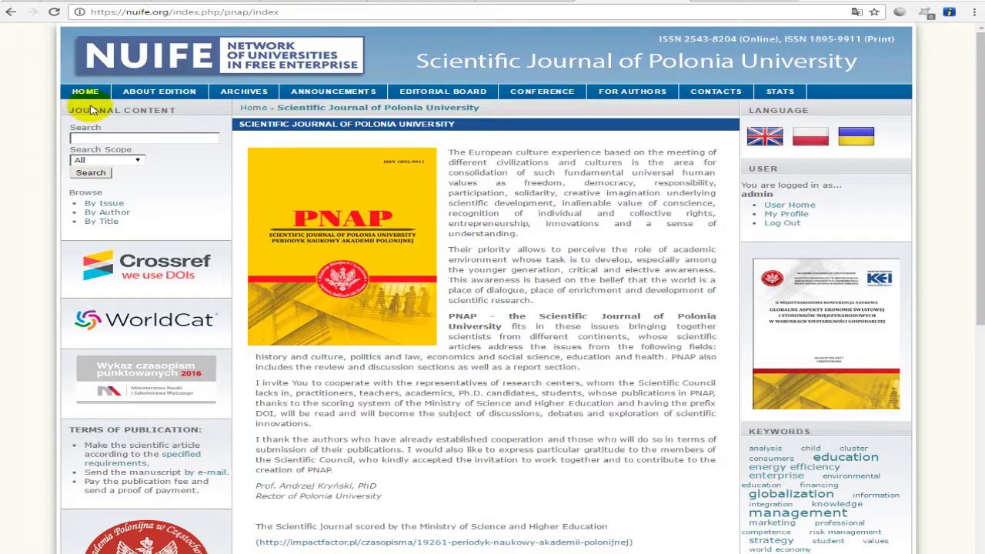
pyautogui.click(161, 97)
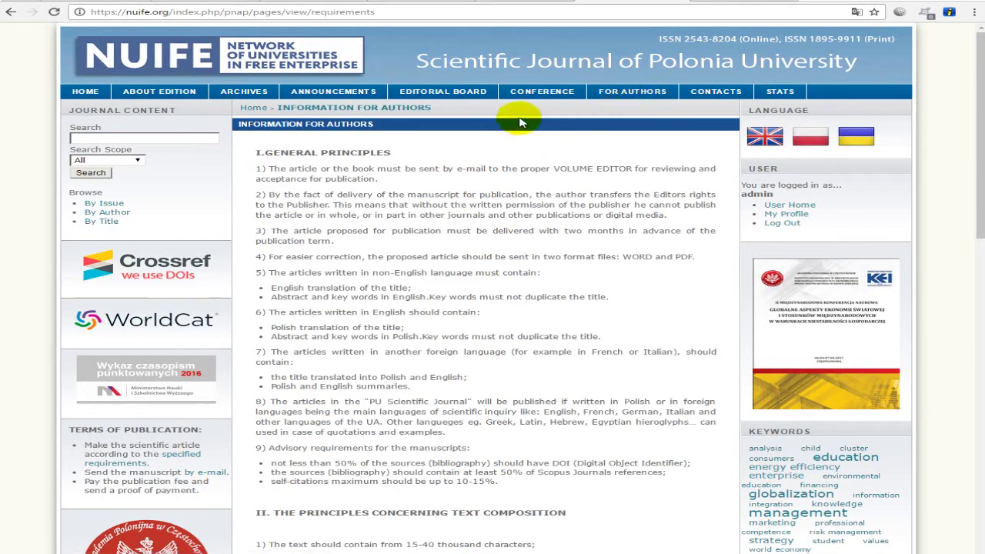
pyautogui.scroll(-5, 519, 122)
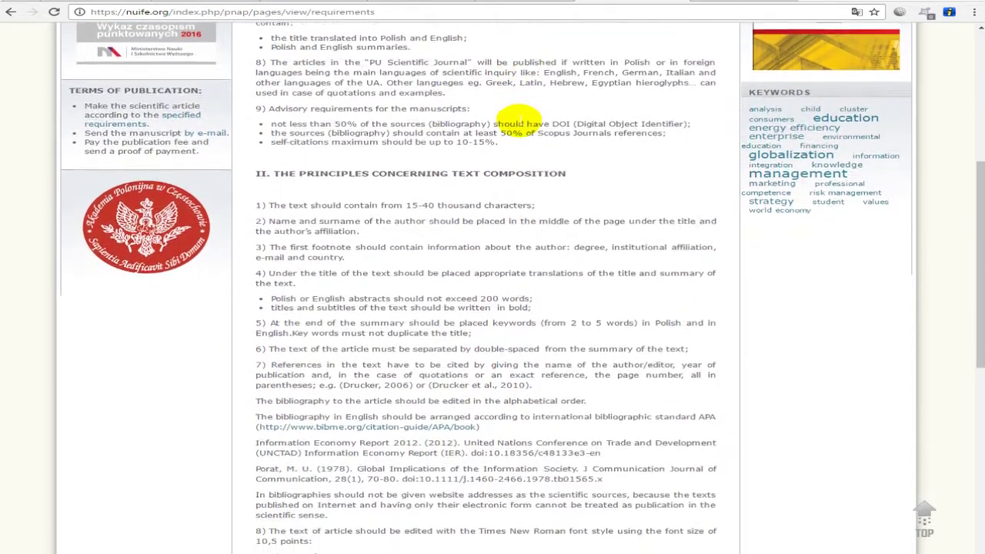
pyautogui.scroll(-6, 519, 121)
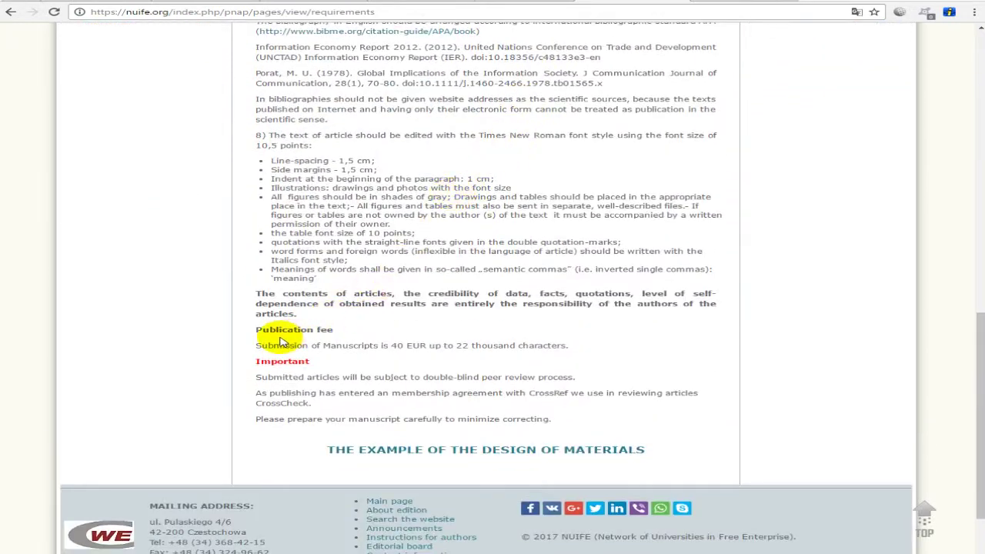
pyautogui.moveTo(261, 346); pyautogui.dragTo(576, 342)
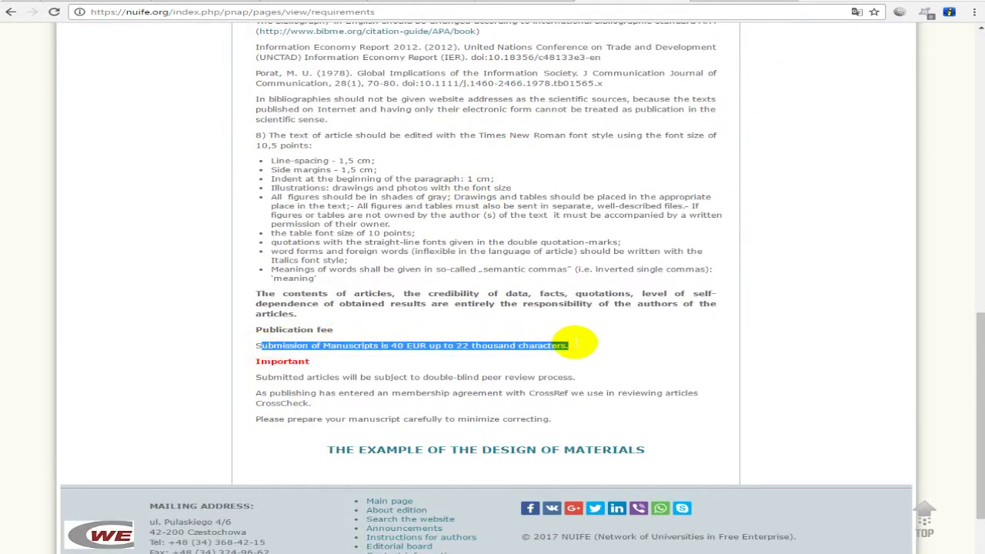
pyautogui.click(576, 346)
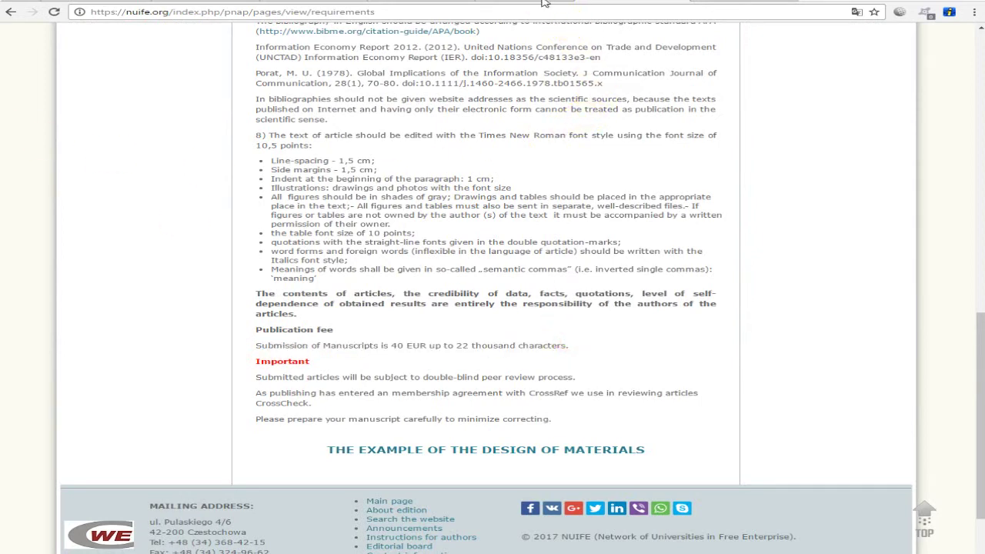
# Step: Glance back at the DOAJ form, and highlight the double-blind peer review sentence on the journal's Information for Authors page
pyautogui.click(545, 3)
pyautogui.scroll(1, 399, 179)
pyautogui.scroll(-3, 387, 180)
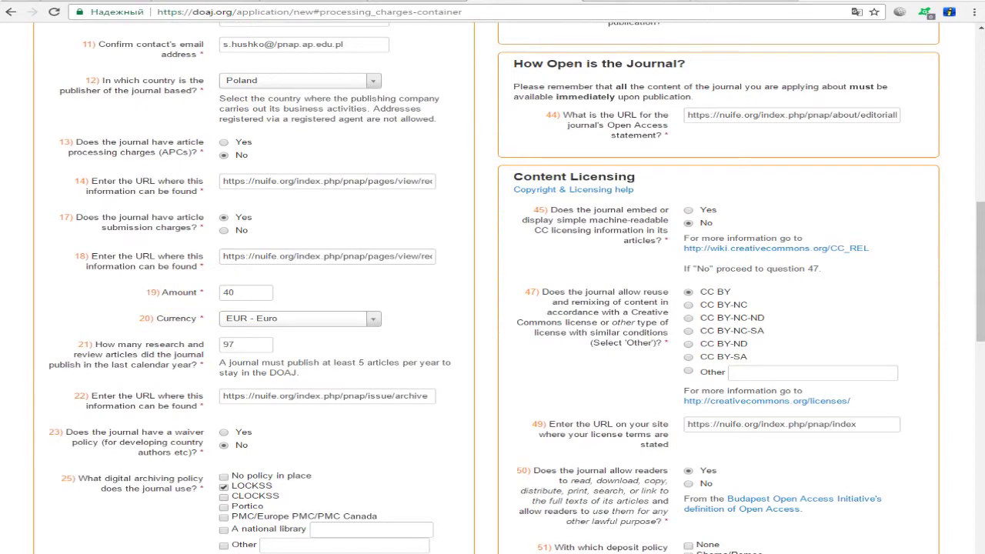
pyautogui.click(600, 2)
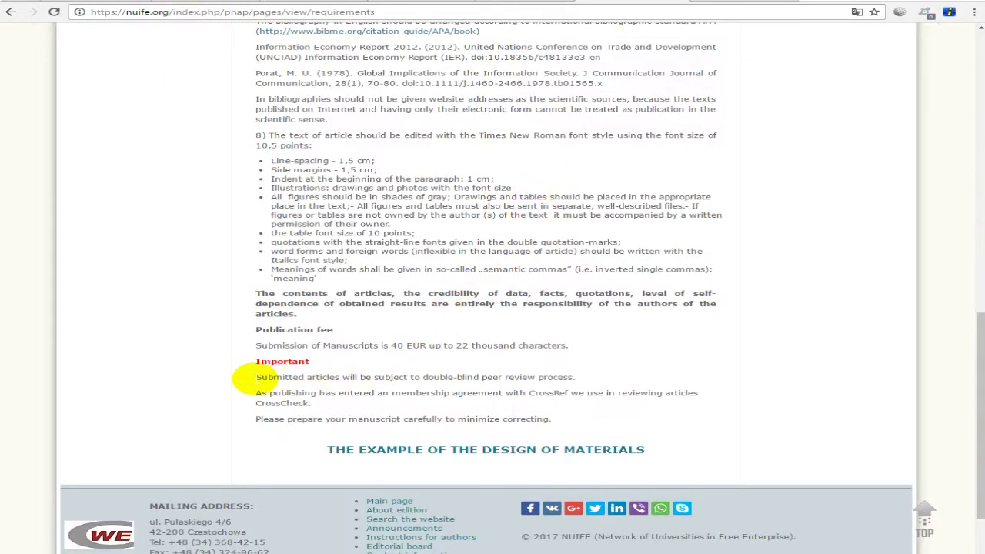
pyautogui.moveTo(255, 377); pyautogui.dragTo(567, 377)
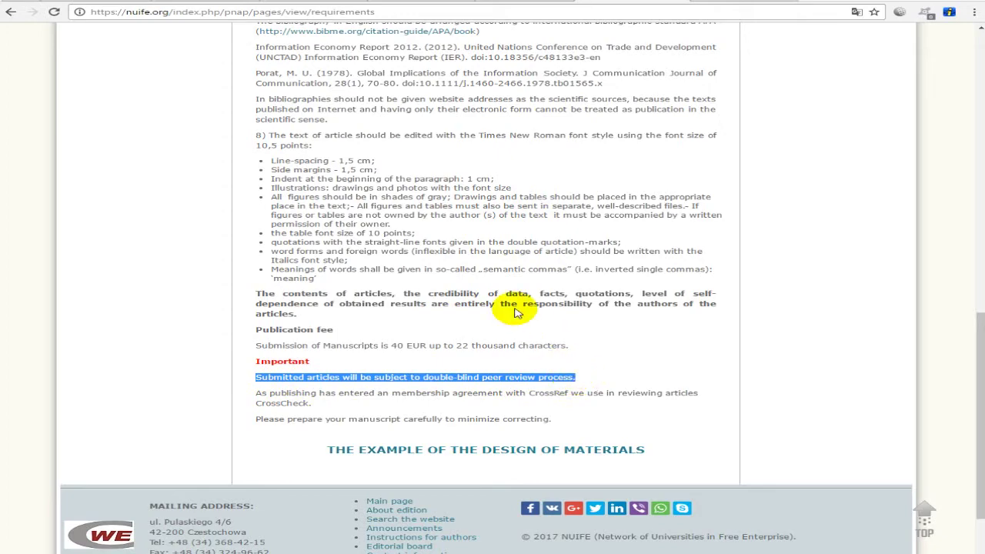
pyautogui.scroll(-3, 465, 293)
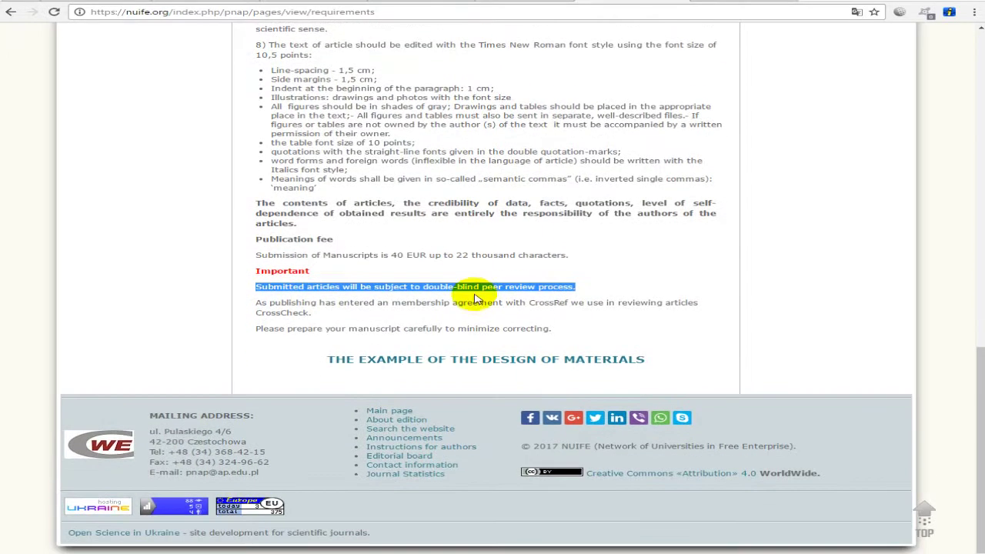
# Step: Open the journal's About the Journal page to view its policies and submissions sections
pyautogui.scroll(5, 590, 237)
pyautogui.scroll(8, 581, 206)
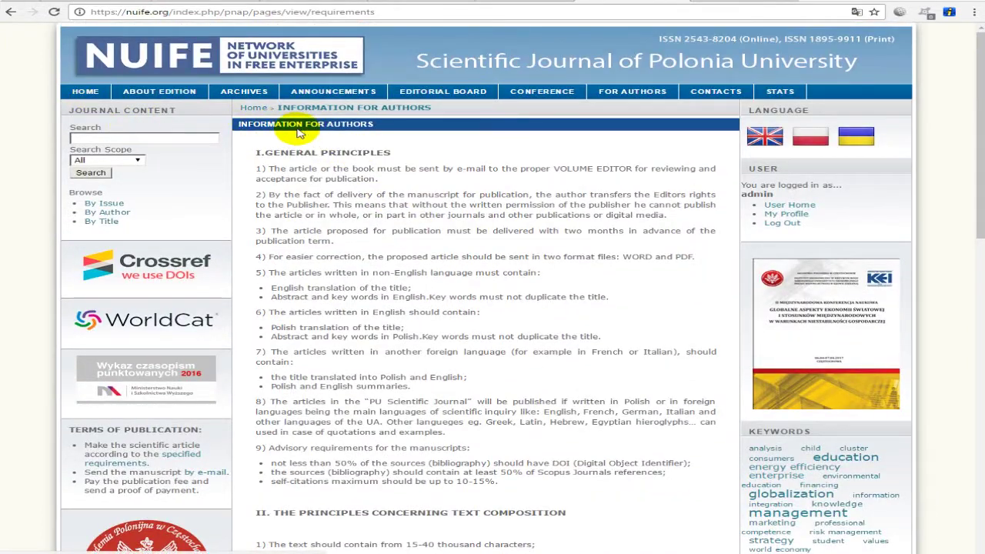
pyautogui.click(182, 95)
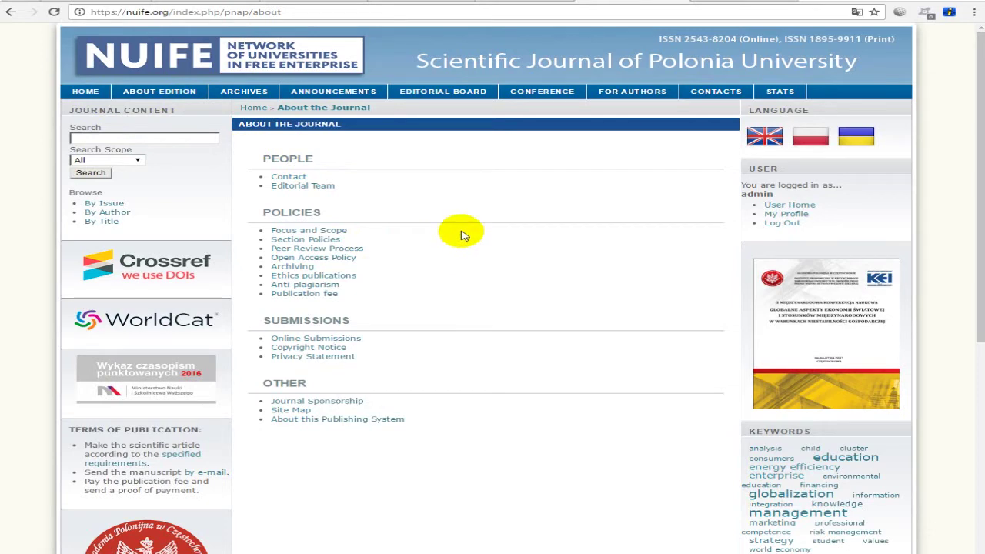
# Step: Return to the DOAJ form and highlight question 45 on machine-readable CC licensing information
pyautogui.click(542, 3)
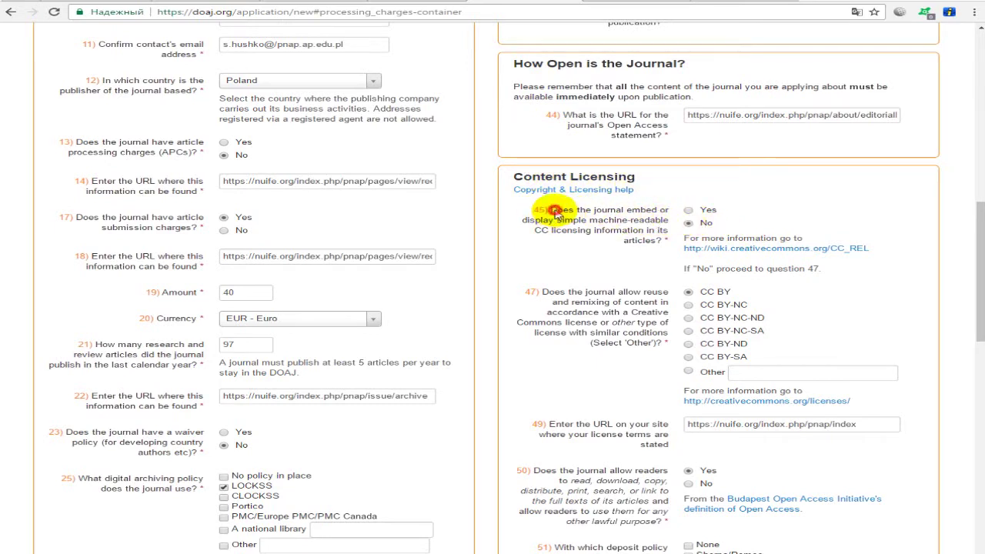
pyautogui.moveTo(554, 212); pyautogui.dragTo(662, 244)
pyautogui.click(604, 212)
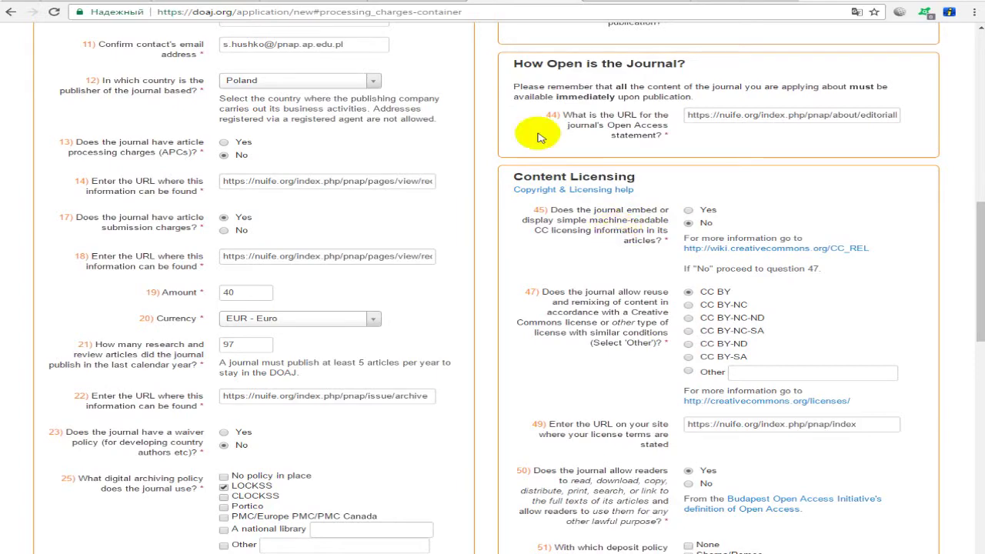
# Step: Find the Russian translation of the machine-readable CC licensing question in the guide spreadsheet and select its cell
pyautogui.hotkey('ctrl', 'Tab')
pyautogui.scroll(-10, 461, 169)
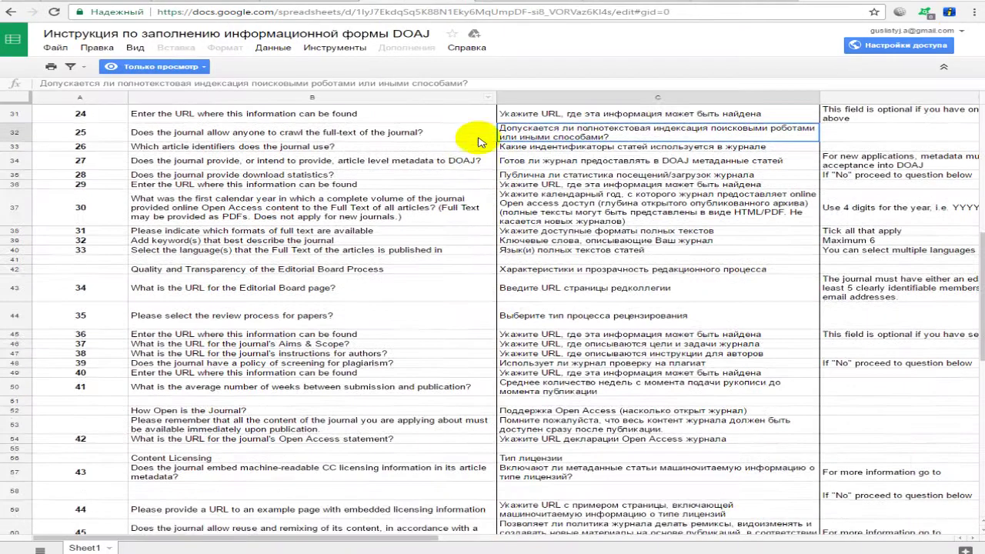
pyautogui.scroll(-3, 432, 225)
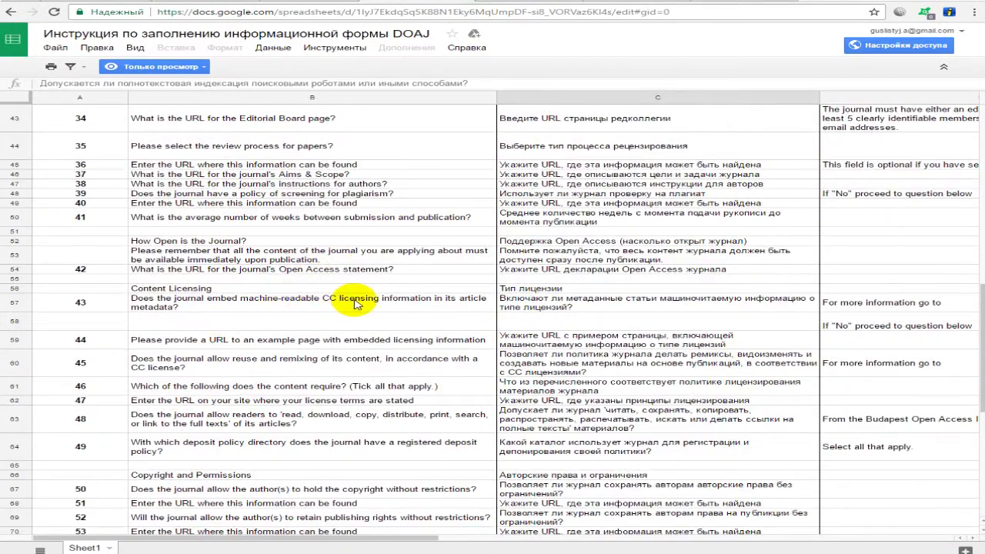
pyautogui.click(538, 306)
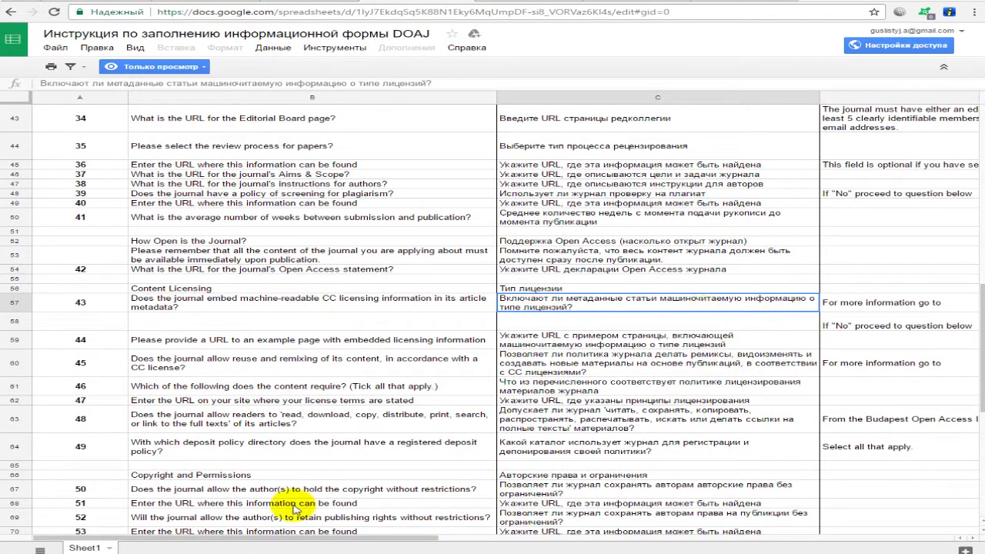
pyautogui.moveTo(296, 538); pyautogui.dragTo(462, 539)
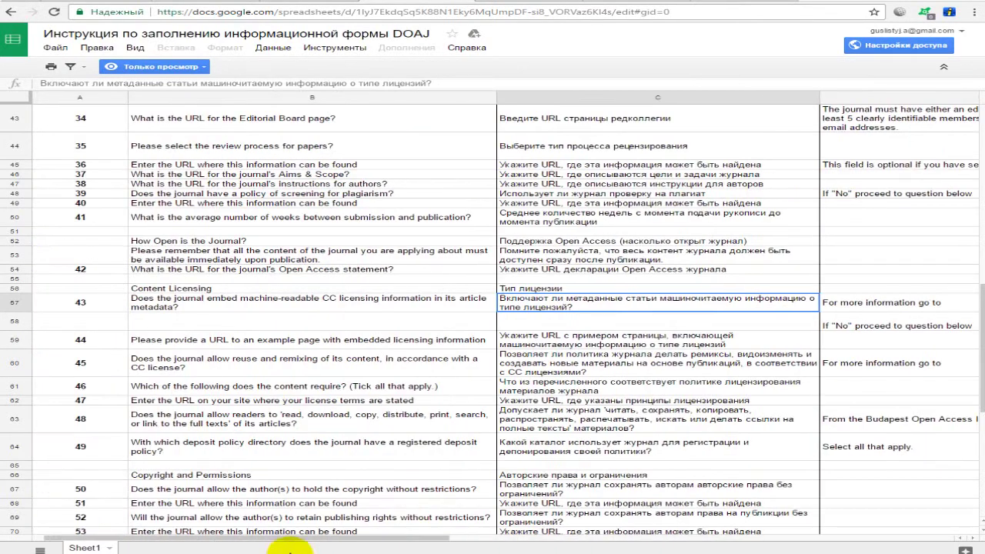
# Step: Back in the DOAJ form, highlight question 47 on reuse and remixing and its CC BY answer
pyautogui.hotkey('ctrl', 'Tab')
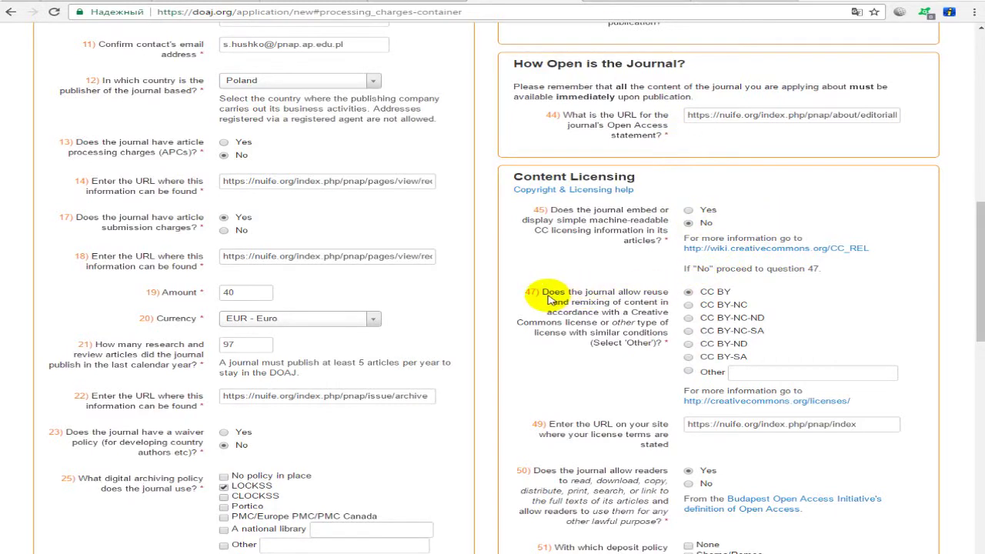
pyautogui.moveTo(545, 291); pyautogui.dragTo(712, 300)
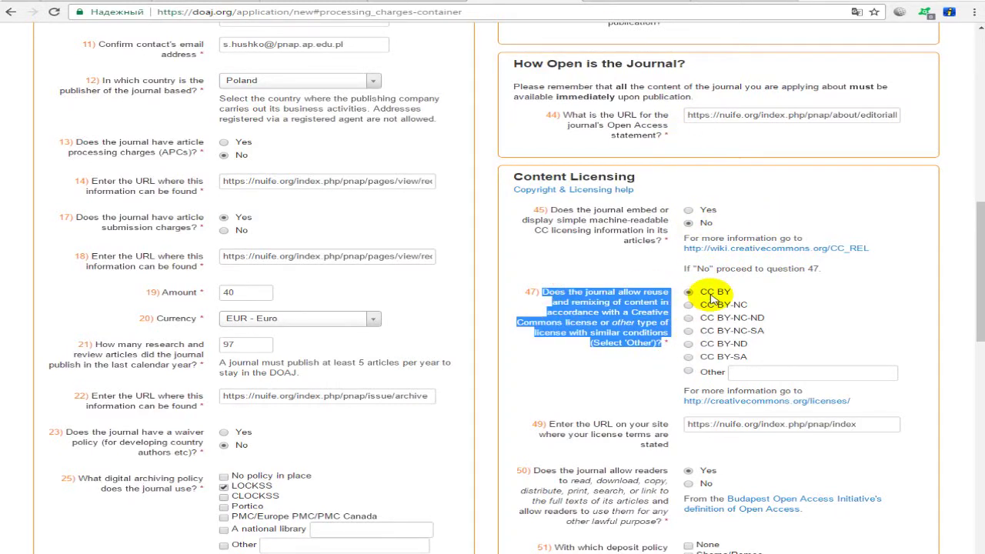
pyautogui.tripleClick(726, 296)
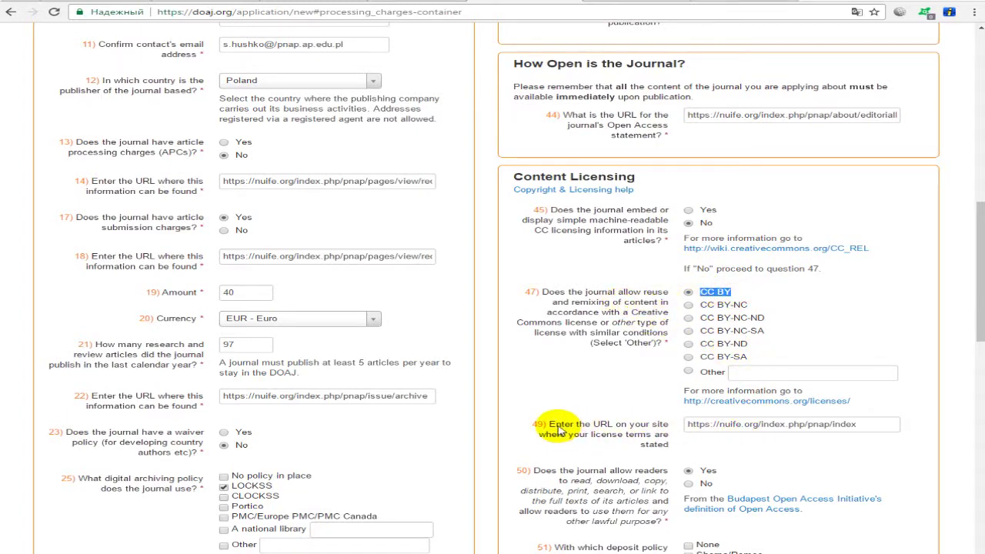
# Step: Highlight question 49 on where the license terms are stated and inspect the URL entered for it
pyautogui.moveTo(554, 427); pyautogui.dragTo(750, 438)
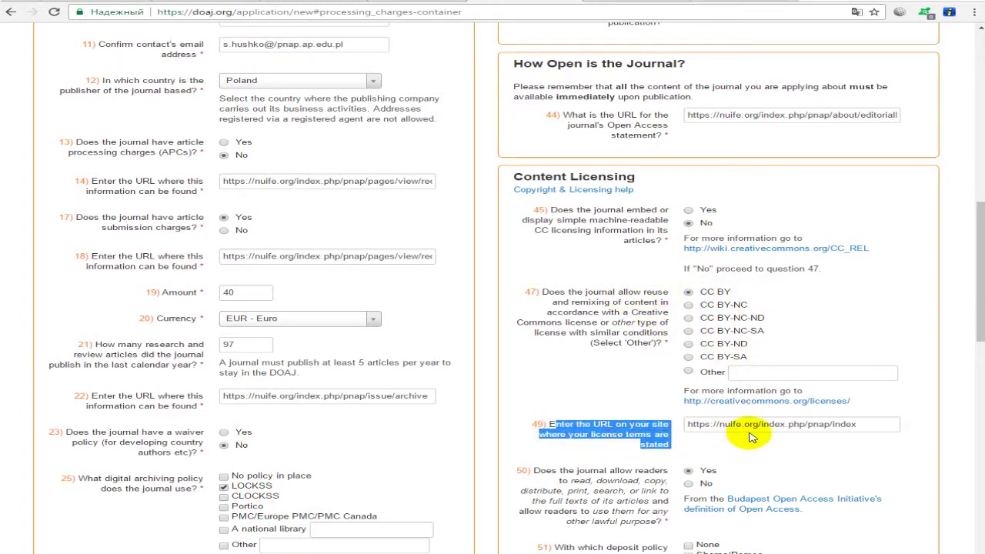
pyautogui.click(748, 426)
pyautogui.hotkey('ctrl', 'a')
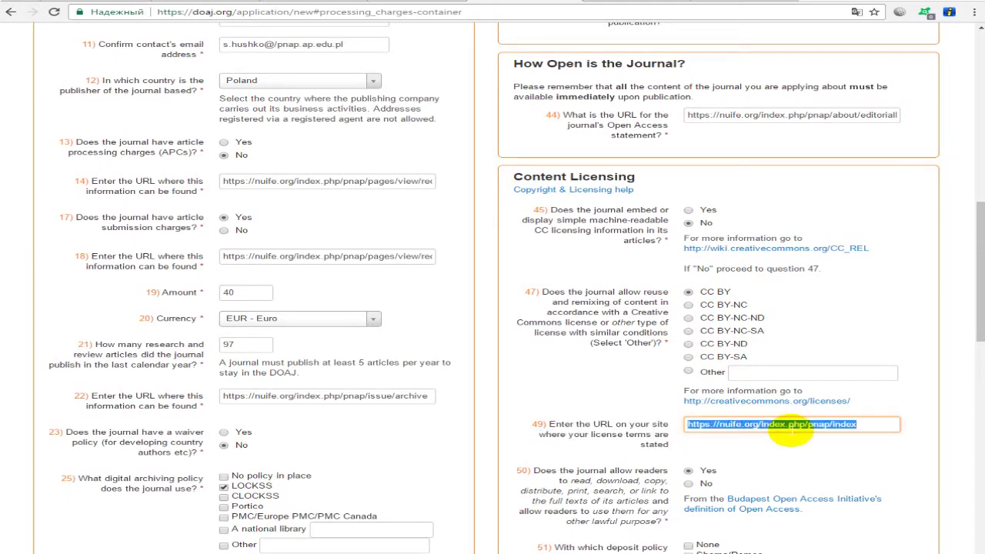
pyautogui.click(793, 427)
# Step: Open the journal website's home page and check the Creative Commons license statement in its footer
pyautogui.hotkey('ctrl', 'Tab')
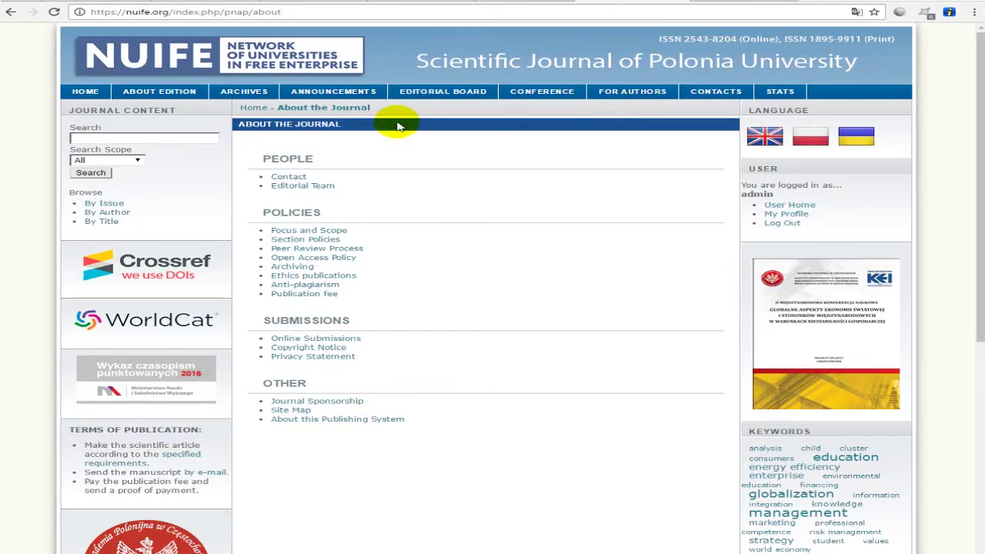
pyautogui.click(87, 89)
pyautogui.scroll(-5, 584, 206)
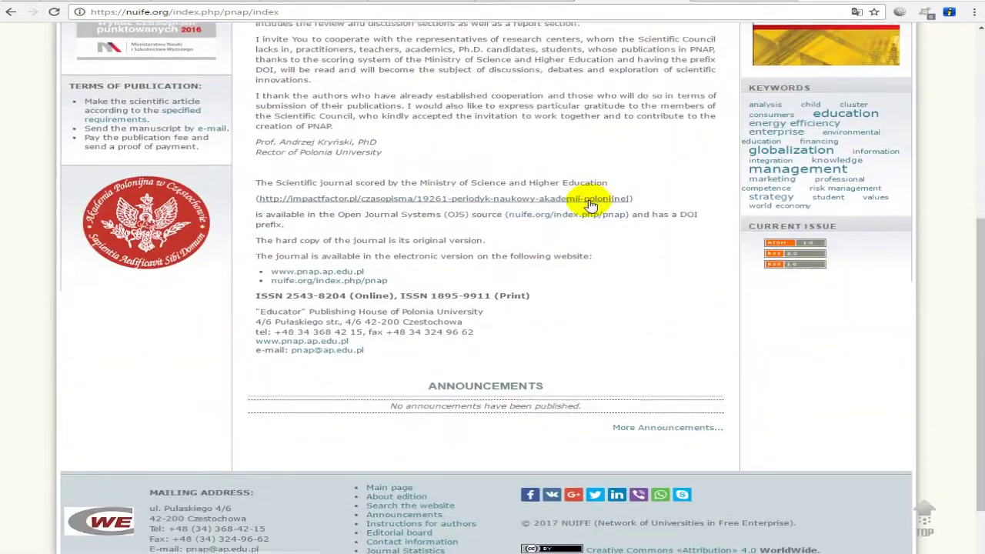
pyautogui.moveTo(506, 476); pyautogui.dragTo(832, 474)
# Step: Open the journal's Announcements page and check its footer for the Creative Commons license statement
pyautogui.scroll(5, 831, 475)
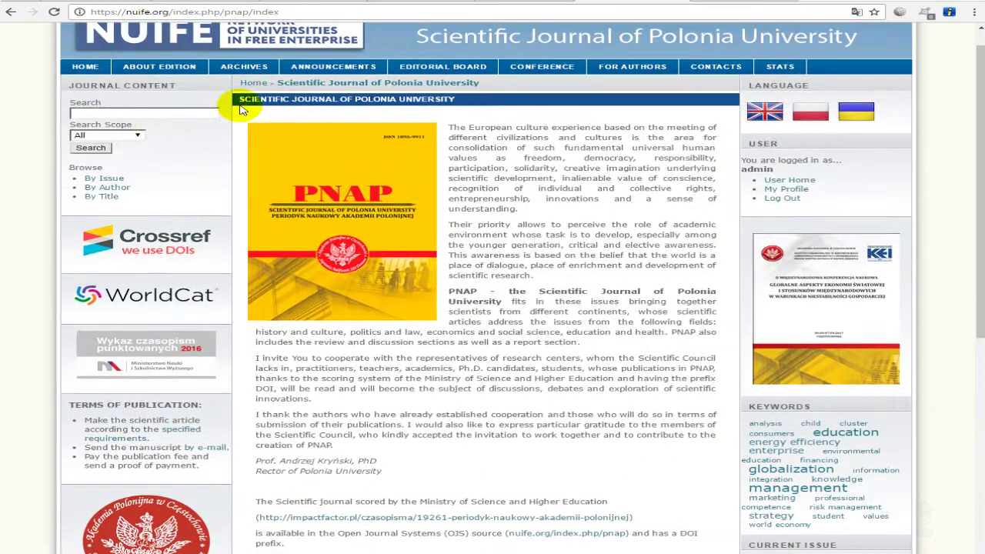
pyautogui.click(331, 67)
pyautogui.scroll(-5, 720, 298)
pyautogui.scroll(-1, 719, 299)
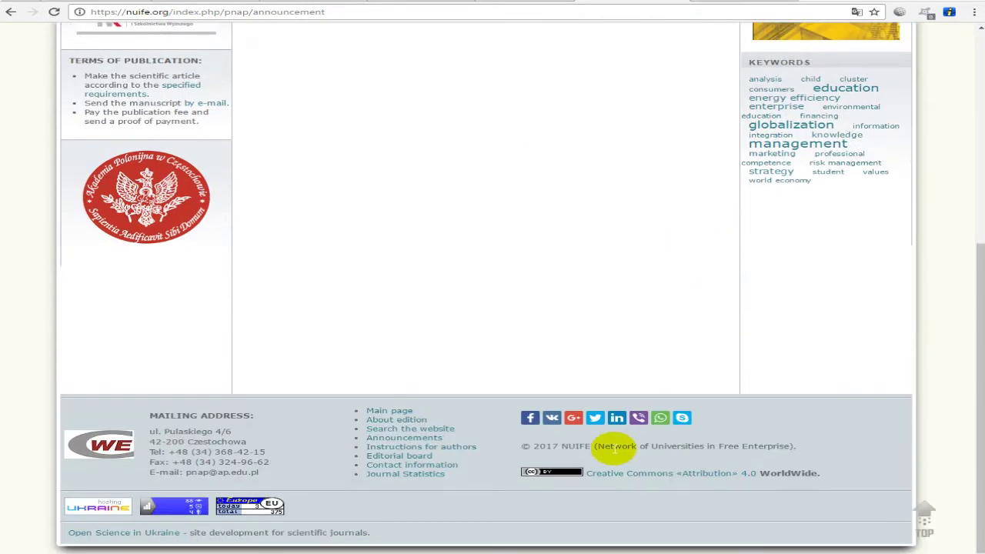
# Step: Return to the DOAJ form and highlight question 50 on readers' rights to use the full texts
pyautogui.hotkey('ctrl', 'Tab')
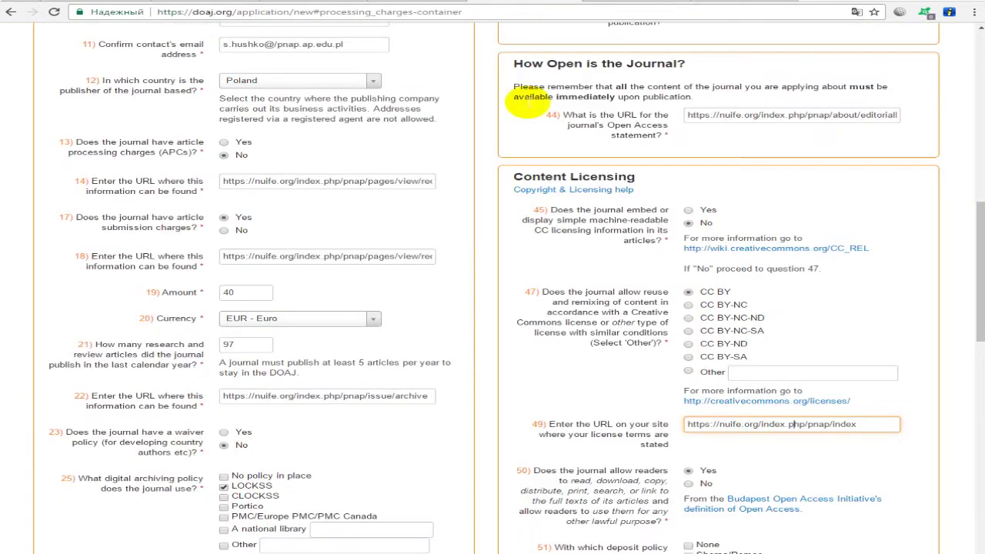
pyautogui.scroll(-3, 608, 250)
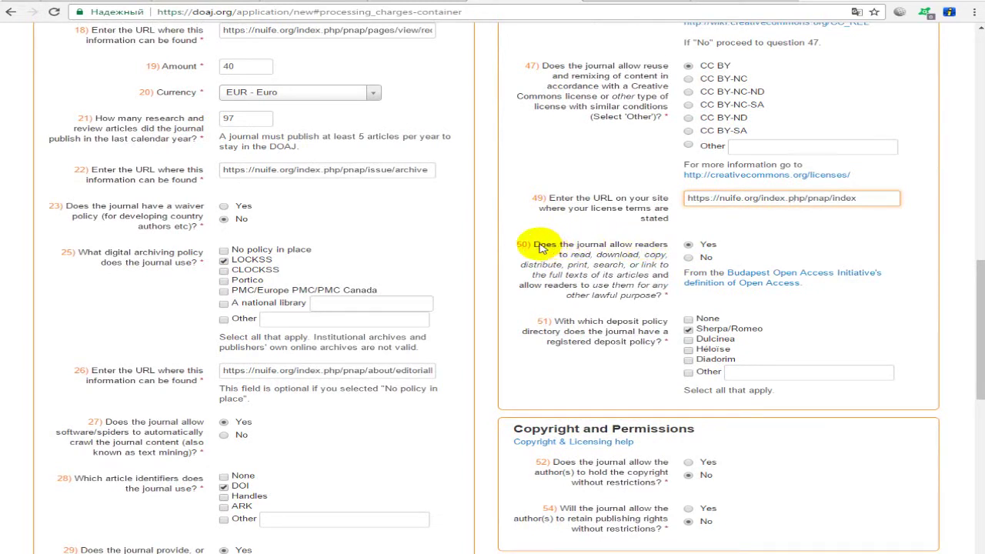
pyautogui.moveTo(539, 246); pyautogui.dragTo(660, 285)
pyautogui.click(637, 264)
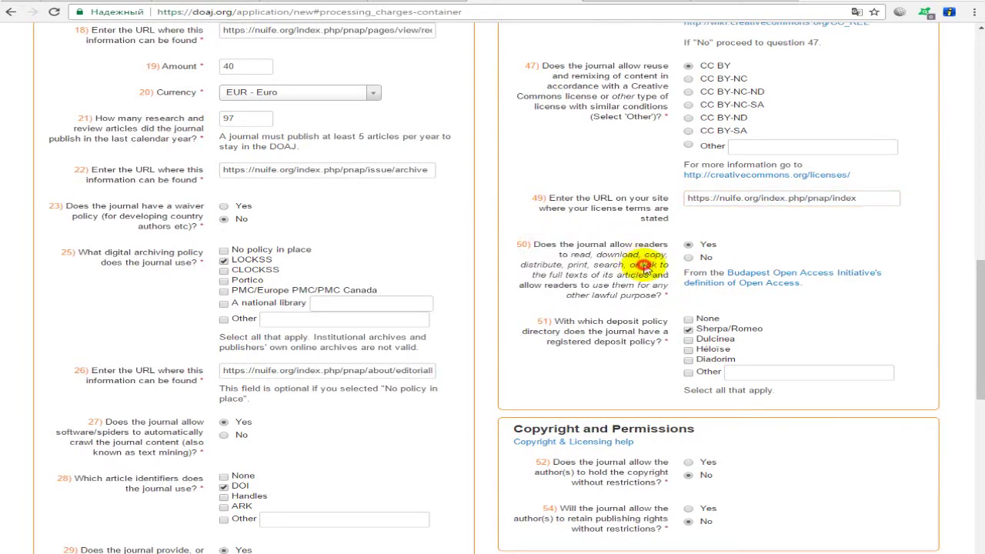
pyautogui.moveTo(545, 246); pyautogui.dragTo(656, 261)
pyautogui.click(657, 258)
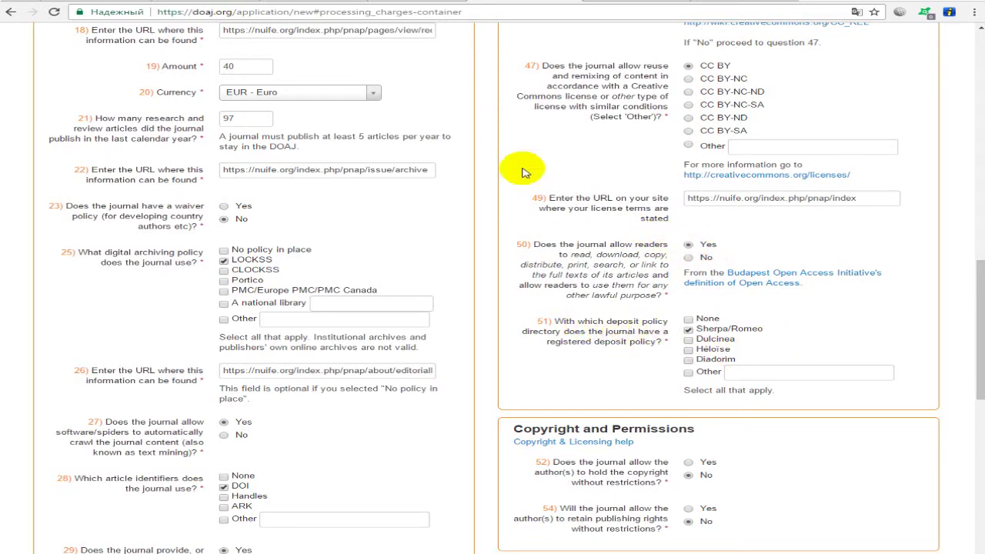
# Step: Check the Russian guide's wording for the full-text rights and deposit policy questions, and return to the DOAJ form at question 51
pyautogui.hotkey('ctrl', 'Tab')
pyautogui.scroll(-5, 461, 312)
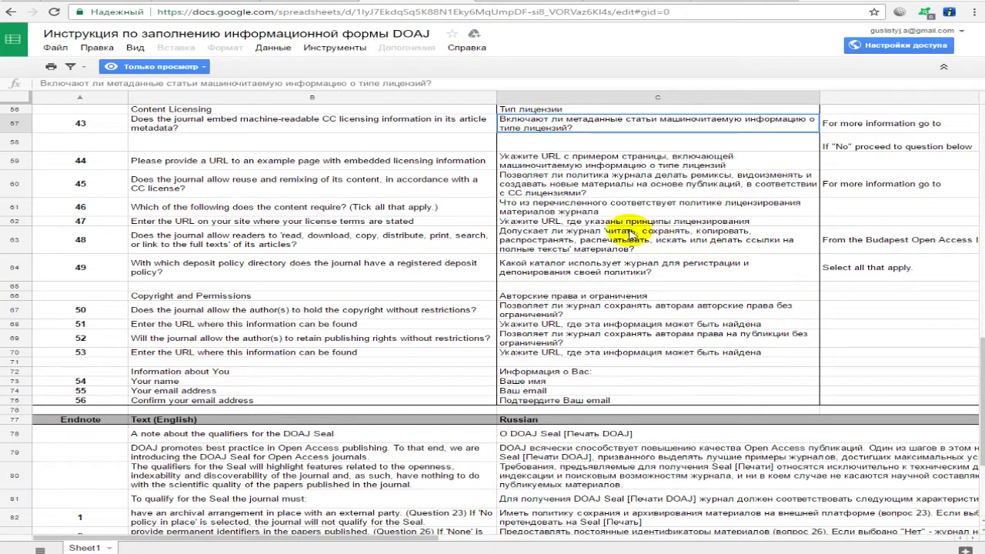
pyautogui.hotkey('ctrl', 'shift', 'Tab')
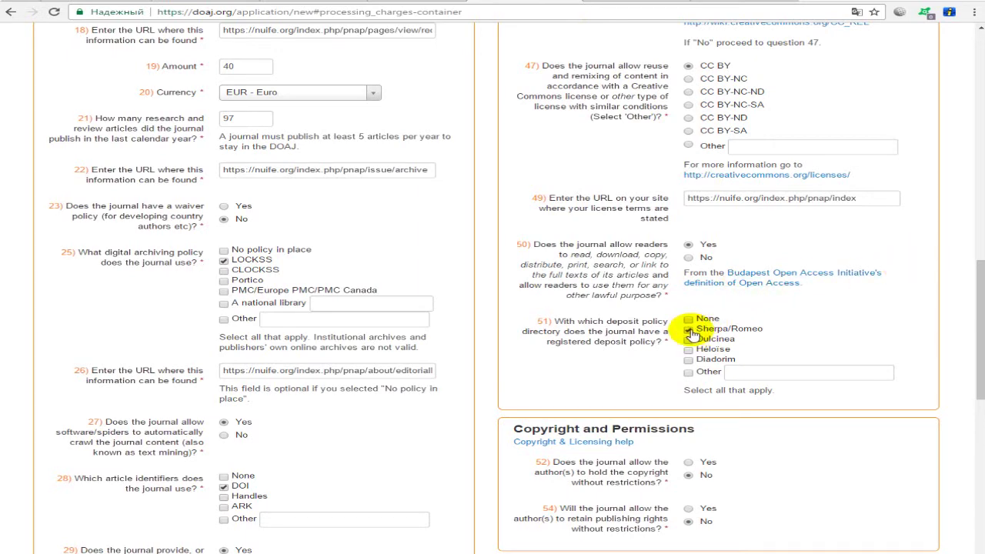
# Step: In Copyright and Permissions, switch question 52 on authors holding copyright to Yes and back to No
pyautogui.scroll(-2, 695, 233)
pyautogui.scroll(-1, 695, 234)
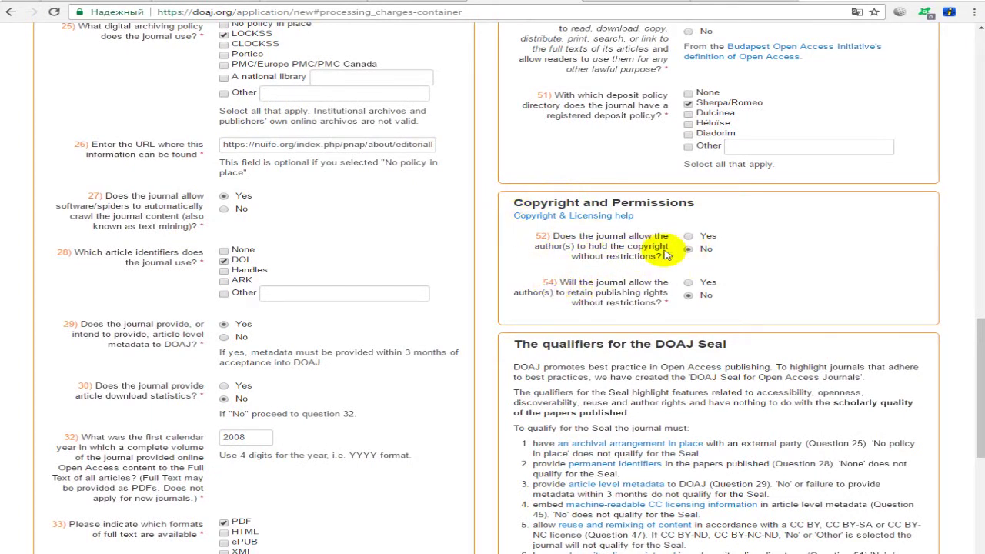
pyautogui.click(690, 237)
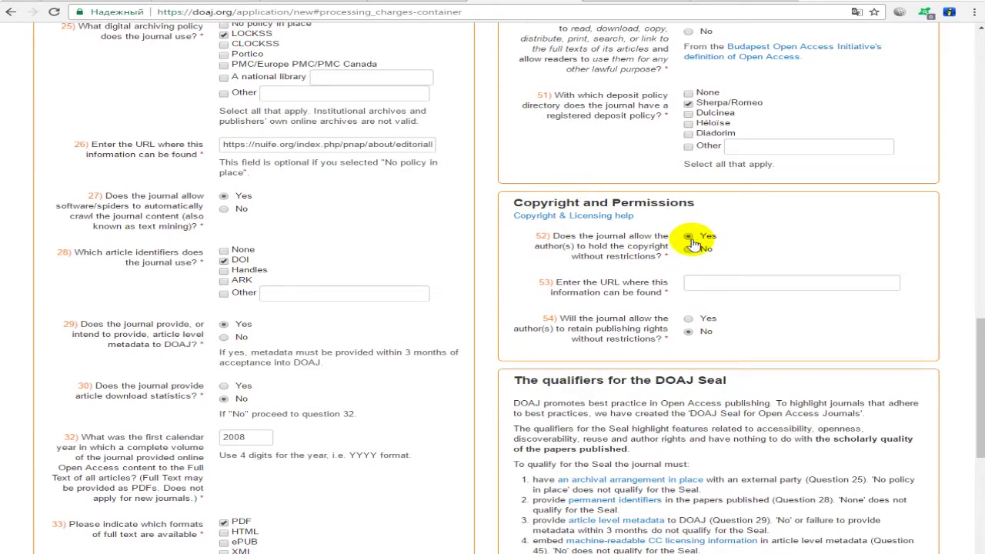
pyautogui.click(689, 249)
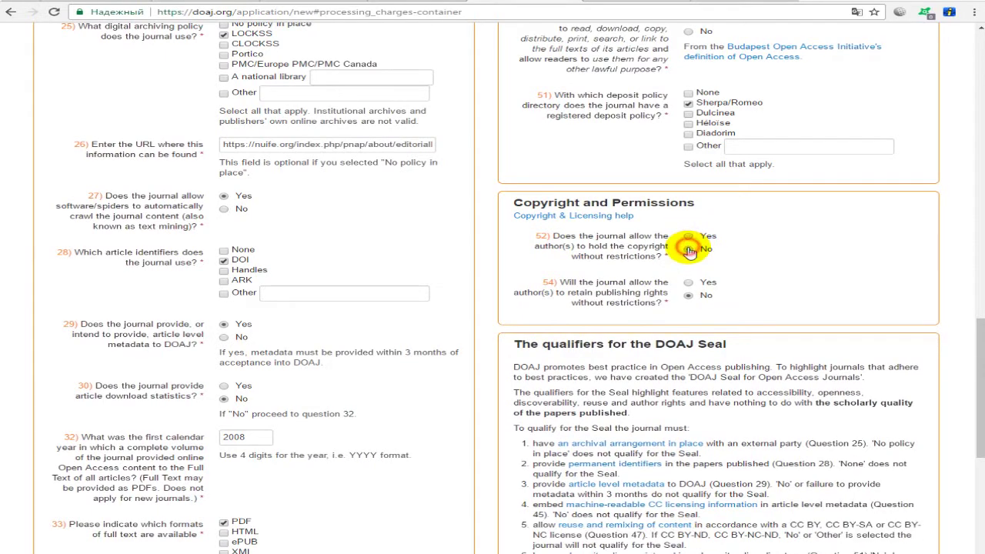
# Step: Examine the guide spreadsheet's Russian translations of the questions on publishing rights and author copyright, and return to the form
pyautogui.scroll(-2, 398, 286)
pyautogui.hotkey('alt', 'Tab')
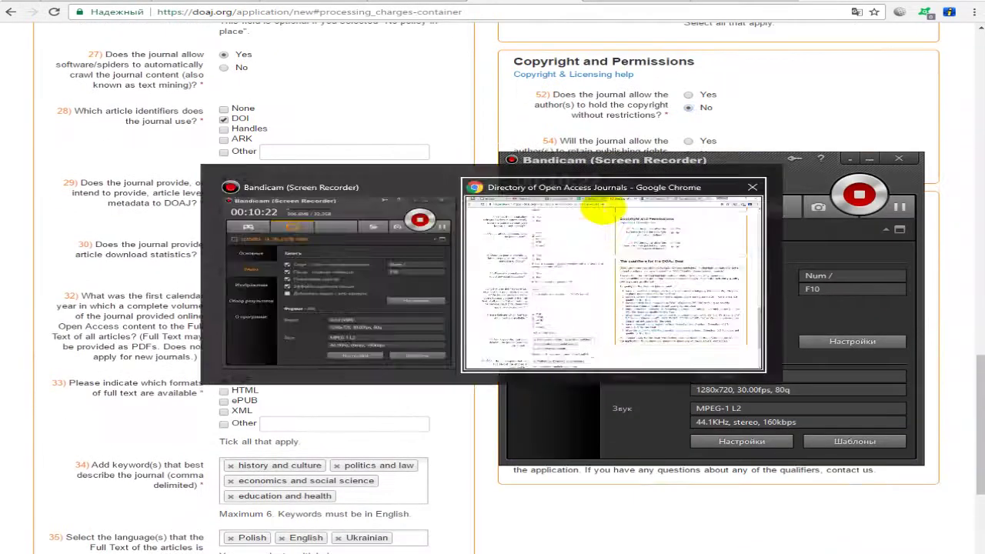
pyautogui.click(497, 2)
pyautogui.scroll(1, 287, 278)
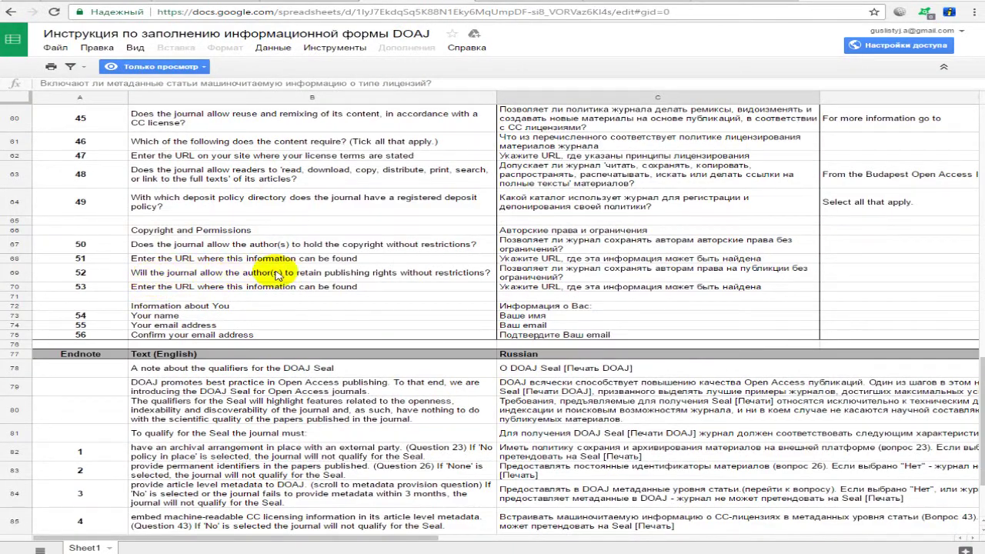
pyautogui.click(581, 277)
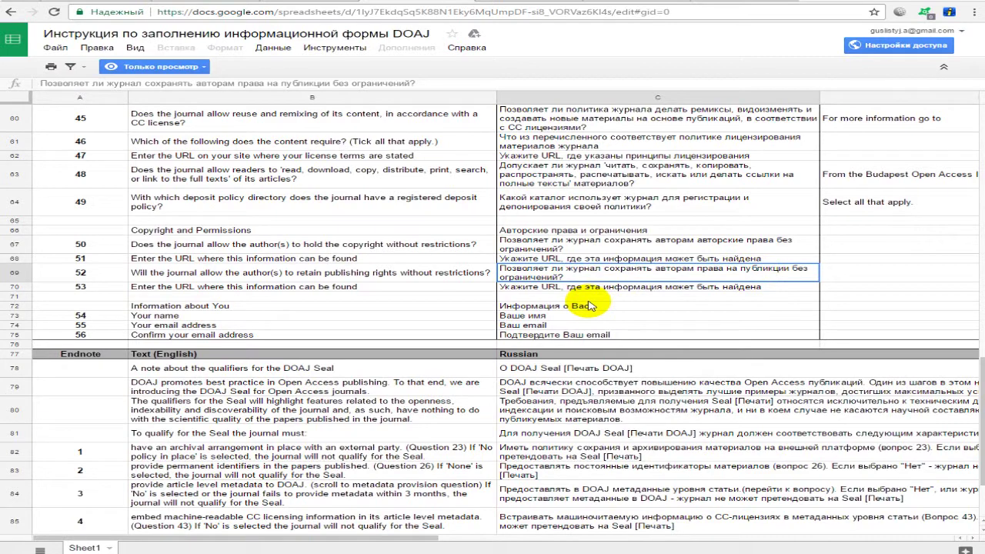
pyautogui.click(579, 245)
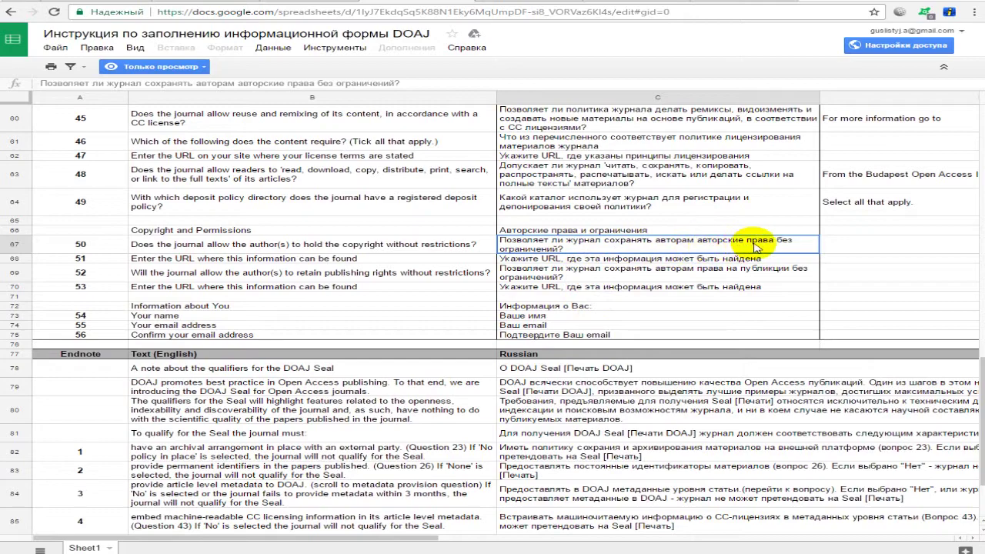
pyautogui.hotkey('ctrl', 'Tab')
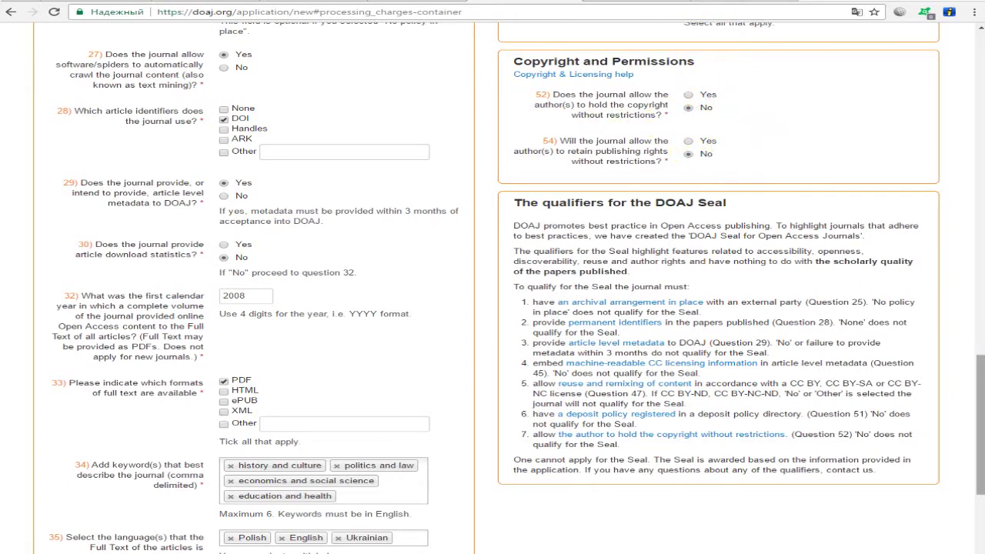
# Step: Review the name, e-mail address and confirmation e-mail fields in the Your details section, questions 56 to 58
pyautogui.scroll(-3, 980, 424)
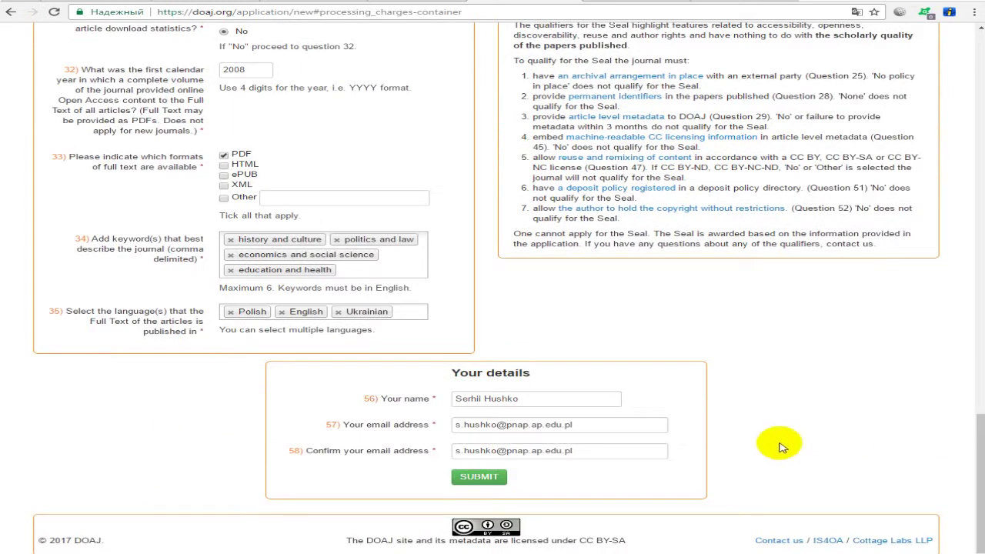
pyautogui.click(508, 395)
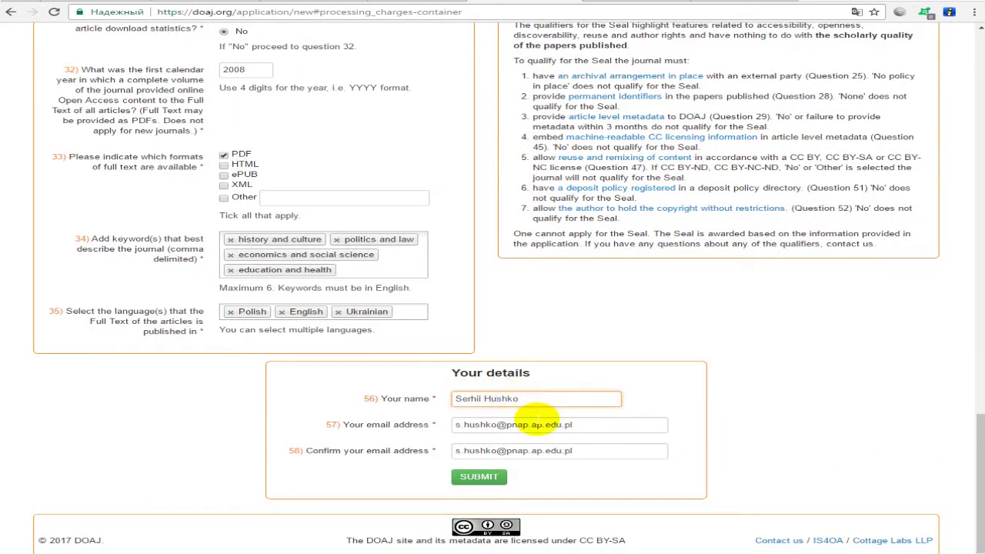
pyautogui.click(543, 451)
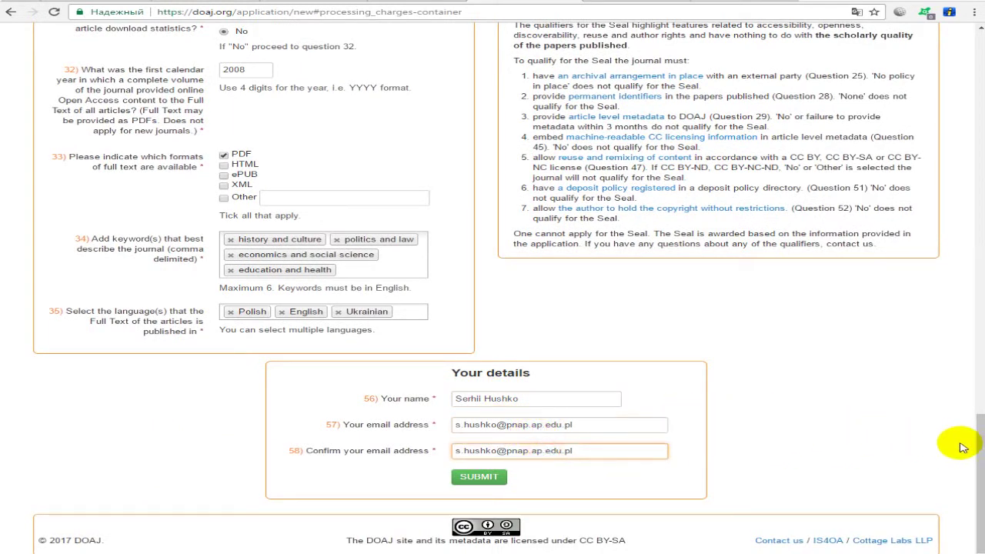
pyautogui.tripleClick(488, 400)
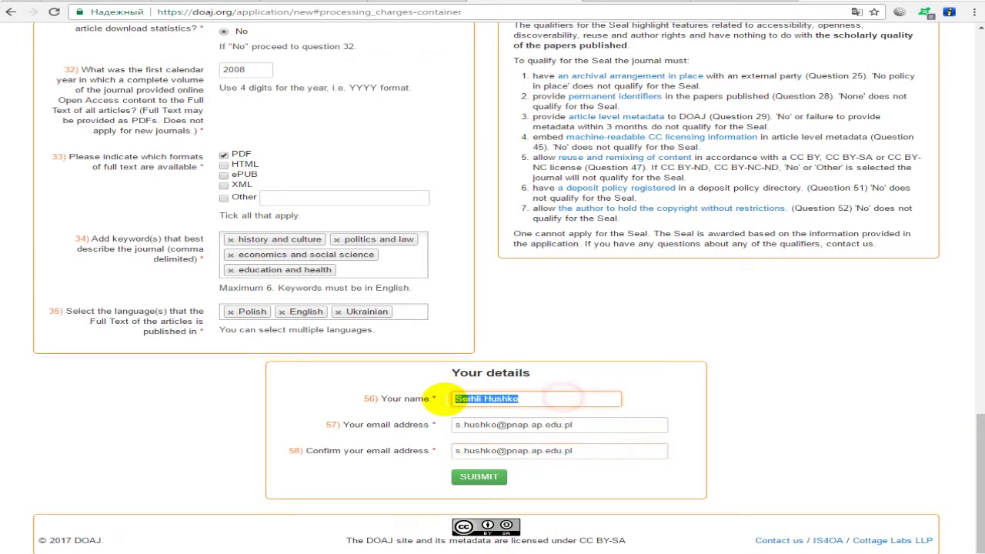
pyautogui.tripleClick(504, 427)
pyautogui.click(512, 451)
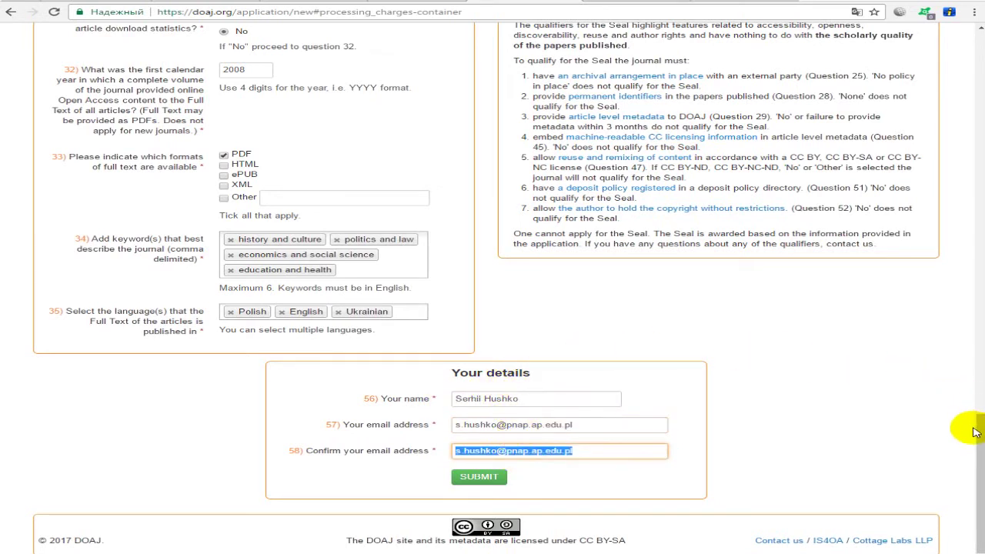
# Step: Go back to question 9 and highlight its label and the journal contact's name for comparison with the applicant's details
pyautogui.moveTo(976, 428); pyautogui.dragTo(955, 125)
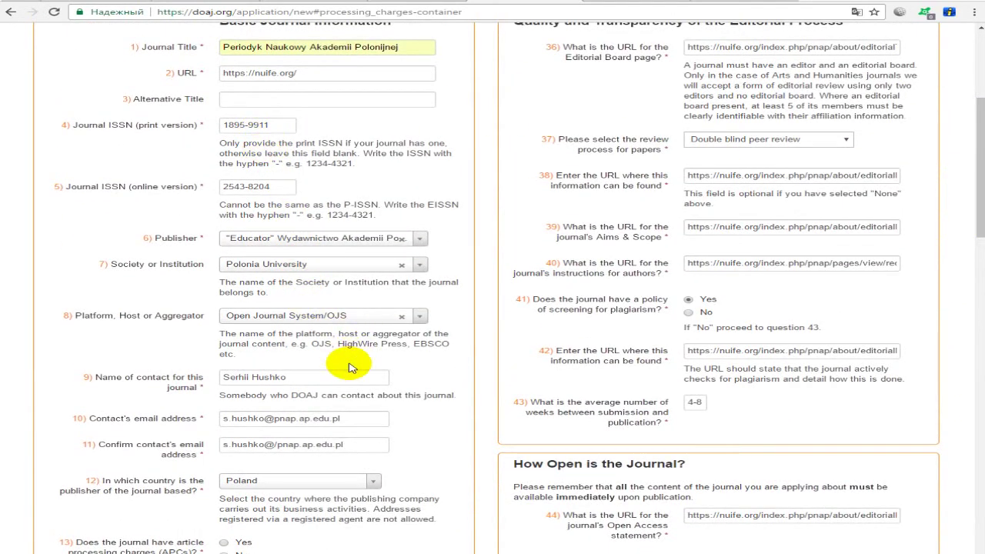
pyautogui.moveTo(121, 378); pyautogui.dragTo(186, 395)
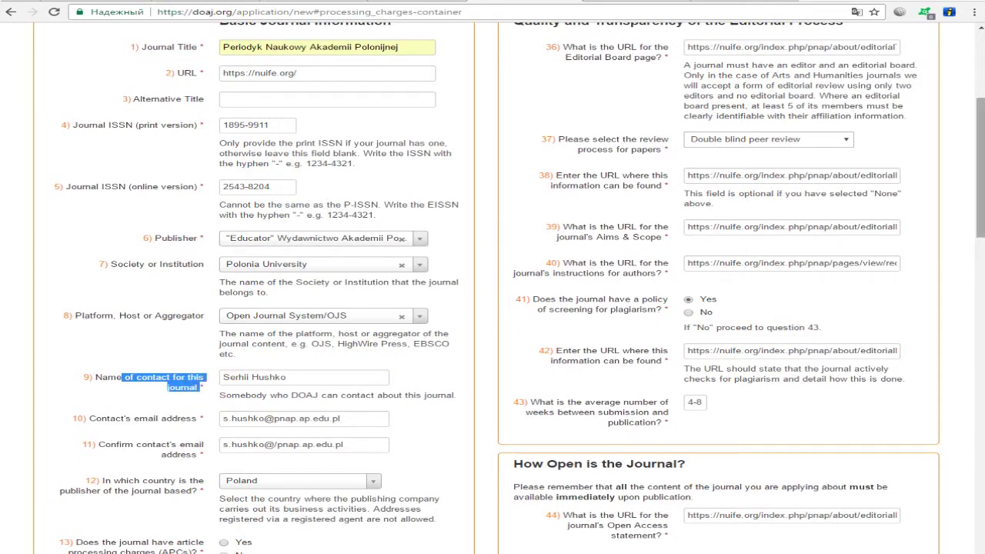
pyautogui.scroll(-4, 969, 236)
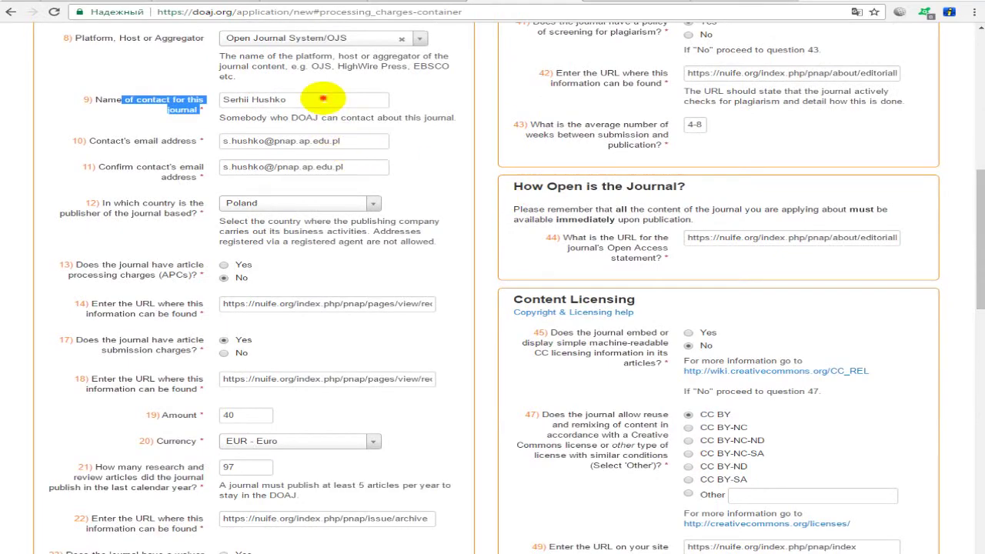
pyautogui.moveTo(326, 97); pyautogui.dragTo(197, 105)
# Step: Highlight the section on the qualifiers for the DOAJ Seal, including its introductory line and the seven requirements
pyautogui.moveTo(980, 239); pyautogui.dragTo(962, 415)
pyautogui.scroll(1, 492, 288)
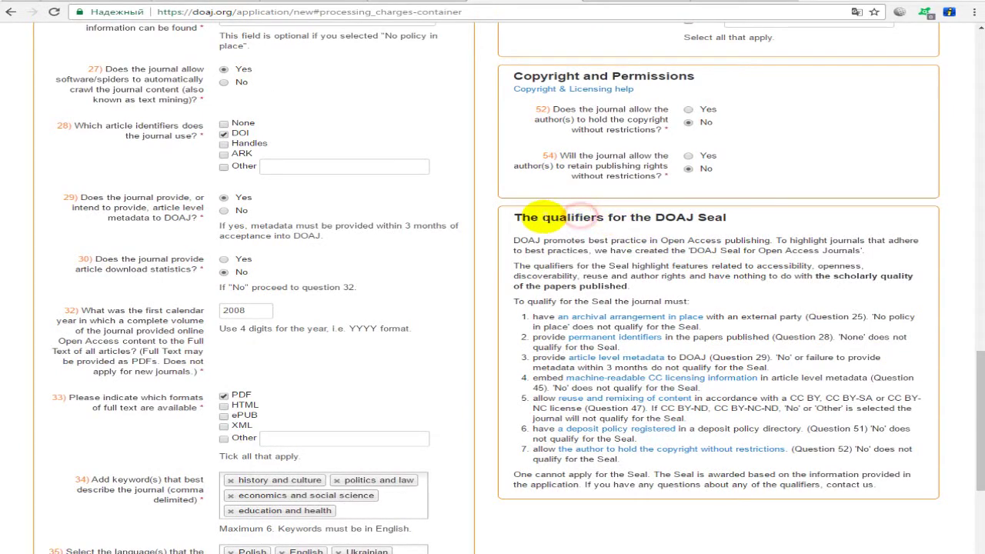
pyautogui.moveTo(515, 218); pyautogui.dragTo(893, 489)
pyautogui.click(650, 252)
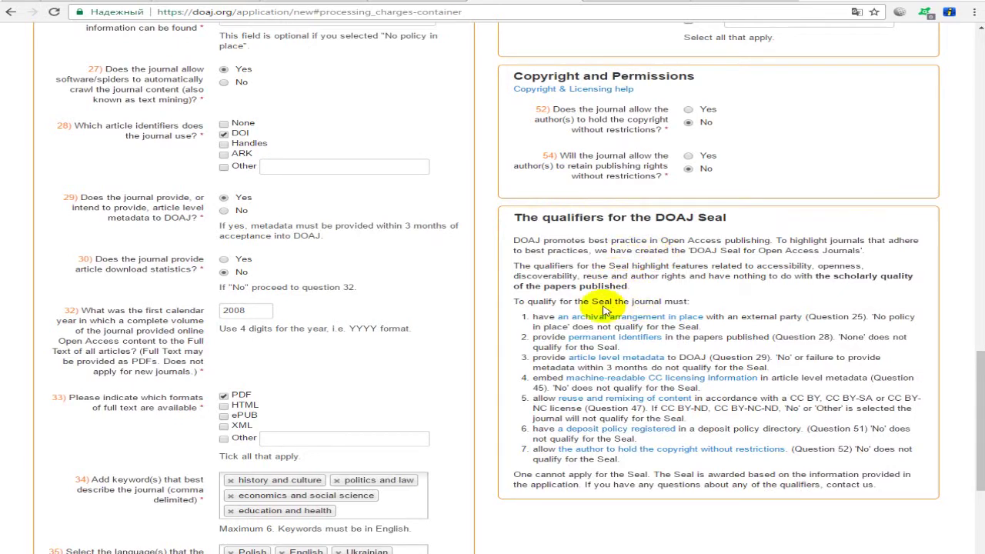
pyautogui.moveTo(562, 302); pyautogui.dragTo(690, 302)
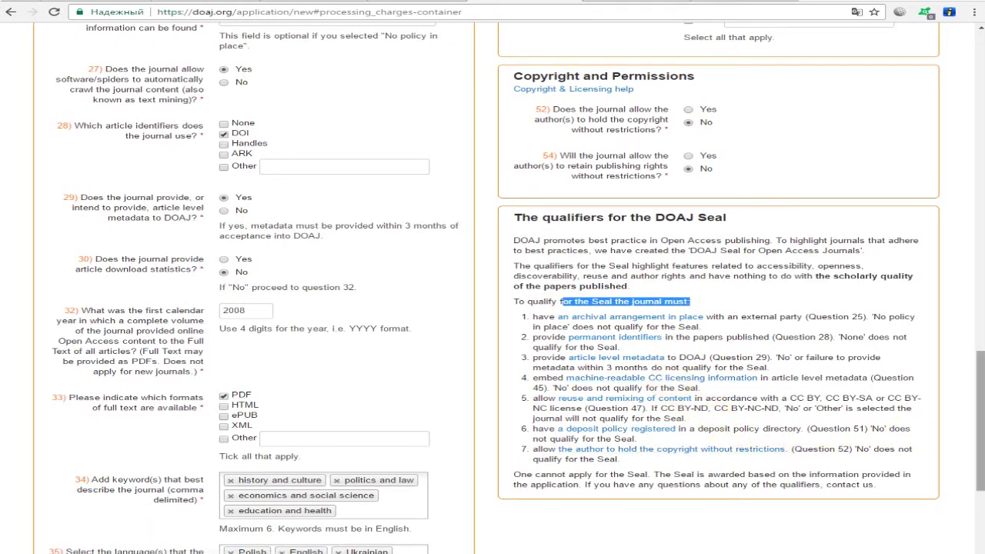
pyautogui.moveTo(646, 460); pyautogui.dragTo(514, 314)
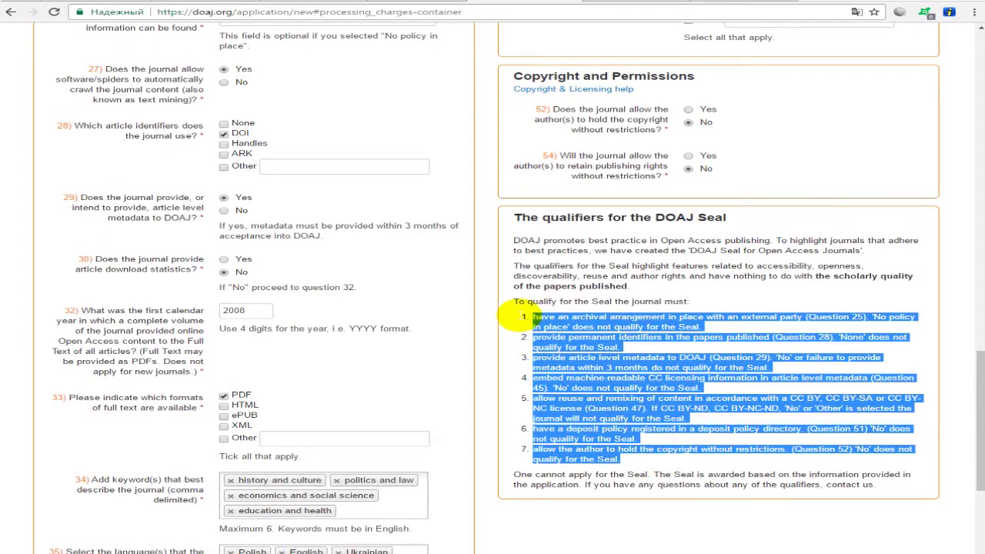
pyautogui.click(739, 278)
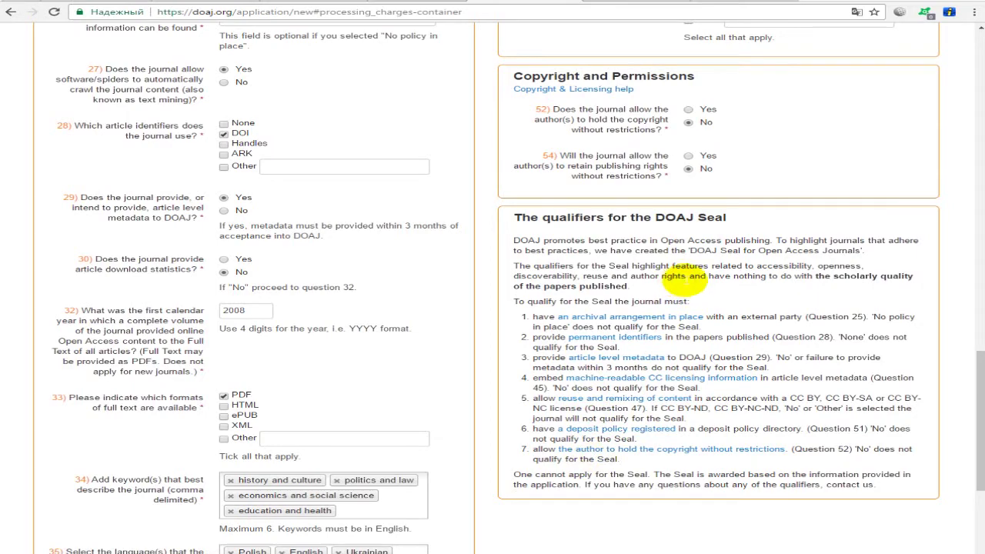
# Step: Open the guide spreadsheet and examine its Russian translation of the DOAJ Seal requirements in the endnotes
pyautogui.hotkey('alt', 'Tab')
pyautogui.hotkey('alt', 'Tab')
pyautogui.click(427, 2)
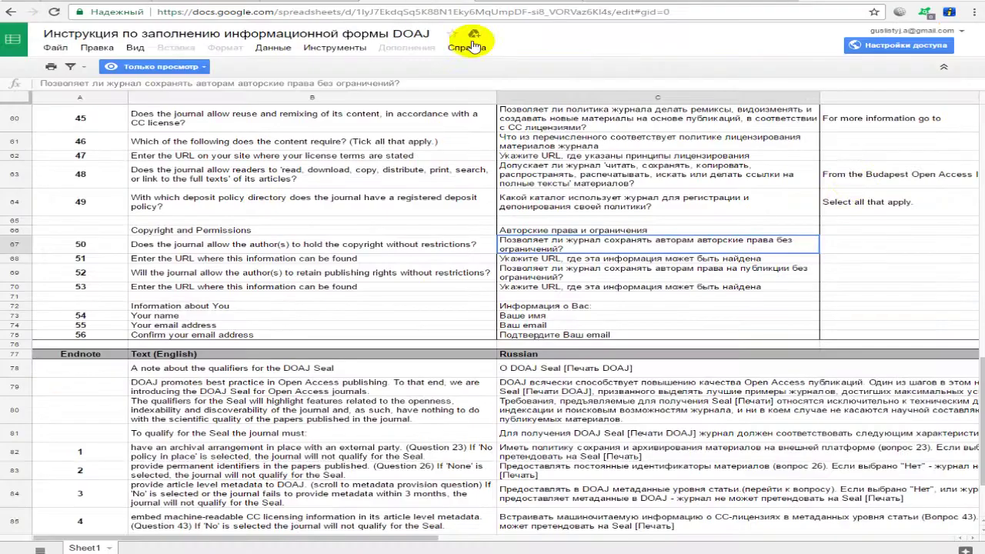
pyautogui.scroll(-3, 974, 415)
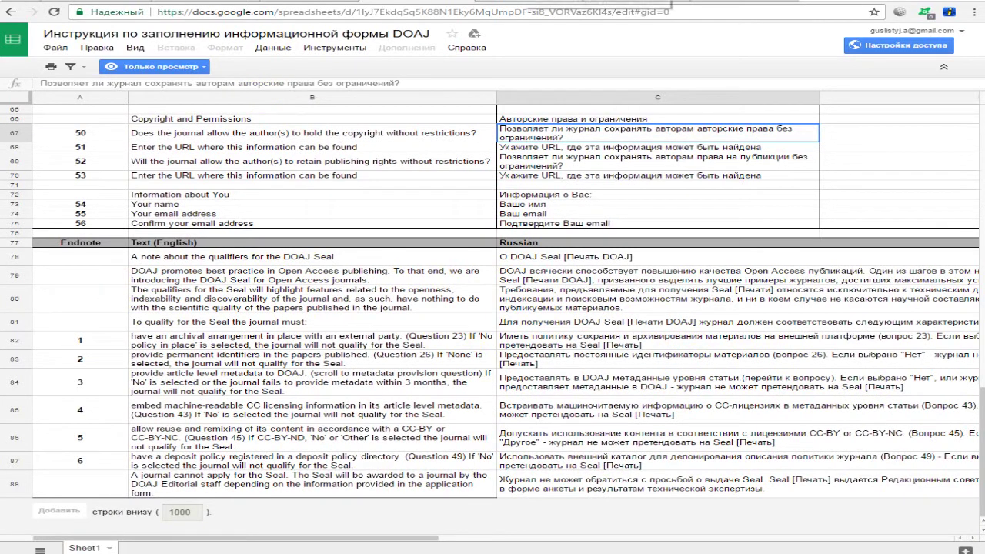
# Step: Return to the DOAJ application form and try to submit it
pyautogui.click(539, 4)
pyautogui.scroll(-2, 747, 187)
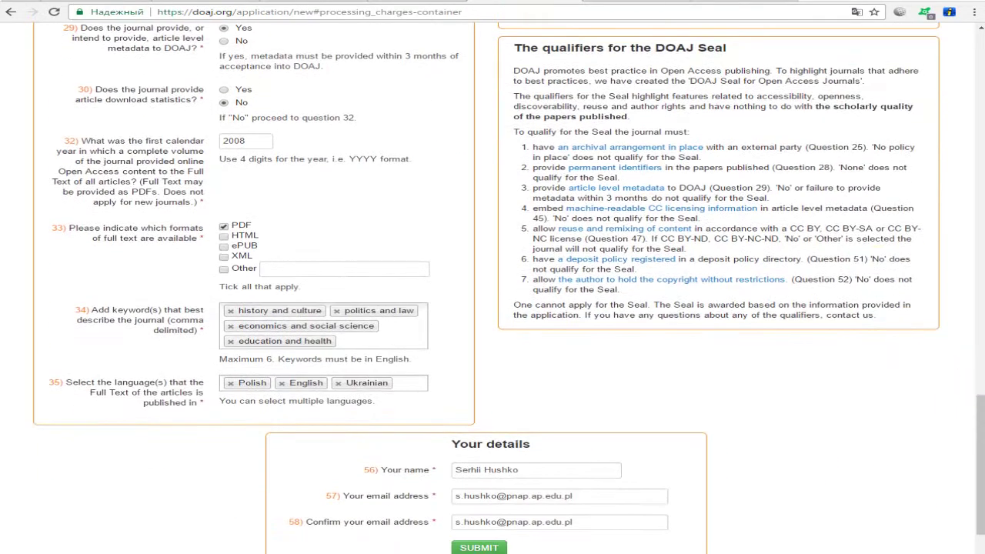
pyautogui.scroll(-2, 979, 462)
pyautogui.moveTo(979, 427)
pyautogui.mouseDown()
pyautogui.moveTo(962, 271)
pyautogui.moveTo(978, 71)
pyautogui.moveTo(978, 429)
pyautogui.mouseUp()
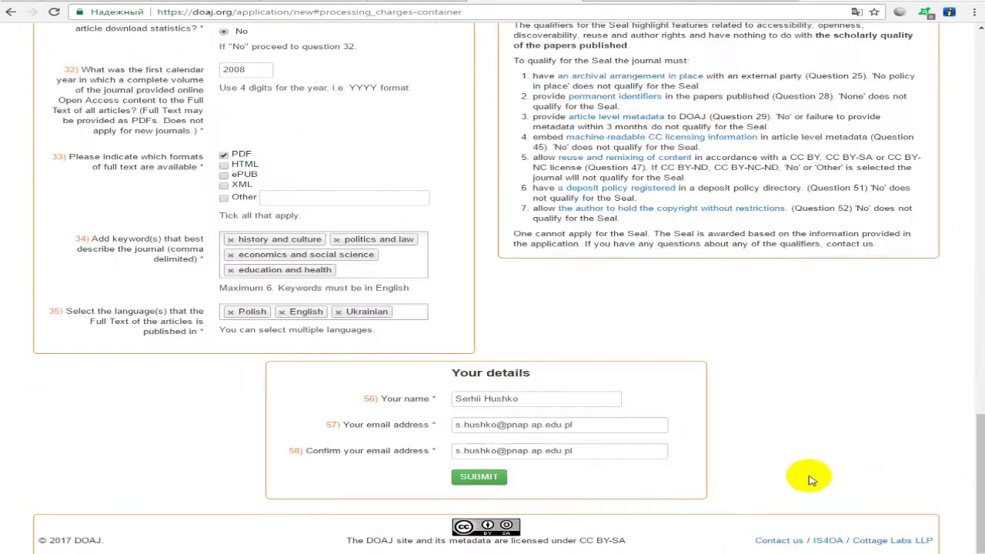
pyautogui.click(485, 477)
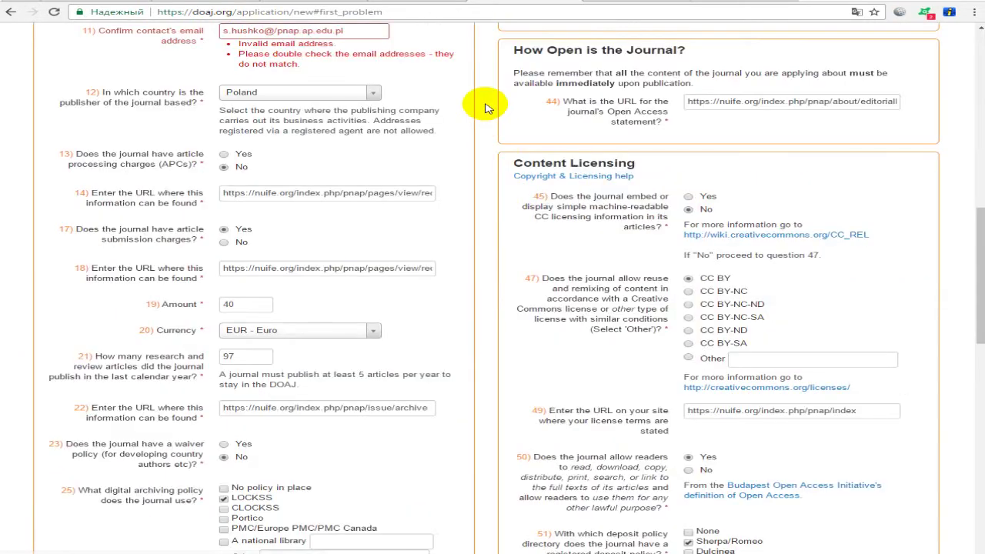
# Step: Remove the stray slash from the contact's confirmation e-mail in question 11 and replace the answer to question 43 on weeks until publication
pyautogui.scroll(3, 473, 117)
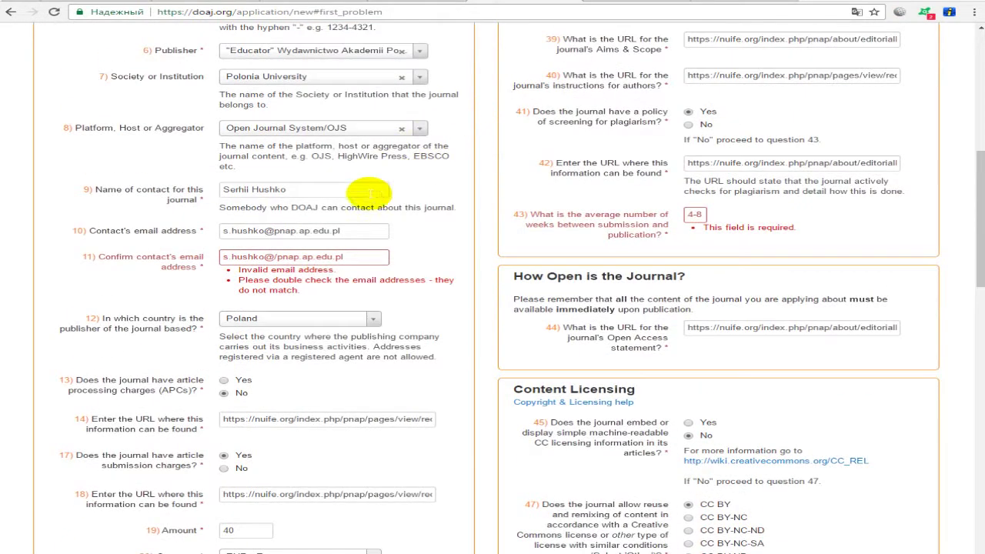
pyautogui.click(278, 258)
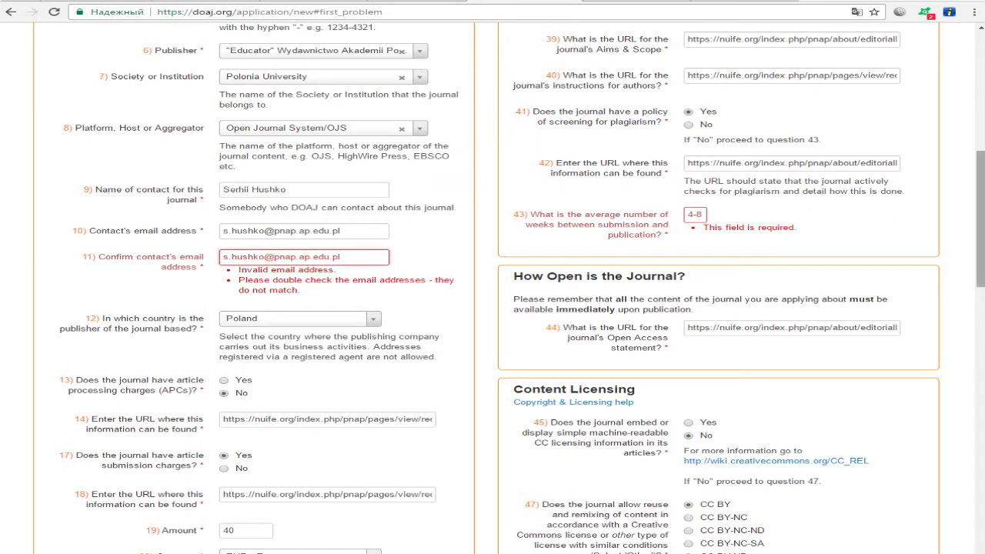
pyautogui.click(695, 215)
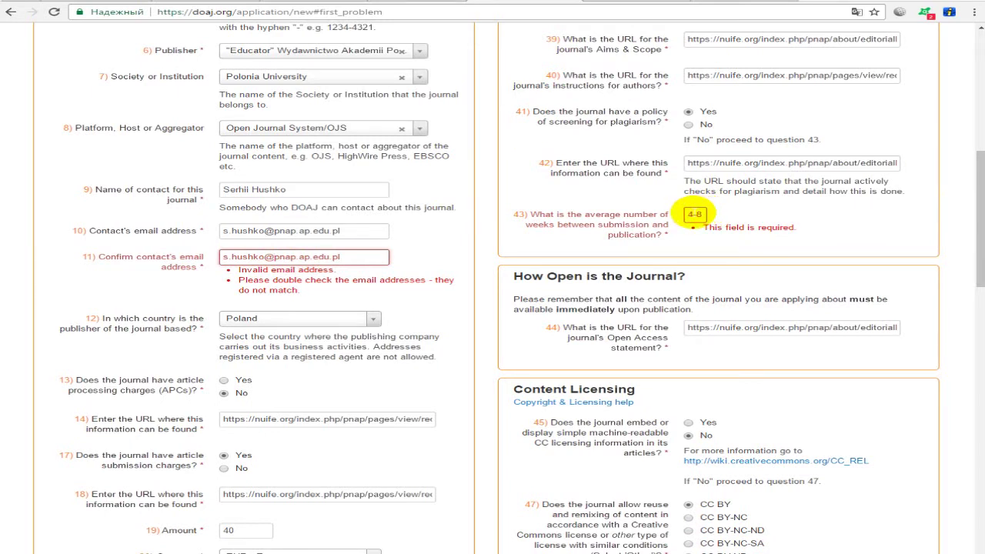
pyautogui.tripleClick(695, 214)
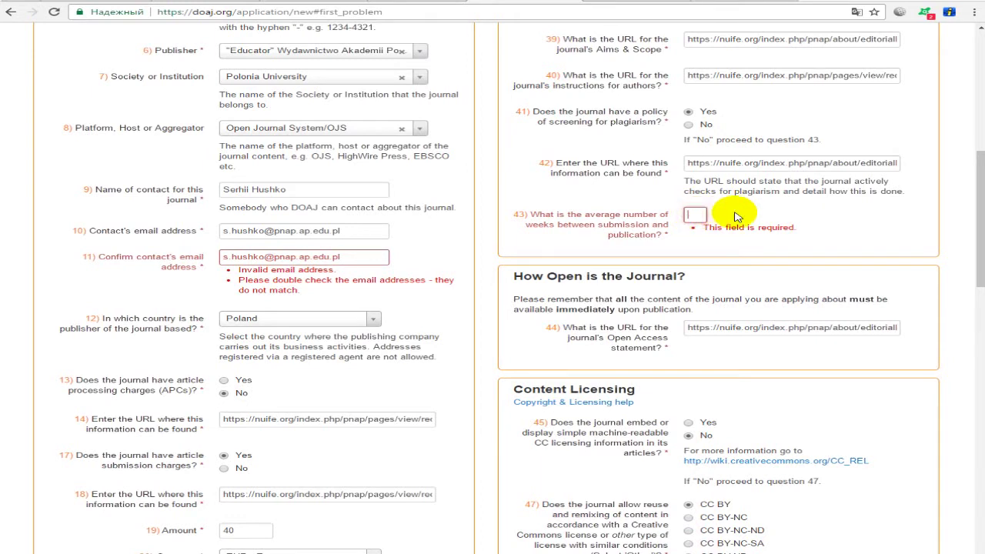
# Step: Submit the corrected application and highlight the message on the page that opens
pyautogui.moveTo(979, 246); pyautogui.dragTo(815, 542)
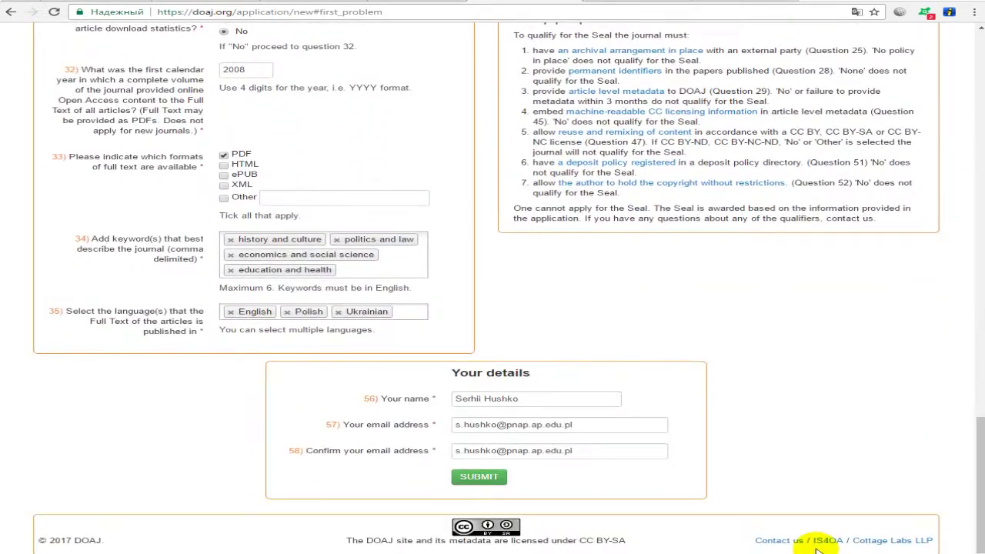
pyautogui.click(480, 475)
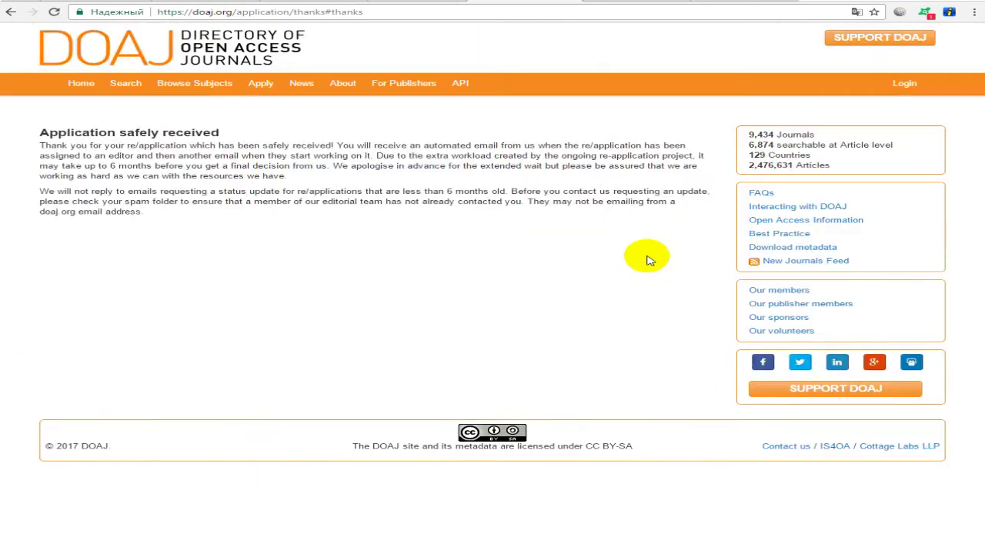
pyautogui.moveTo(37, 131); pyautogui.dragTo(254, 225)
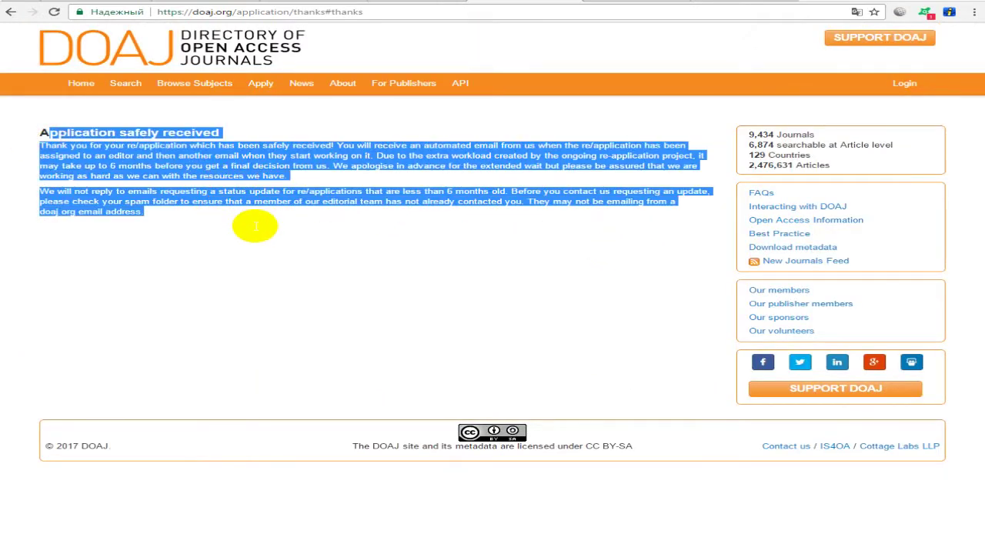
# Step: Highlight the heading and paragraphs of the application receipt message to go over its full text, and clear the selection
pyautogui.click(256, 226)
pyautogui.moveTo(37, 132); pyautogui.dragTo(135, 230)
pyautogui.click(136, 232)
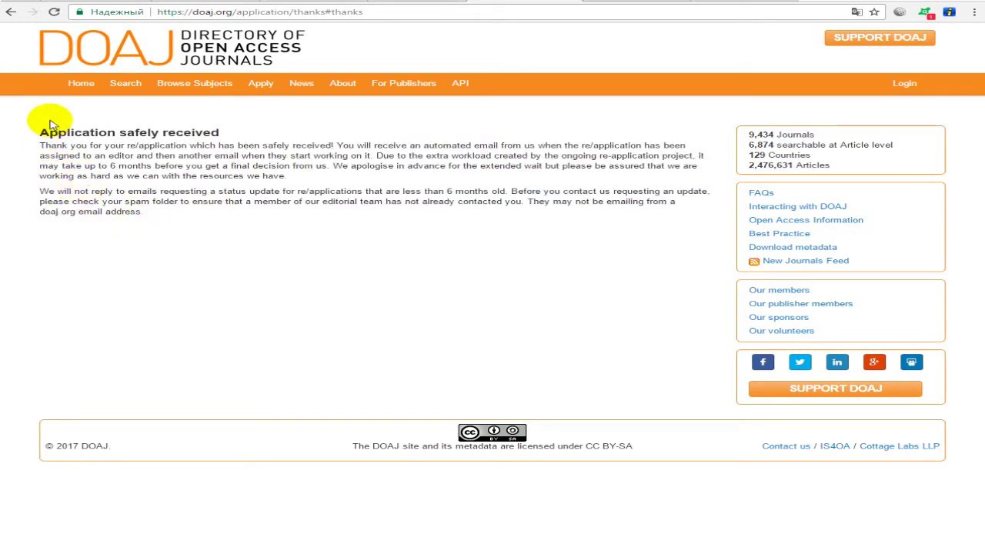
pyautogui.moveTo(40, 132); pyautogui.dragTo(208, 215)
pyautogui.click(346, 187)
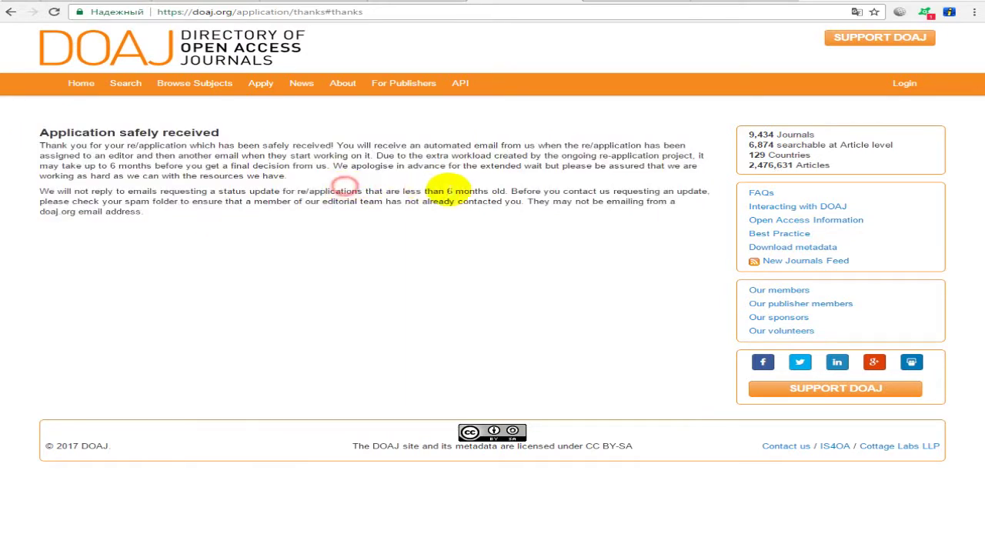
# Step: Highlight the sentence about status-update e-mails for recent applications and the journal figures in the DOAJ statistics box
pyautogui.moveTo(38, 192); pyautogui.dragTo(521, 194)
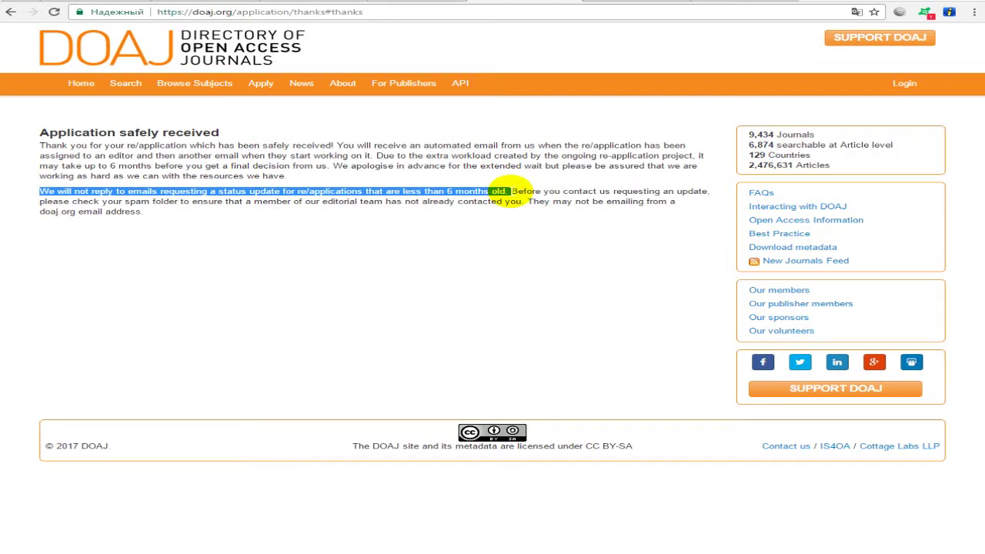
pyautogui.moveTo(509, 192); pyautogui.dragTo(8, 193)
pyautogui.click(254, 185)
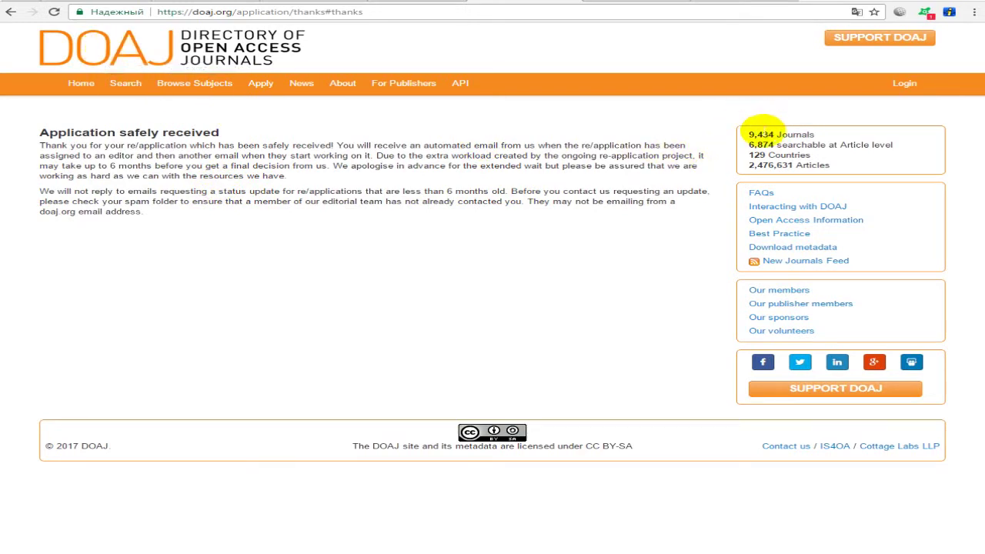
pyautogui.moveTo(776, 134); pyautogui.dragTo(885, 144)
pyautogui.click(793, 138)
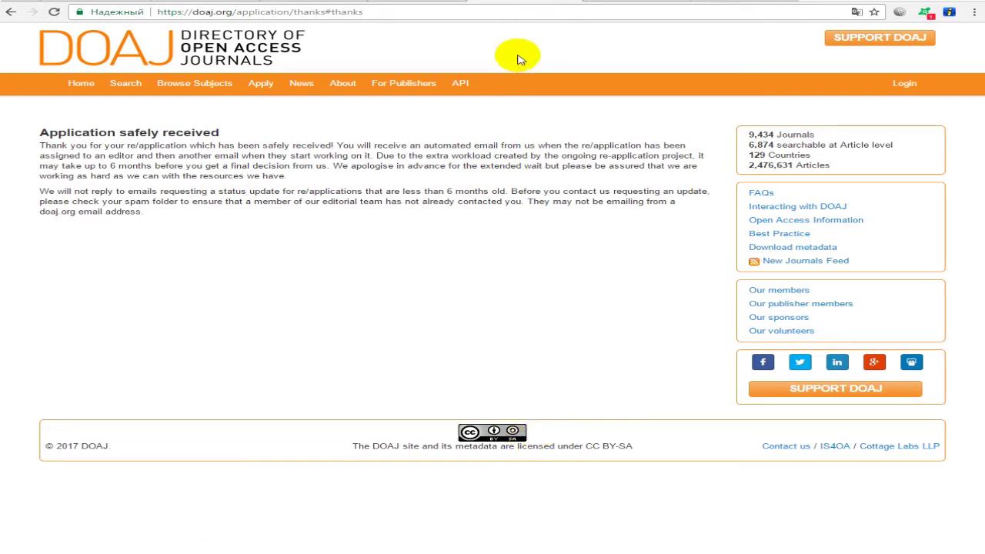
# Step: Switch to the Biosystems Diversity journal site, go to its home page and open the DOAJ entry from the indexing list
pyautogui.hotkey('ctrl', 'Tab')
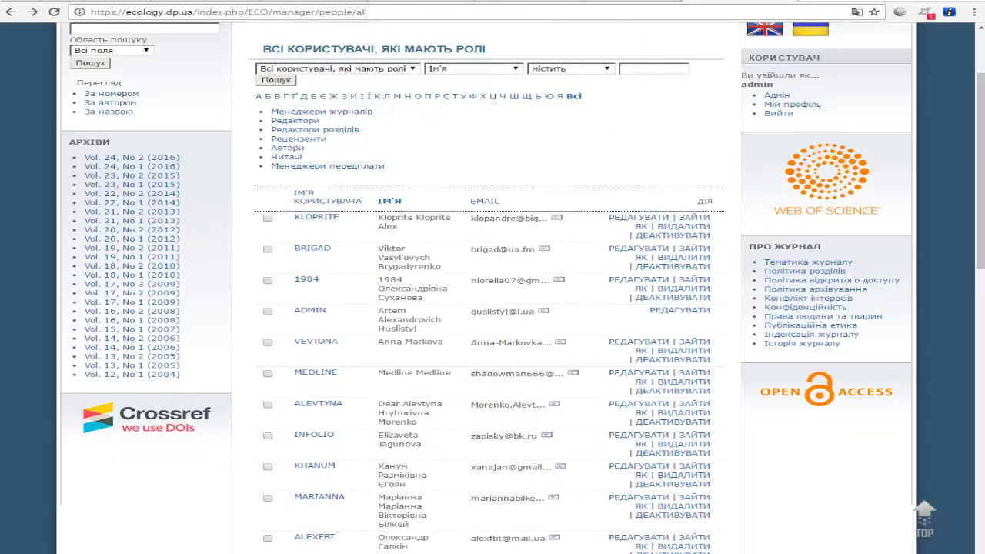
pyautogui.scroll(2, 912, 55)
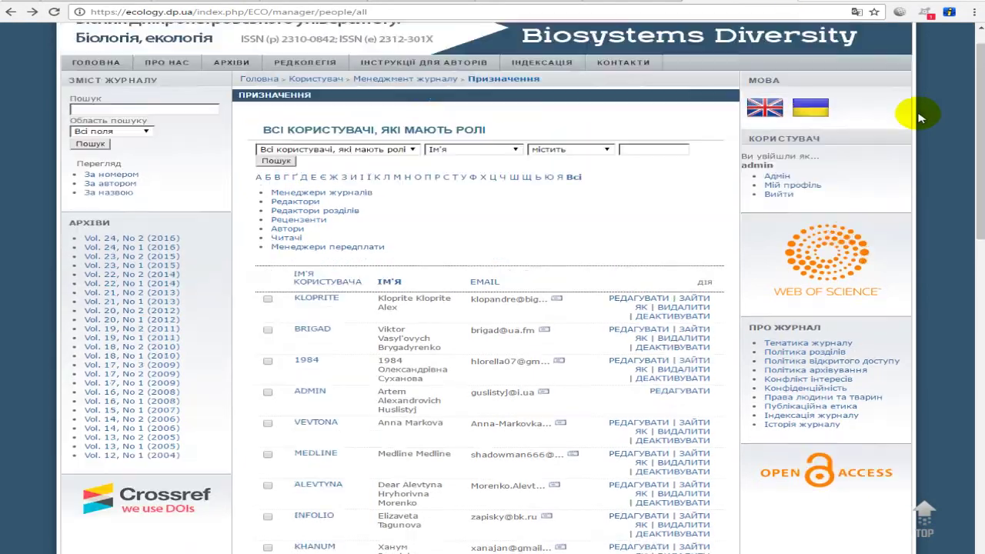
pyautogui.click(96, 94)
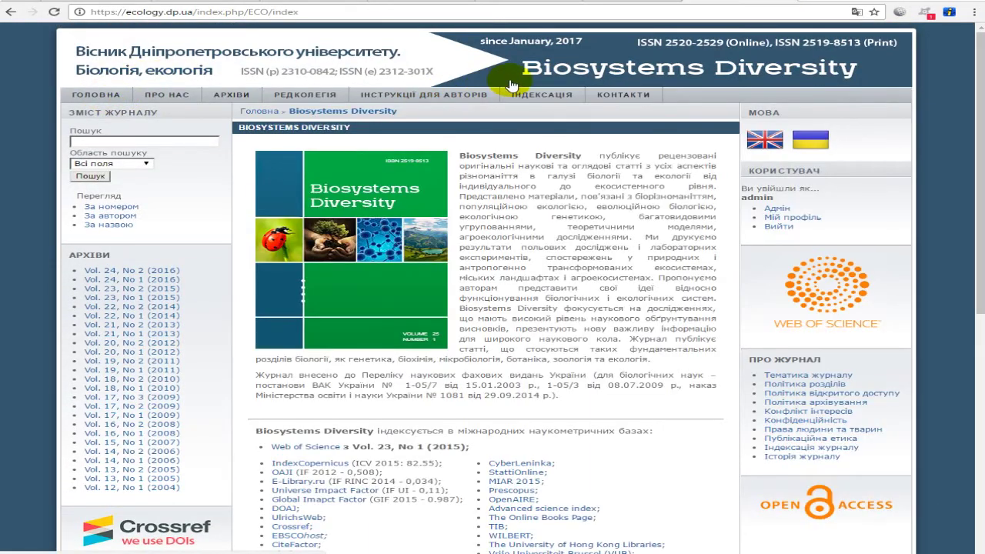
pyautogui.scroll(-3, 499, 91)
pyautogui.scroll(-1, 497, 93)
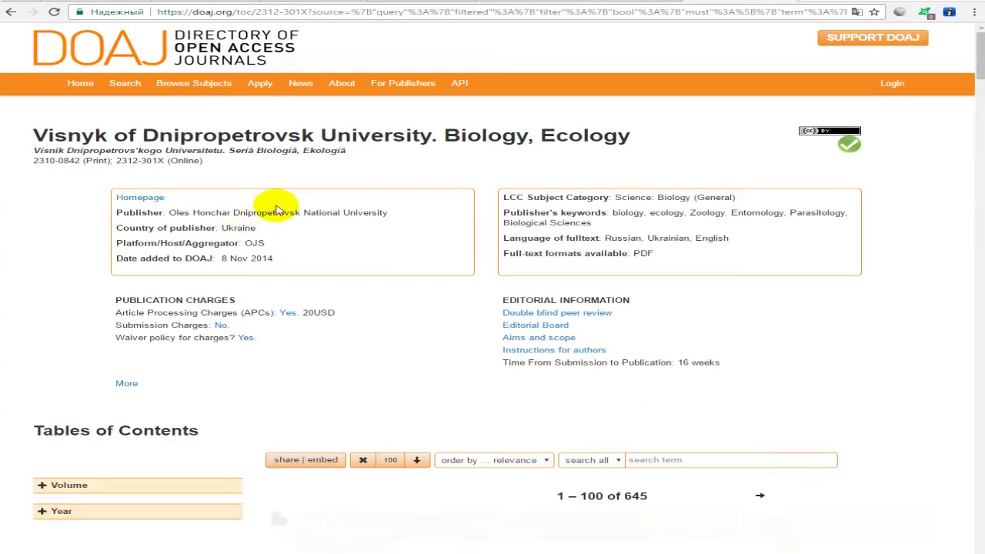
# Step: Look through the DOAJ record of Visnyk of Dnipropetrovsk University. Biology, Ecology, including its tables of contents
pyautogui.scroll(-1, 475, 183)
pyautogui.scroll(-2, 471, 182)
pyautogui.scroll(3, 478, 184)
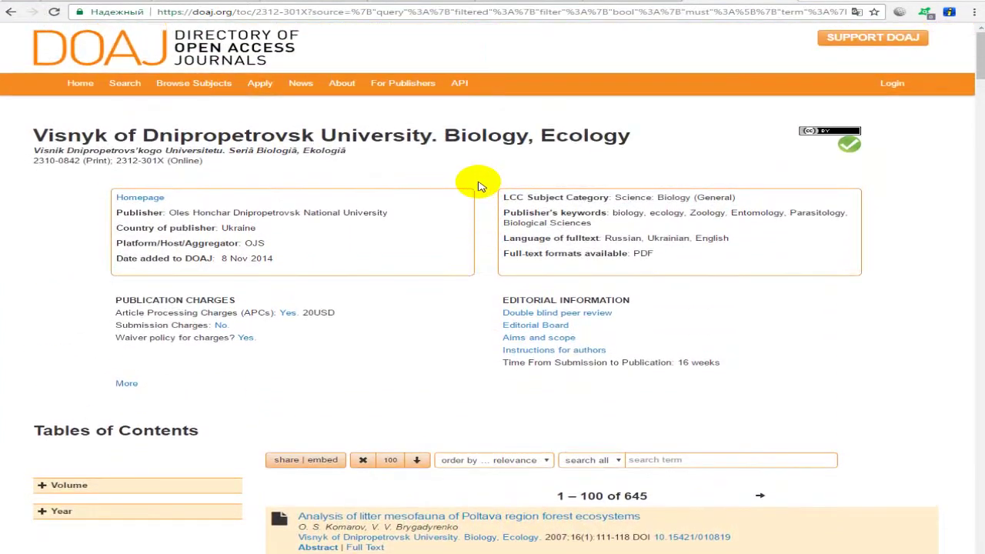